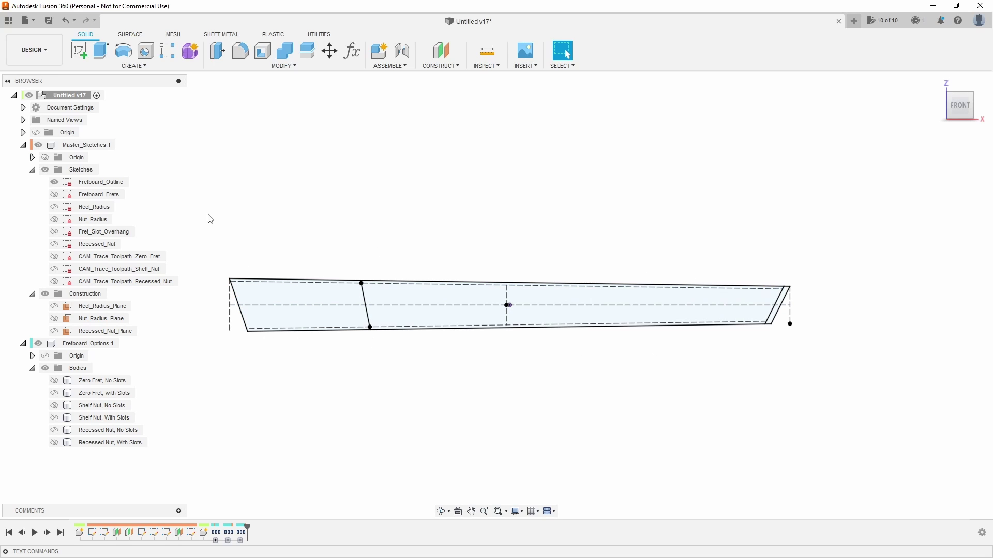
- Make the Fretboard_Outline sketch visible again and select it in the browser
{"action": "left_click", "coordinate": [57, 196]}
{"action": "left_click", "coordinate": [55, 195]}
{"action": "left_click", "coordinate": [54, 182]}
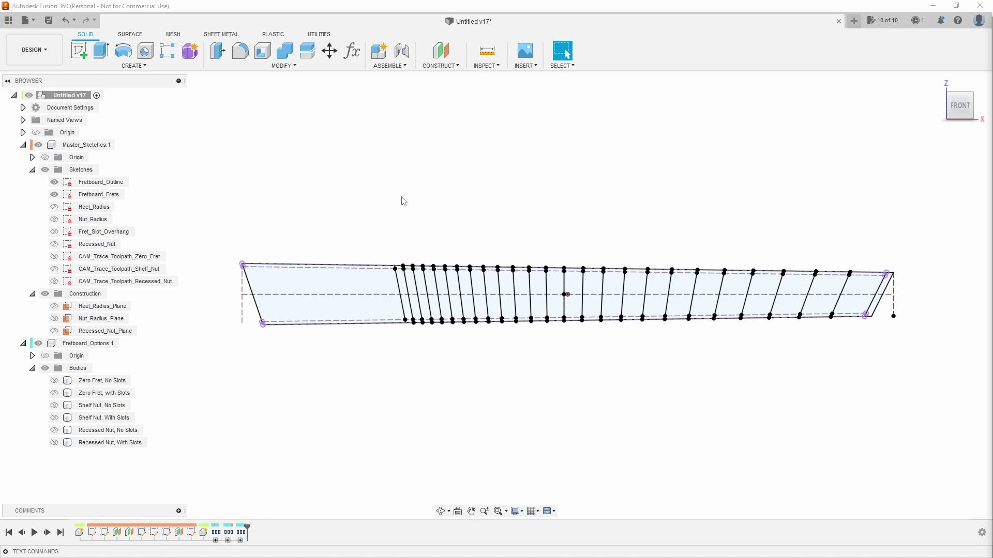
{"action": "left_click", "coordinate": [83, 184]}
- Edit the Fretboard_Outline sketch and place a 25.60267 length dimension preview above its top edge
{"action": "double_click", "coordinate": [83, 184]}
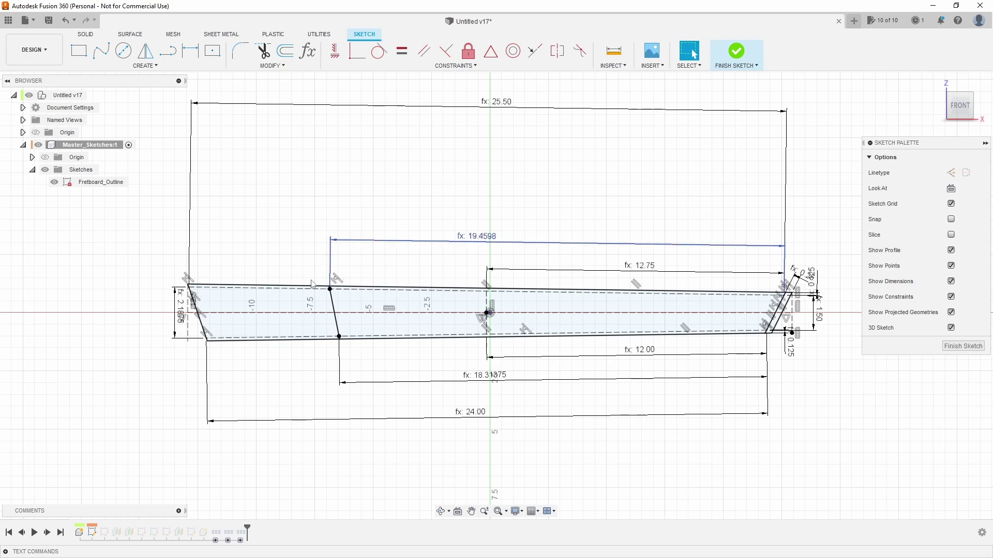
{"action": "scroll", "coordinate": [174, 279], "scroll_direction": "up", "scroll_amount": 10}
{"action": "key", "text": "d"}
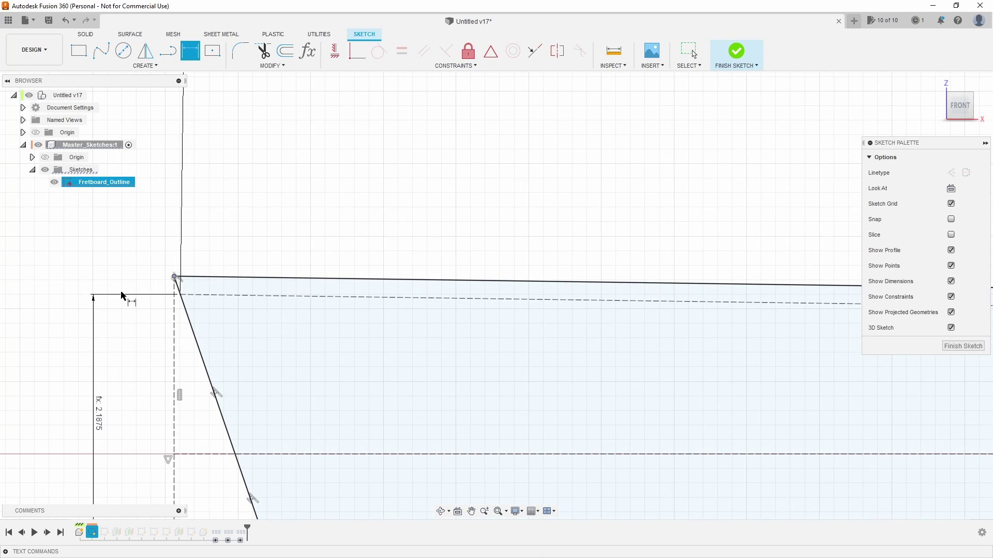
{"action": "scroll", "coordinate": [174, 279], "scroll_direction": "down", "scroll_amount": 8}
{"action": "scroll", "coordinate": [668, 324], "scroll_direction": "up", "scroll_amount": 6}
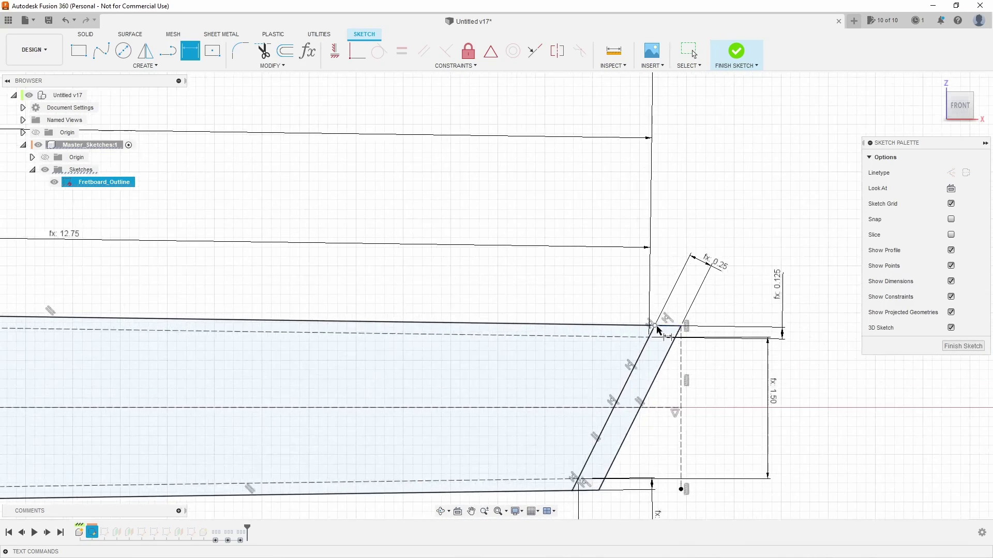
{"action": "left_click", "coordinate": [668, 324]}
{"action": "scroll", "coordinate": [667, 324], "scroll_direction": "down", "scroll_amount": 6}
{"action": "scroll", "coordinate": [620, 326], "scroll_direction": "up", "scroll_amount": 3}
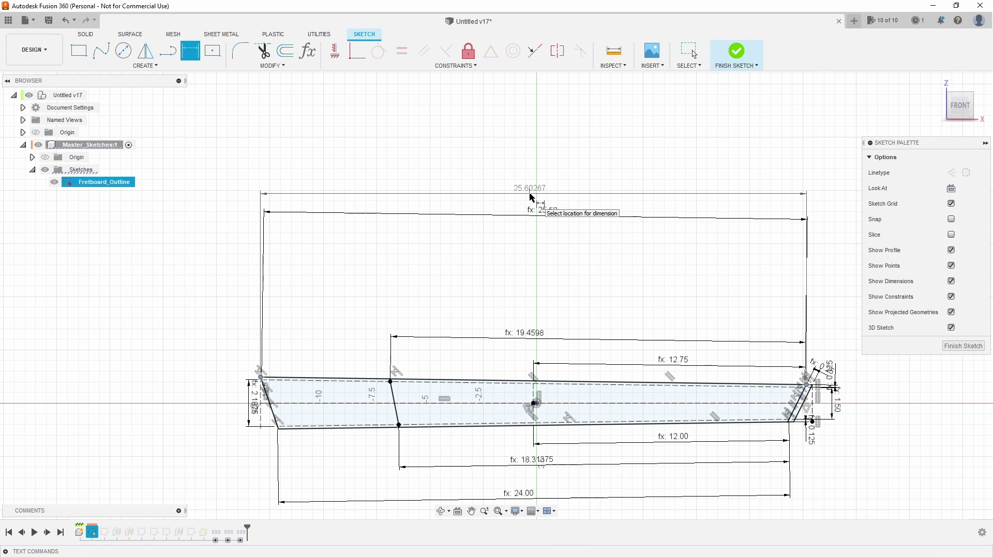
{"action": "left_click", "coordinate": [531, 198]}
{"action": "scroll", "coordinate": [491, 377], "scroll_direction": "up", "scroll_amount": 5}
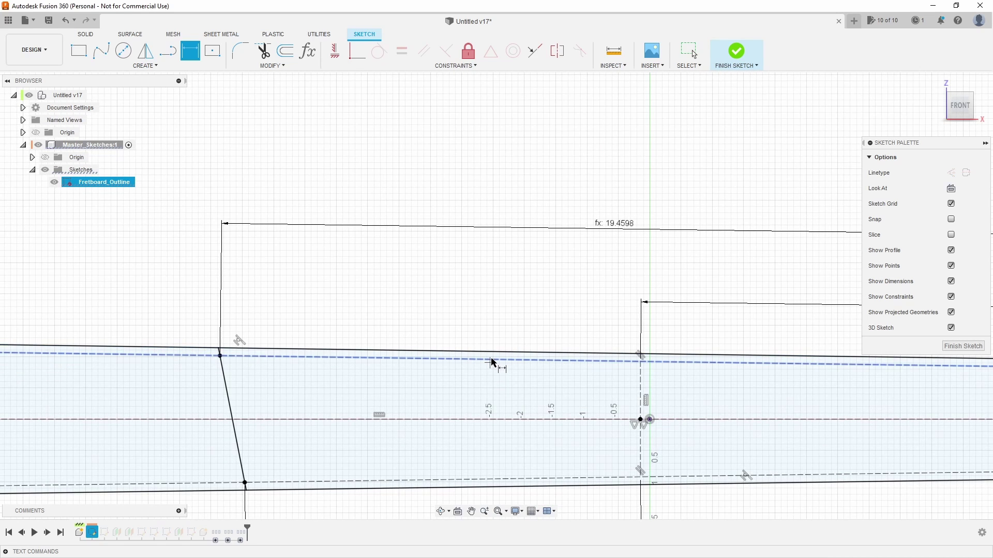
{"action": "scroll", "coordinate": [444, 412], "scroll_direction": "down", "scroll_amount": 5}
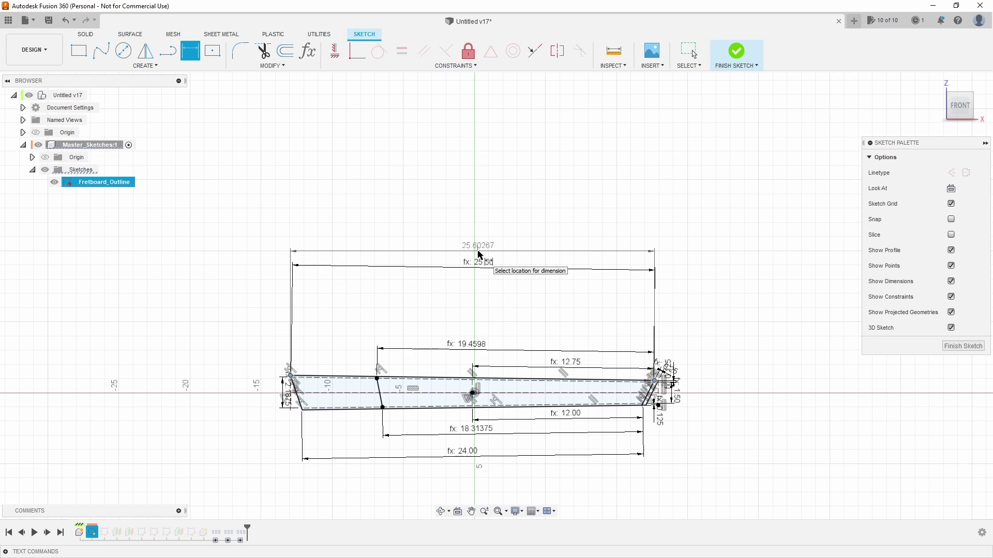
- Cancel the unplaced dimension and select the top and bottom dashed construction lines
{"action": "key", "text": "Escape"}
{"action": "scroll", "coordinate": [469, 369], "scroll_direction": "up", "scroll_amount": 3}
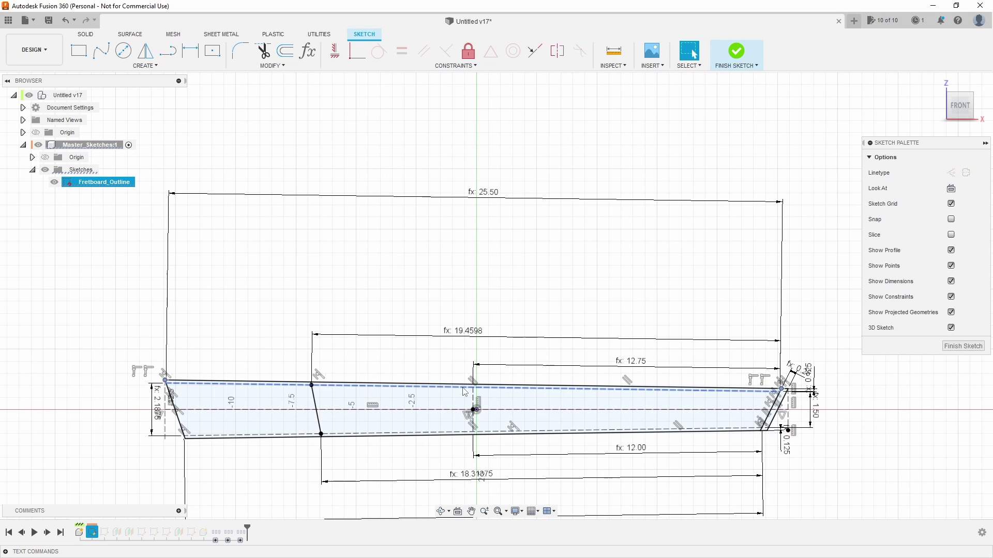
{"action": "scroll", "coordinate": [644, 430], "scroll_direction": "up", "scroll_amount": 3}
{"action": "left_click", "coordinate": [644, 436]}
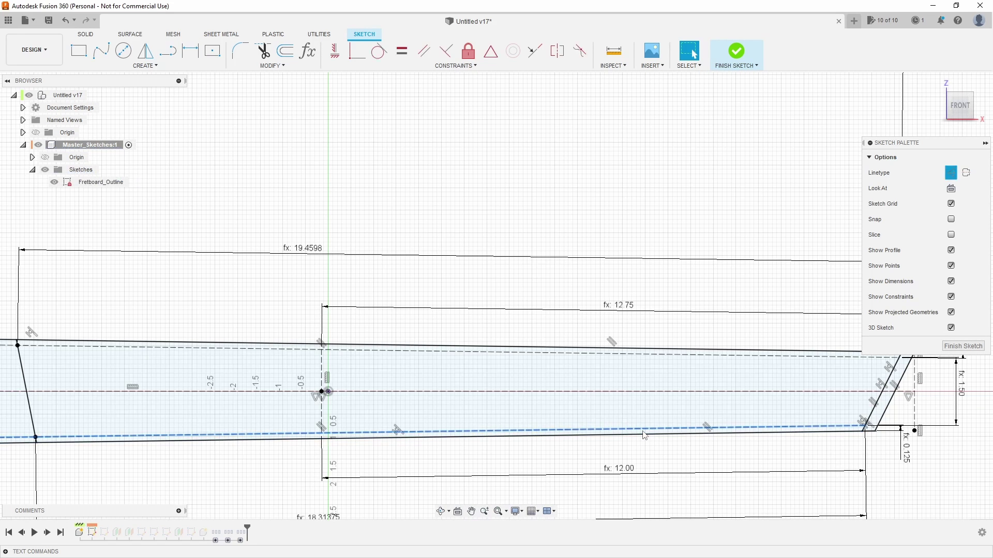
{"action": "left_click", "coordinate": [636, 356], "text": "shift"}
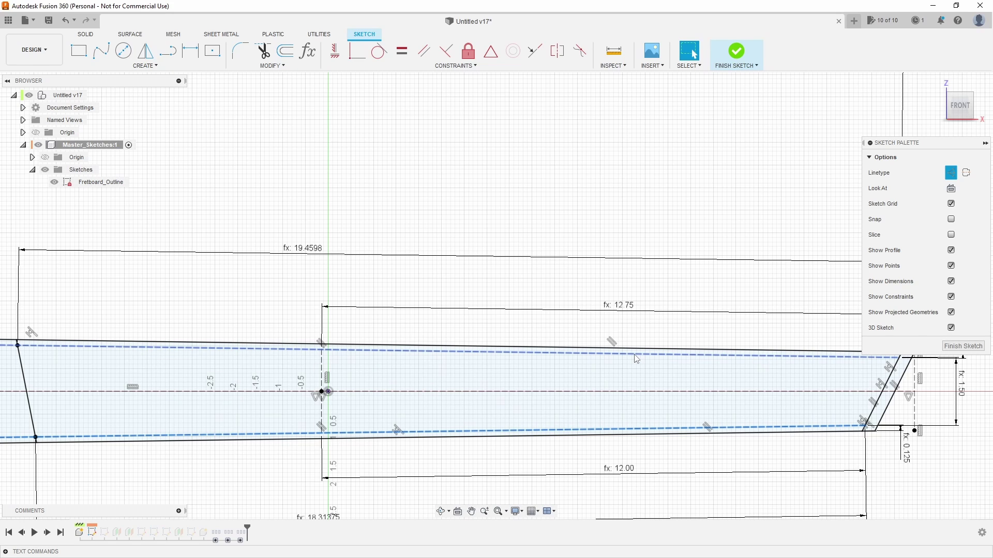
{"action": "scroll", "coordinate": [636, 359], "scroll_direction": "down", "scroll_amount": 3}
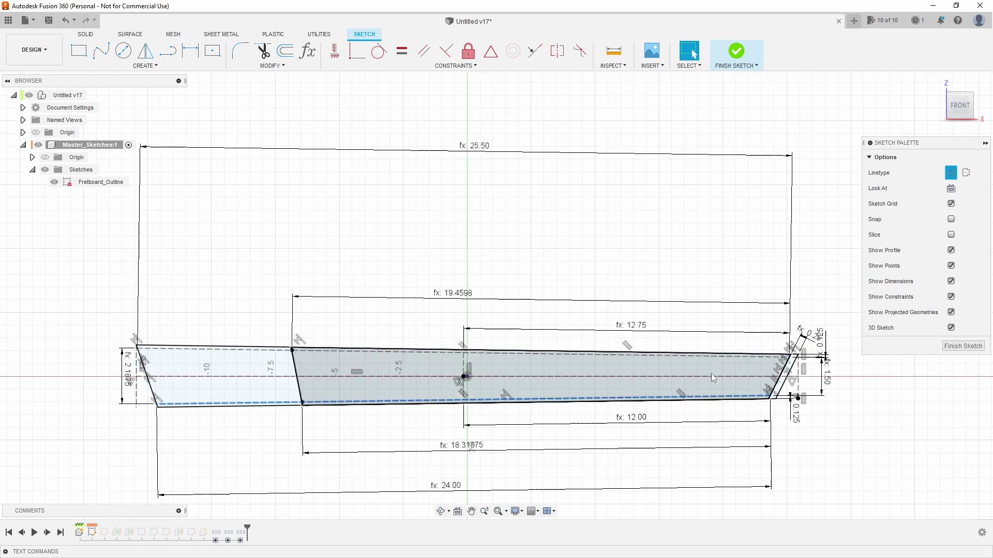
{"action": "scroll", "coordinate": [715, 379], "scroll_direction": "down", "scroll_amount": 1}
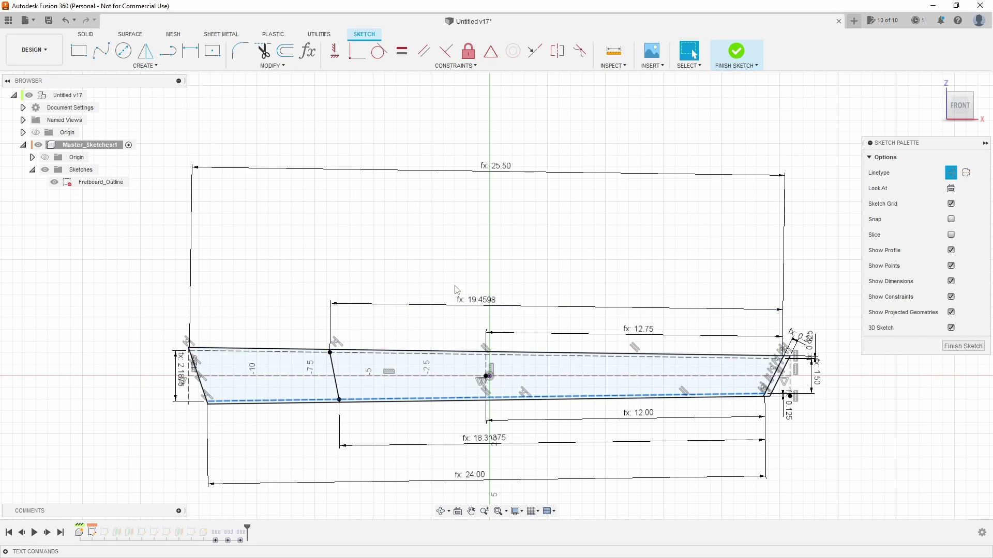
{"action": "key", "text": "Escape"}
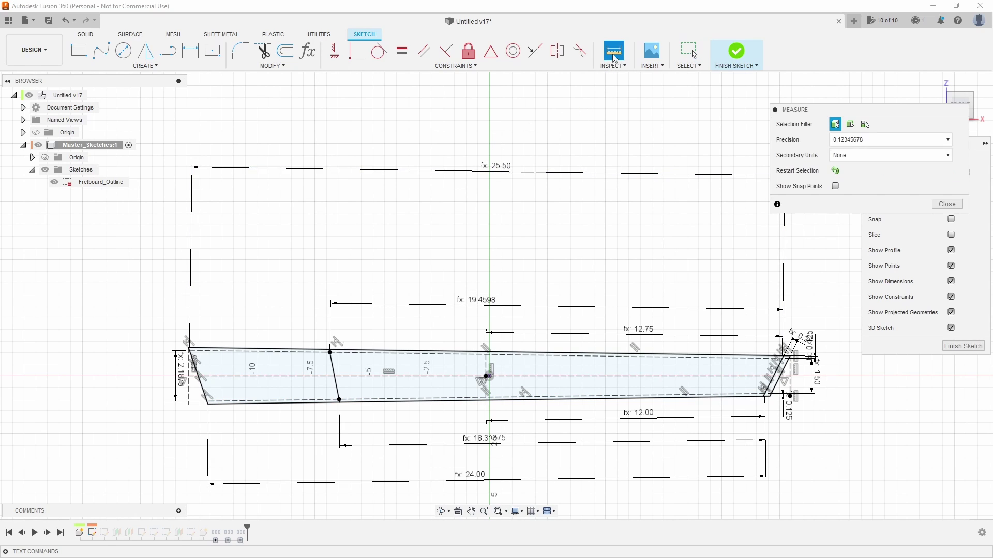
- Measure the 25.50 in distance between the fretboard's right-end and left-end points
{"action": "scroll", "coordinate": [786, 372], "scroll_direction": "up", "scroll_amount": 5}
{"action": "left_click", "coordinate": [785, 349]}
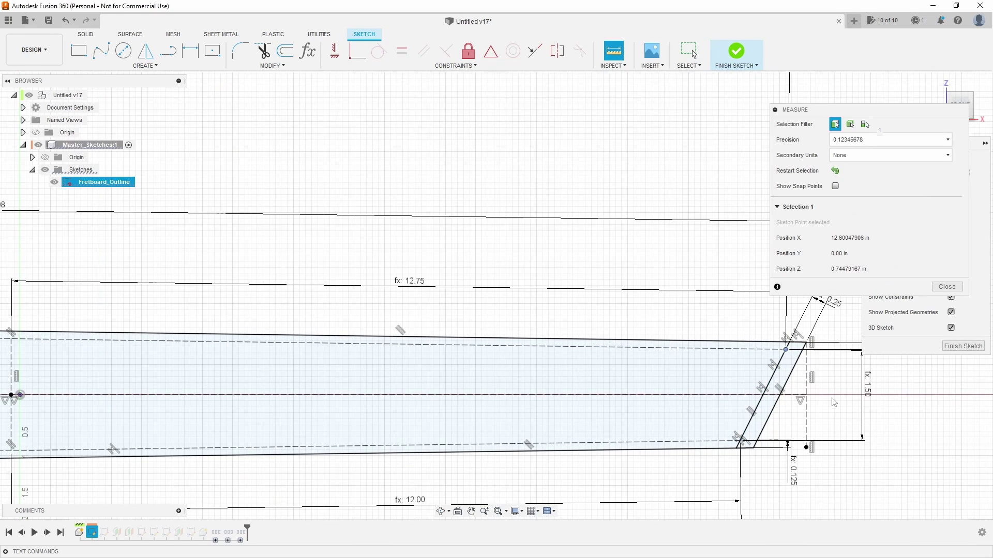
{"action": "scroll", "coordinate": [839, 408], "scroll_direction": "down", "scroll_amount": 5}
{"action": "scroll", "coordinate": [520, 394], "scroll_direction": "up", "scroll_amount": 6}
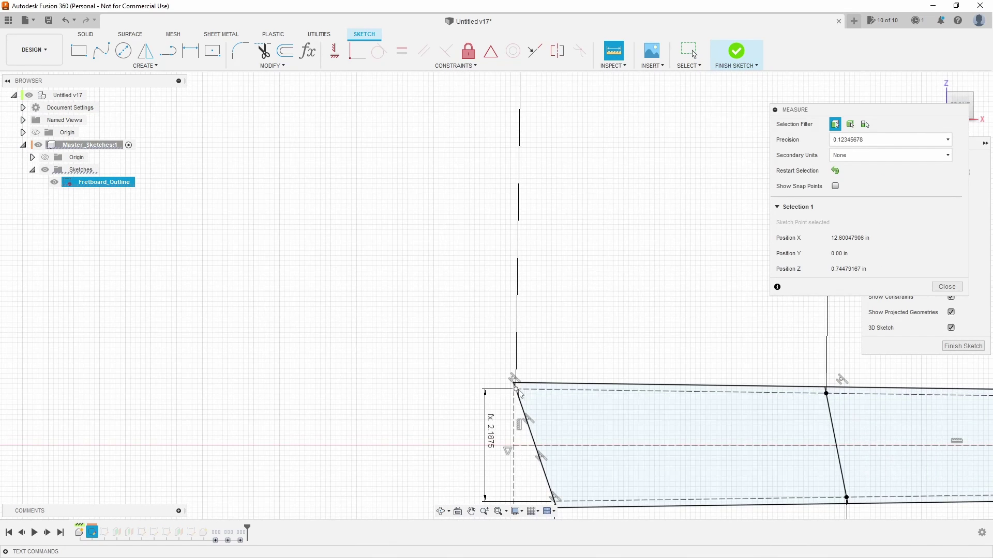
{"action": "left_click", "coordinate": [515, 390]}
{"action": "scroll", "coordinate": [362, 351], "scroll_direction": "down", "scroll_amount": 4}
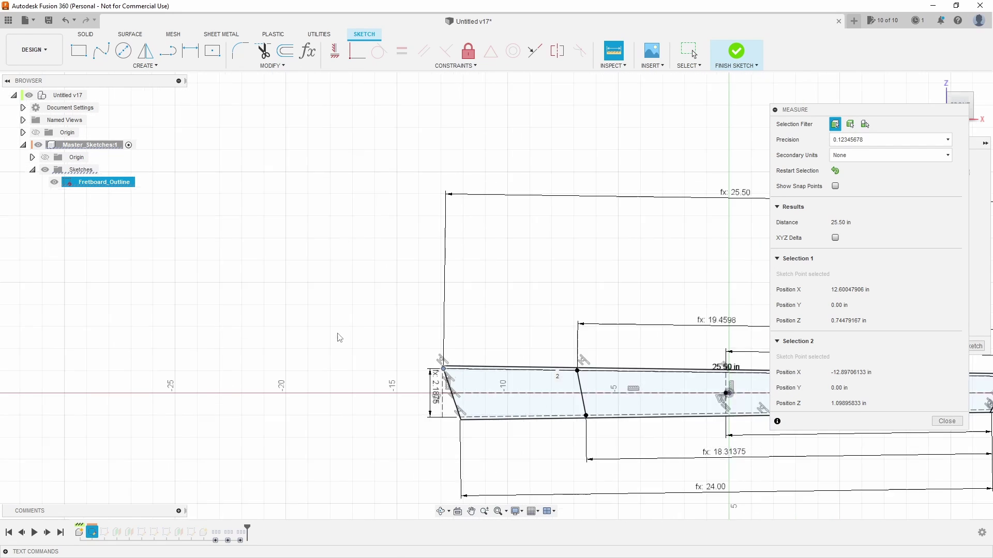
{"action": "scroll", "coordinate": [336, 336], "scroll_direction": "down", "scroll_amount": 3}
{"action": "scroll", "coordinate": [646, 279], "scroll_direction": "up", "scroll_amount": 4}
{"action": "scroll", "coordinate": [236, 282], "scroll_direction": "down", "scroll_amount": 2}
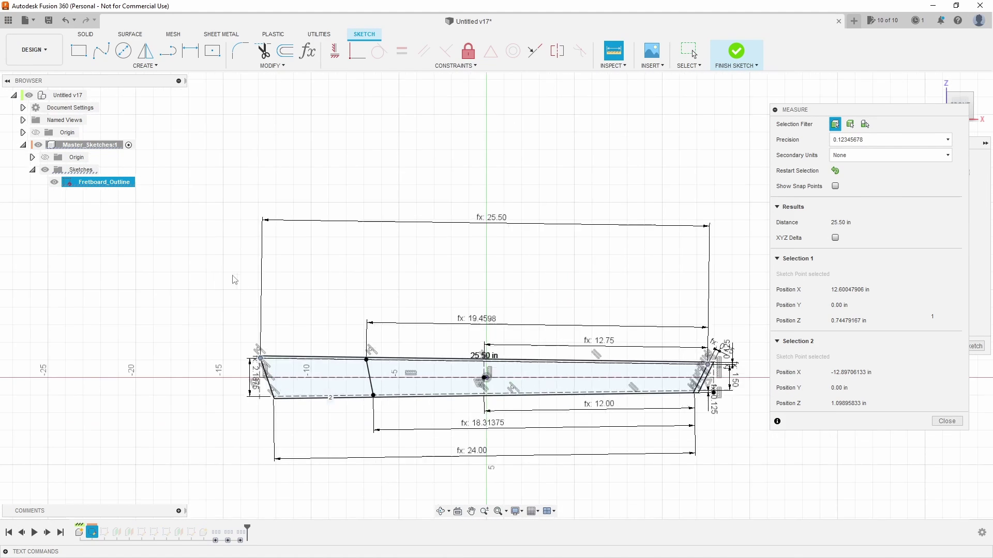
{"action": "scroll", "coordinate": [411, 388], "scroll_direction": "up", "scroll_amount": 3}
{"action": "key", "text": "Escape"}
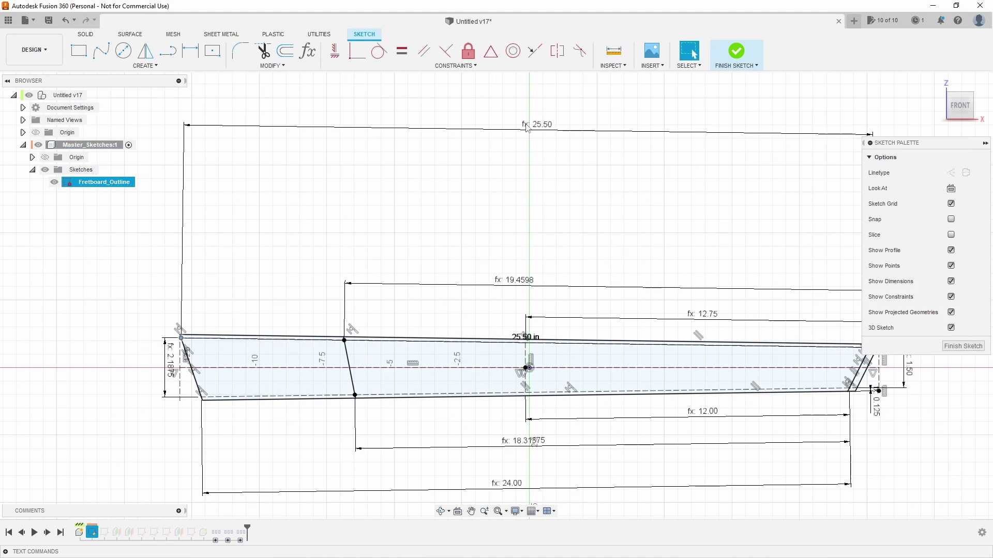
{"action": "scroll", "coordinate": [260, 206], "scroll_direction": "down", "scroll_amount": 3}
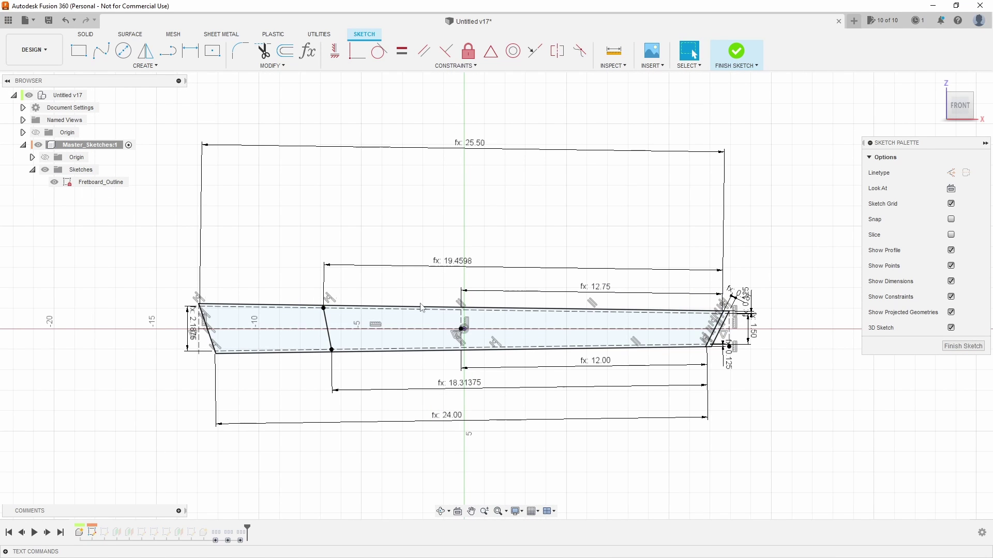
{"action": "scroll", "coordinate": [318, 254], "scroll_direction": "up", "scroll_amount": 1}
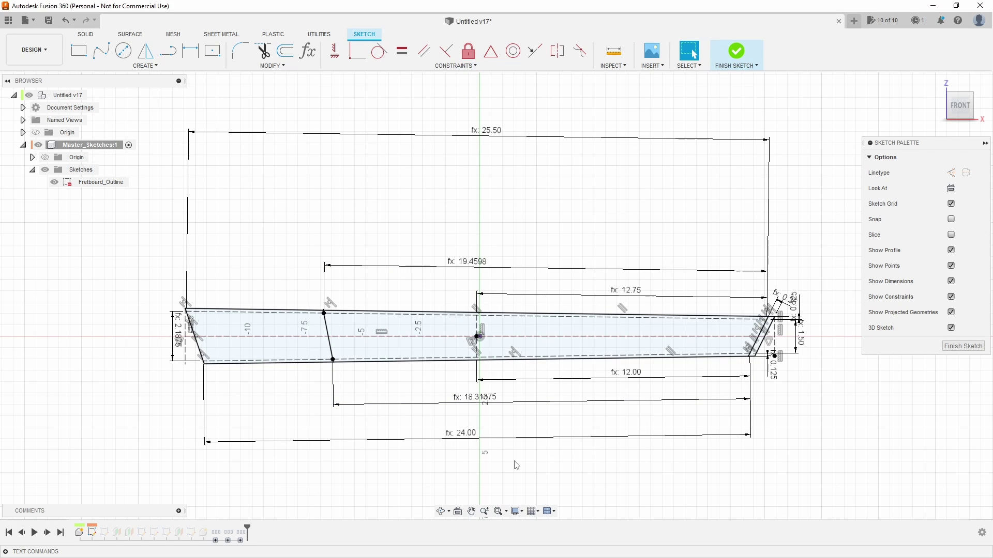
{"action": "scroll", "coordinate": [515, 466], "scroll_direction": "up", "scroll_amount": 1}
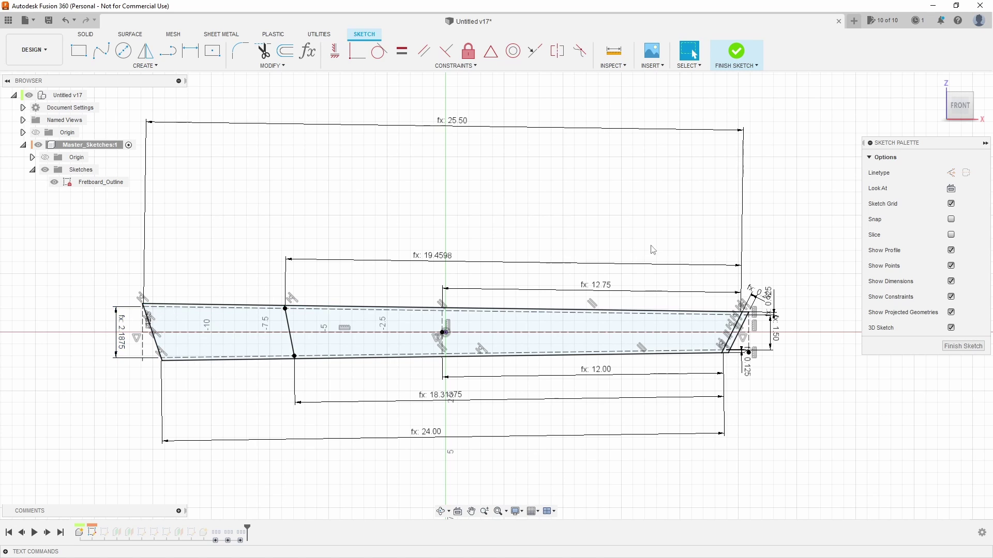
{"action": "double_click", "coordinate": [775, 335]}
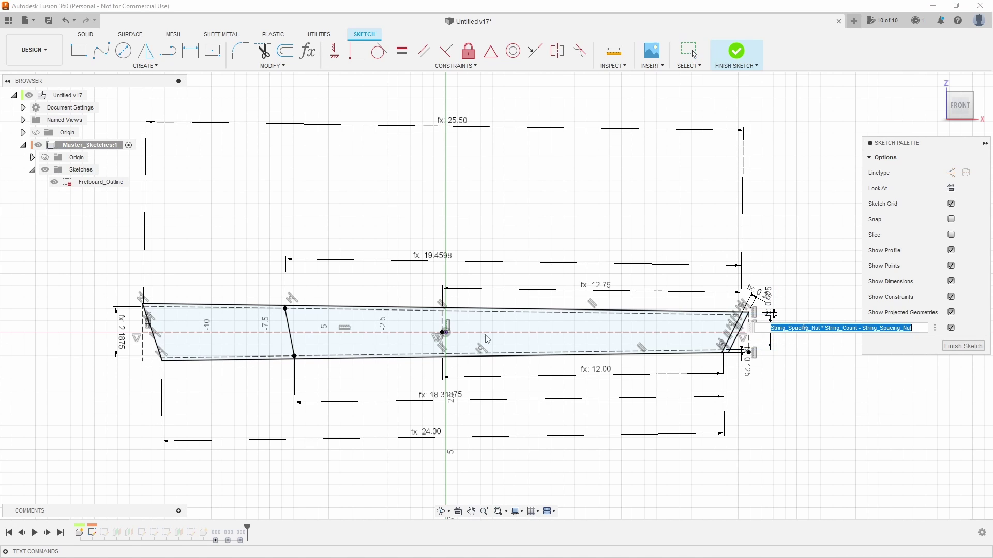
{"action": "scroll", "coordinate": [724, 348], "scroll_direction": "down", "scroll_amount": 2}
{"action": "scroll", "coordinate": [722, 349], "scroll_direction": "up", "scroll_amount": 3}
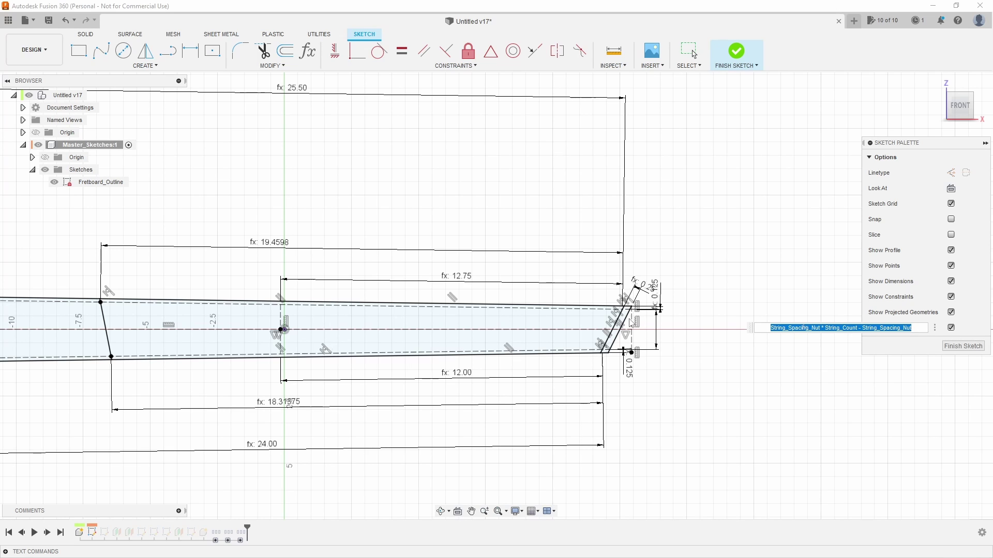
{"action": "key", "text": "Return"}
{"action": "scroll", "coordinate": [646, 321], "scroll_direction": "down", "scroll_amount": 3}
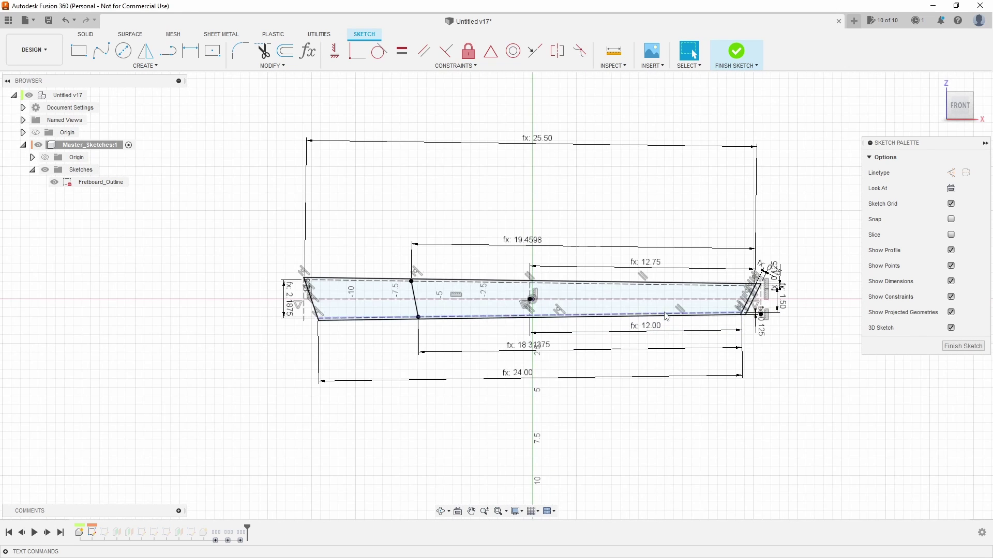
{"action": "scroll", "coordinate": [734, 279], "scroll_direction": "up", "scroll_amount": 1}
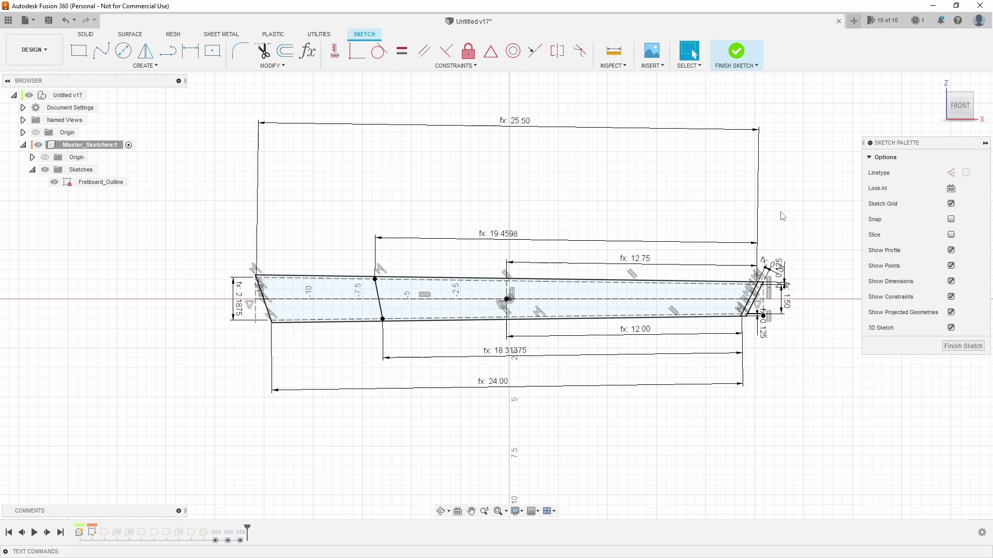
{"action": "scroll", "coordinate": [782, 216], "scroll_direction": "up", "scroll_amount": 1}
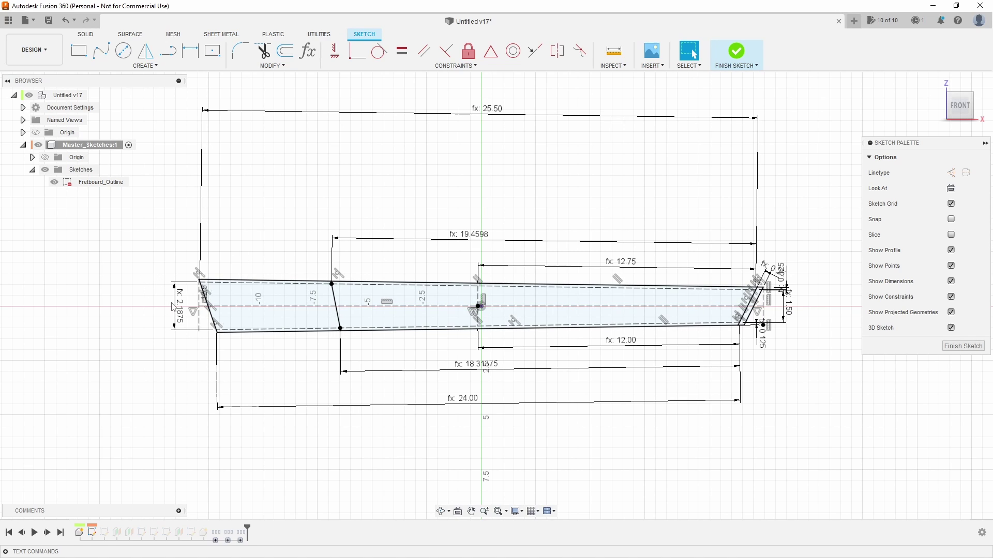
{"action": "mouse_move", "coordinate": [179, 313]}
{"action": "mouse_move", "coordinate": [787, 293]}
{"action": "scroll", "coordinate": [797, 321], "scroll_direction": "up", "scroll_amount": 2}
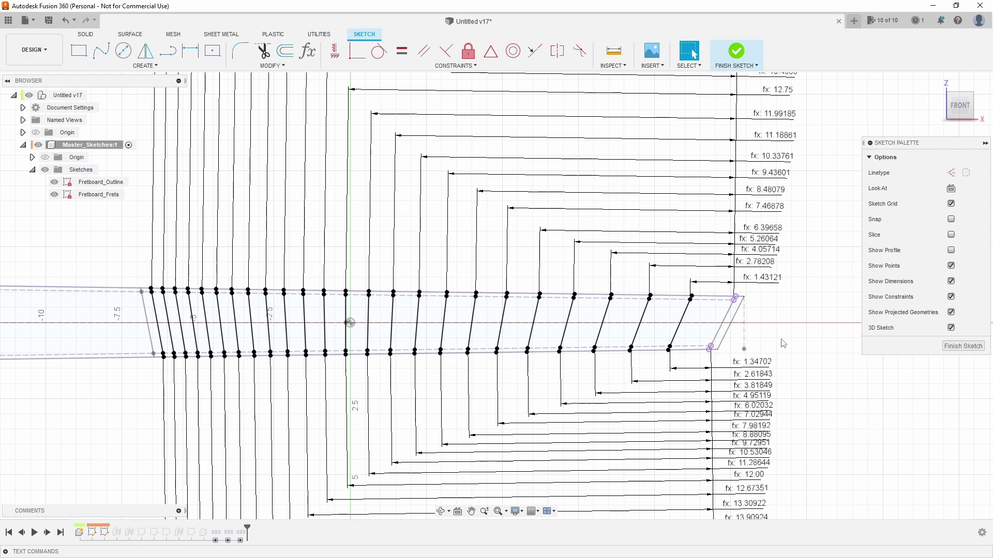
{"action": "left_click", "coordinate": [307, 51]}
{"action": "scroll", "coordinate": [397, 344], "scroll_direction": "down", "scroll_amount": 3}
{"action": "scroll", "coordinate": [397, 343], "scroll_direction": "up", "scroll_amount": 3}
{"action": "left_click", "coordinate": [943, 235]}
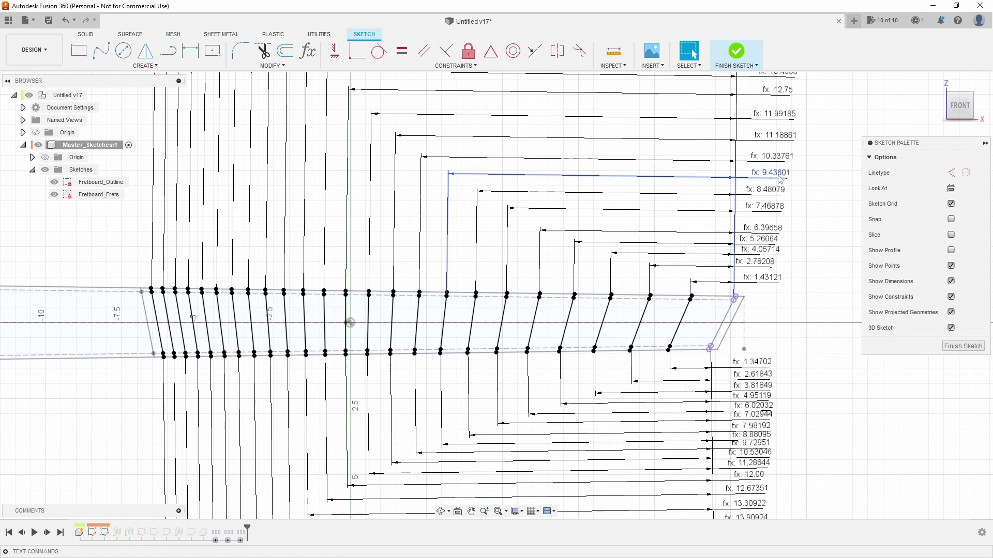
{"action": "mouse_move", "coordinate": [779, 177]}
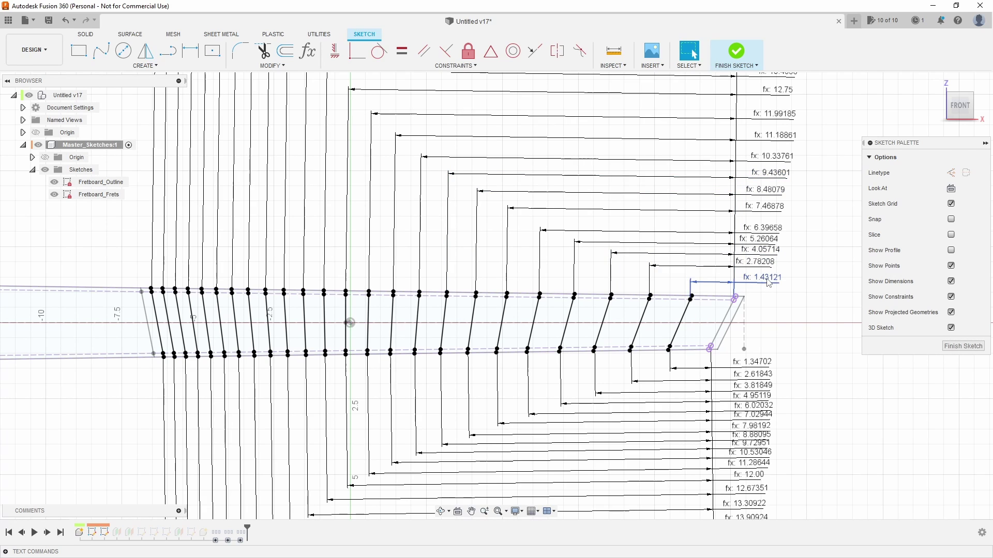
{"action": "mouse_move", "coordinate": [768, 282]}
{"action": "scroll", "coordinate": [745, 292], "scroll_direction": "down", "scroll_amount": 2}
{"action": "scroll", "coordinate": [768, 287], "scroll_direction": "down", "scroll_amount": 1}
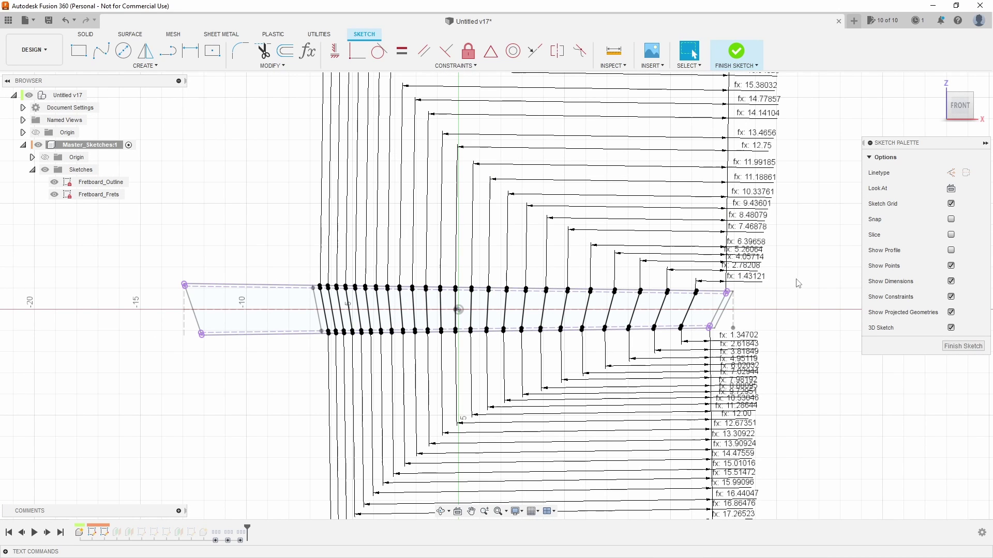
{"action": "scroll", "coordinate": [780, 286], "scroll_direction": "up", "scroll_amount": 1}
{"action": "scroll", "coordinate": [770, 293], "scroll_direction": "up", "scroll_amount": 1}
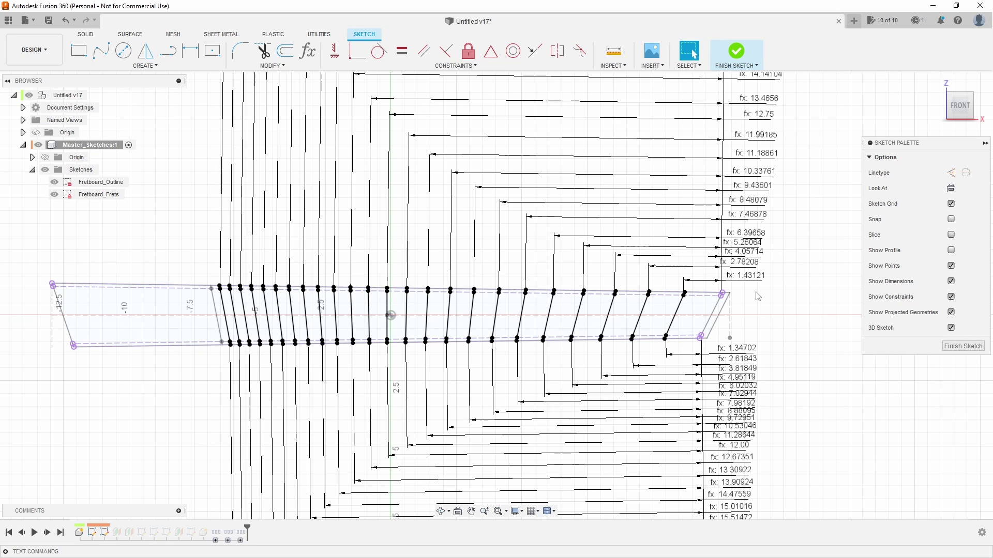
{"action": "scroll", "coordinate": [548, 331], "scroll_direction": "down", "scroll_amount": 2}
{"action": "scroll", "coordinate": [554, 334], "scroll_direction": "up", "scroll_amount": 1}
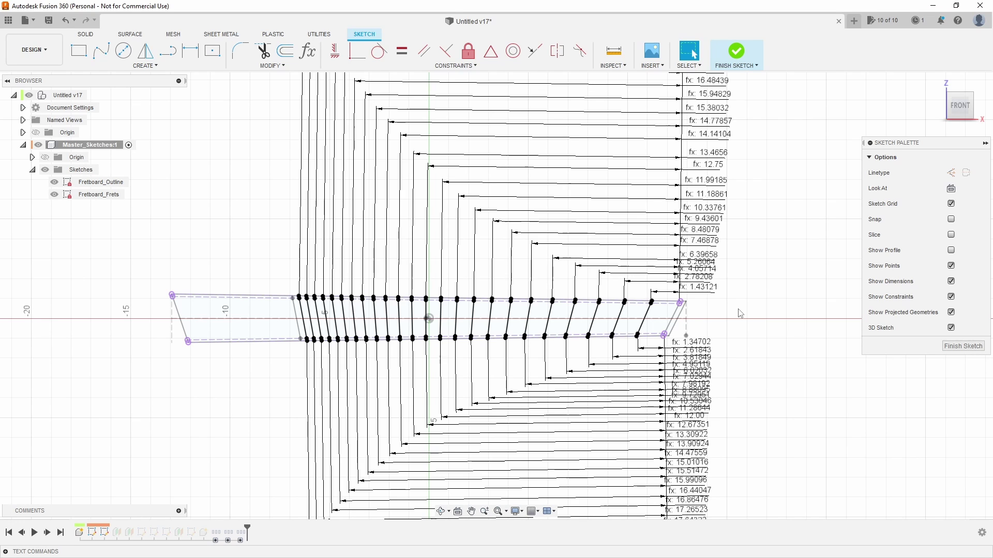
{"action": "scroll", "coordinate": [571, 333], "scroll_direction": "up", "scroll_amount": 1}
{"action": "scroll", "coordinate": [571, 334], "scroll_direction": "up", "scroll_amount": 1}
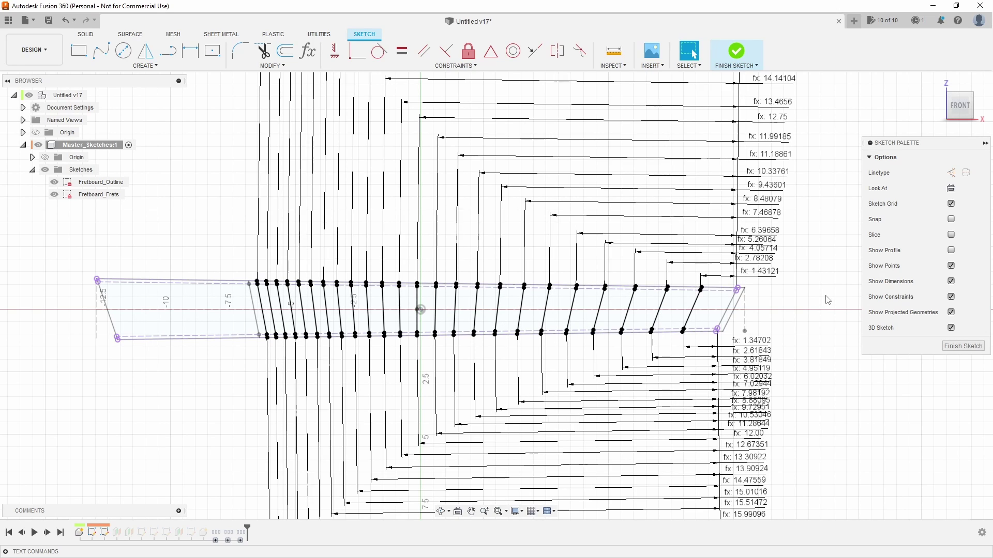
- Finish the fret sketch and return to the SOLID workspace
{"action": "left_click", "coordinate": [956, 349]}
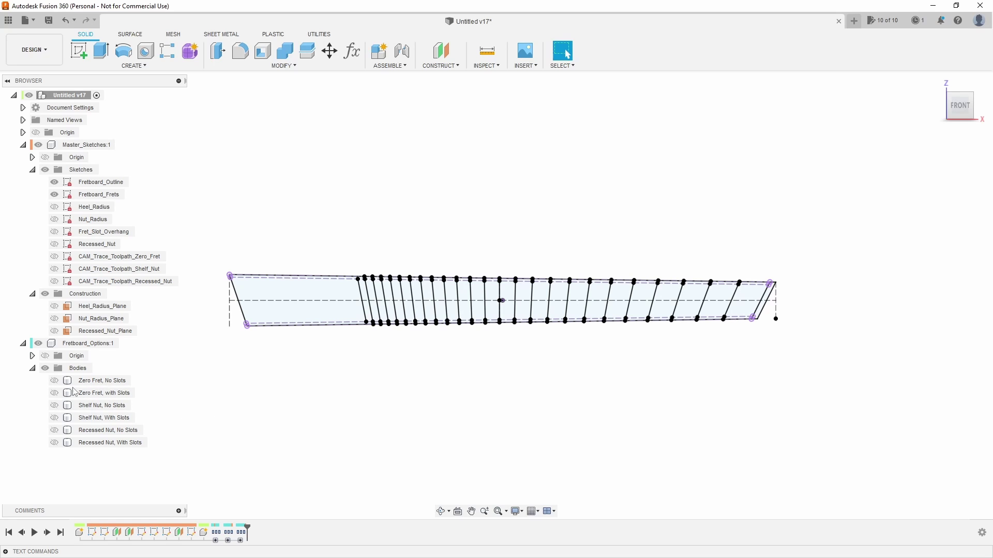
- Show the Zero Fret, No Slots body in an isometric view with only the Fretboard_Outline sketch visible
{"action": "left_click", "coordinate": [55, 383]}
{"action": "left_click", "coordinate": [54, 381]}
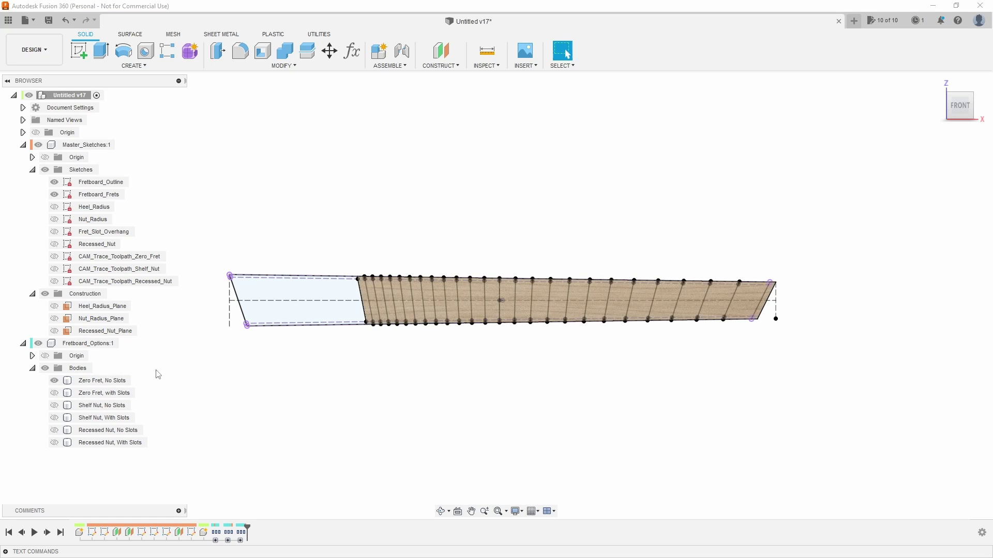
{"action": "left_click", "coordinate": [54, 182]}
{"action": "left_click", "coordinate": [54, 194]}
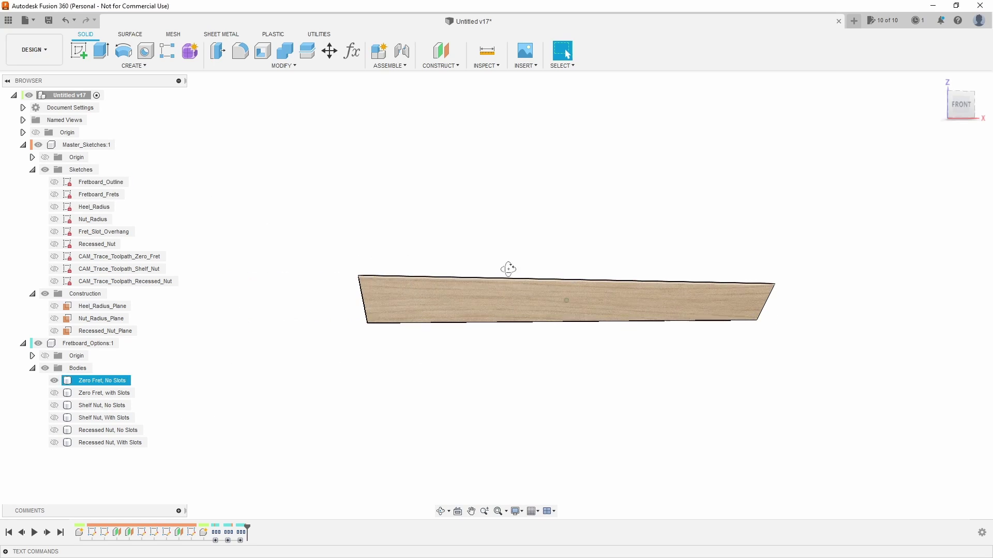
{"action": "middle_click_drag", "start_coordinate": [510, 264], "coordinate": [455, 222], "text": "shift"}
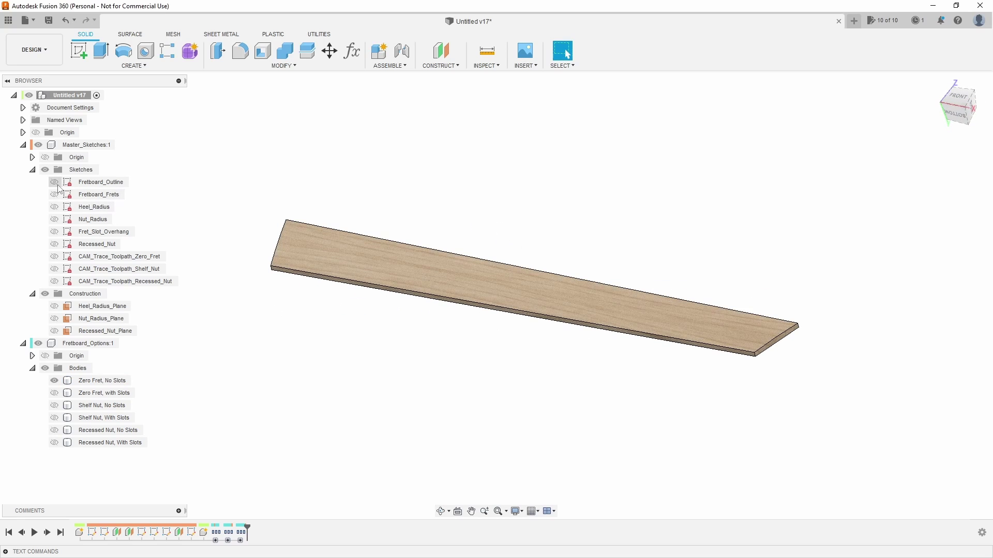
{"action": "left_click", "coordinate": [55, 182]}
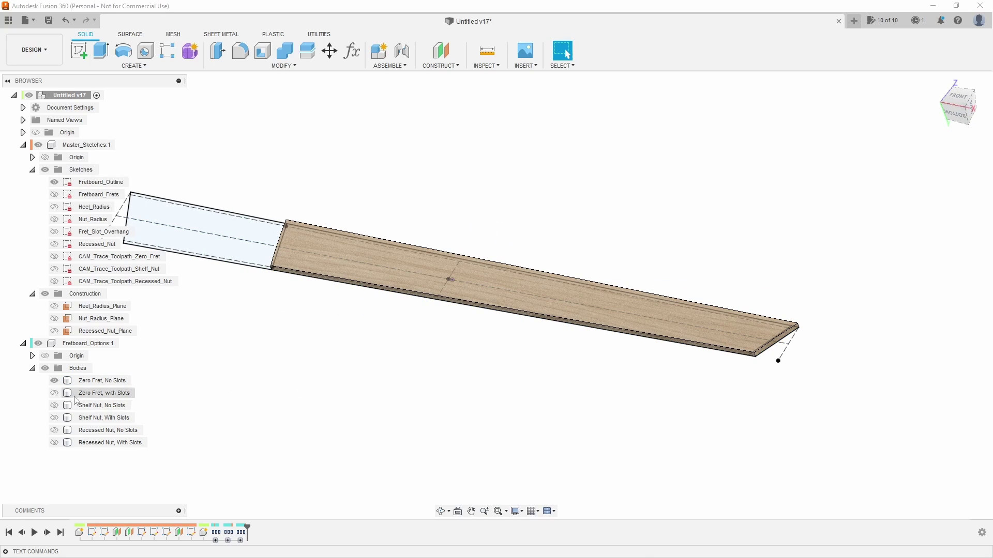
- Swap to the Zero Fret, with Slots body and inspect its fret slots from several angles
{"action": "left_click", "coordinate": [54, 381]}
{"action": "left_click", "coordinate": [54, 394]}
{"action": "left_click", "coordinate": [83, 393]}
{"action": "scroll", "coordinate": [287, 303], "scroll_direction": "up", "scroll_amount": 10}
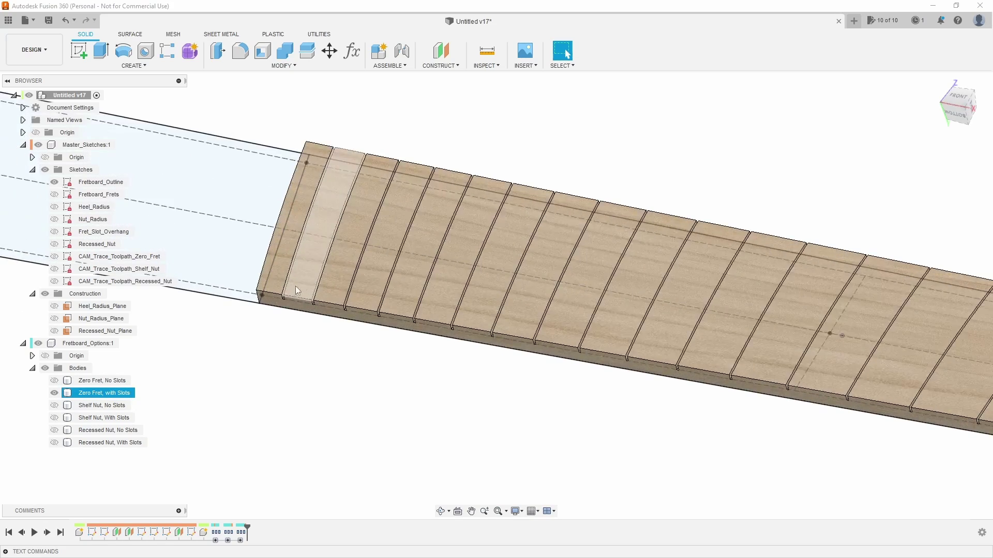
{"action": "scroll", "coordinate": [287, 303], "scroll_direction": "down", "scroll_amount": 5}
{"action": "middle_click_drag", "start_coordinate": [287, 302], "coordinate": [271, 317], "text": "shift"}
{"action": "scroll", "coordinate": [296, 320], "scroll_direction": "down", "scroll_amount": 3}
{"action": "scroll", "coordinate": [296, 324], "scroll_direction": "down", "scroll_amount": 5}
{"action": "middle_click_drag", "start_coordinate": [350, 371], "coordinate": [602, 449], "text": "shift"}
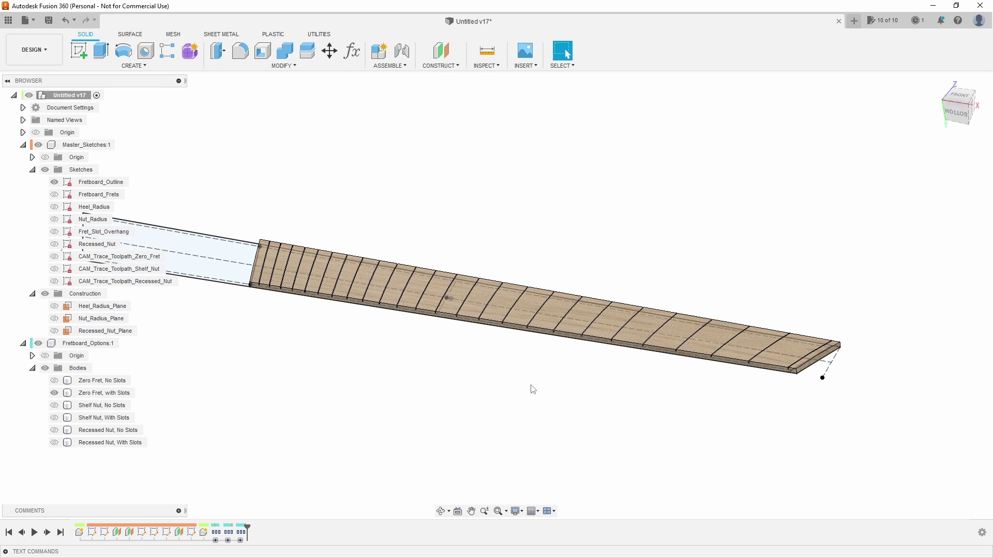
{"action": "left_click", "coordinate": [261, 274]}
{"action": "scroll", "coordinate": [253, 285], "scroll_direction": "up", "scroll_amount": 8}
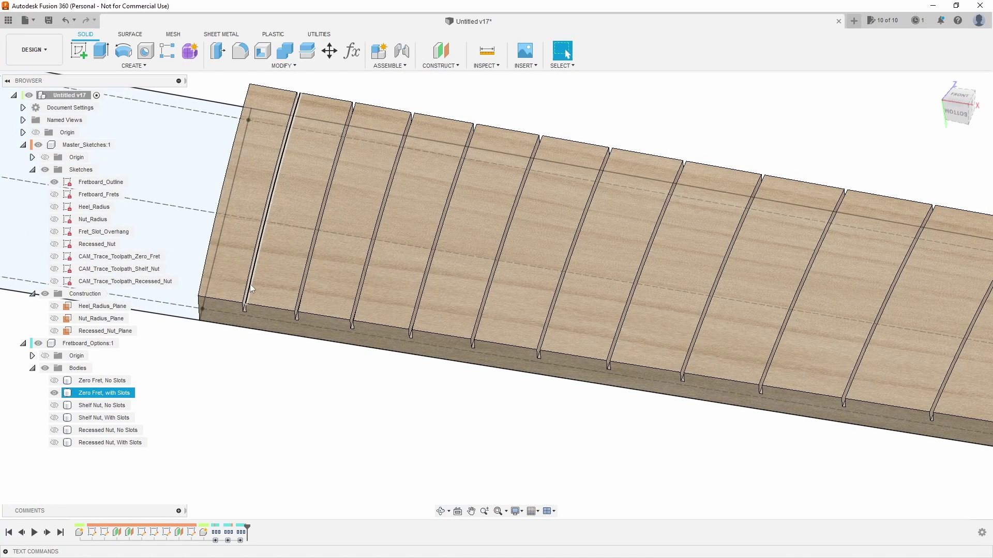
{"action": "scroll", "coordinate": [251, 288], "scroll_direction": "up", "scroll_amount": 6}
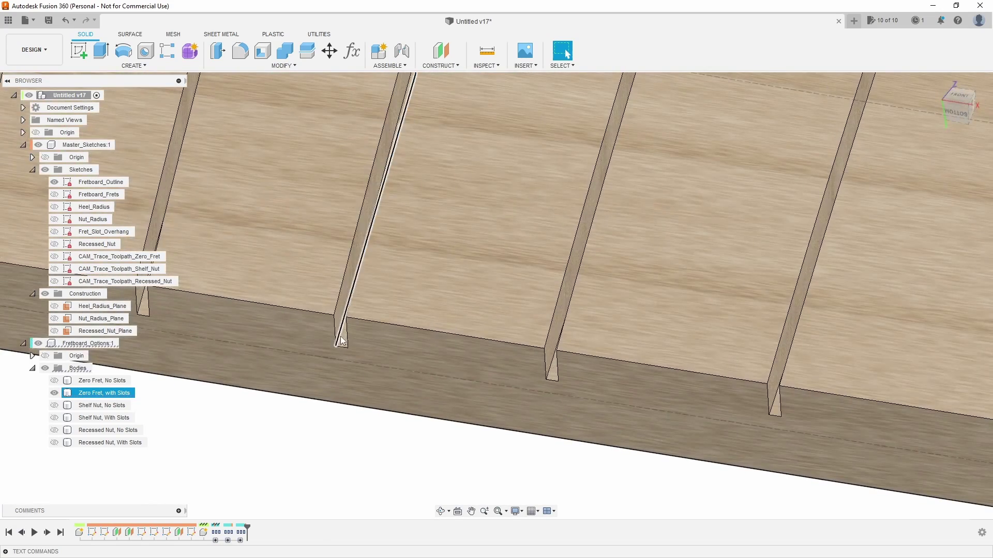
{"action": "scroll", "coordinate": [341, 343], "scroll_direction": "down", "scroll_amount": 15}
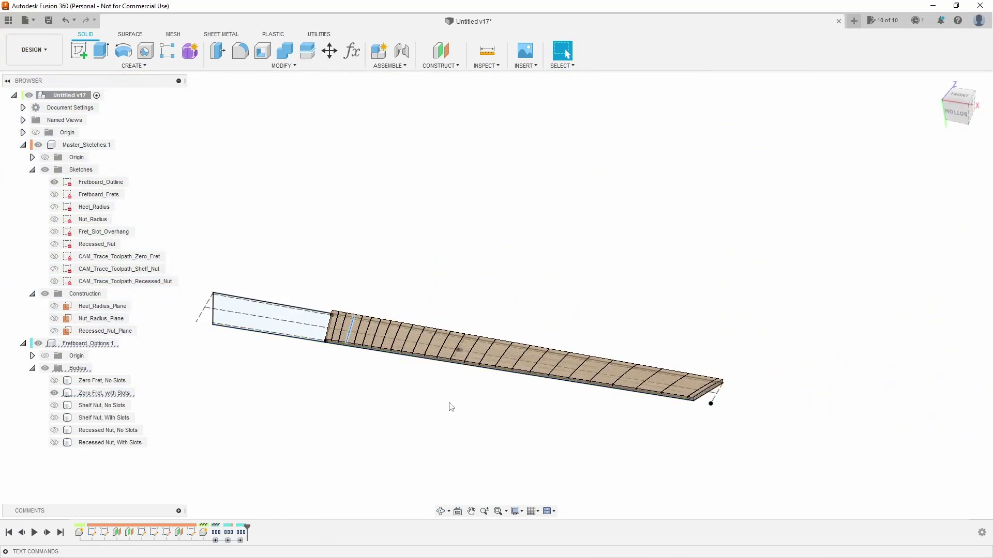
{"action": "scroll", "coordinate": [466, 413], "scroll_direction": "up", "scroll_amount": 3}
- Hide the Zero Fret bodies and show Shelf Nut, No Slots, then Shelf Nut, With Slots
{"action": "left_click", "coordinate": [55, 385]}
{"action": "left_click", "coordinate": [55, 393]}
{"action": "left_click", "coordinate": [56, 395]}
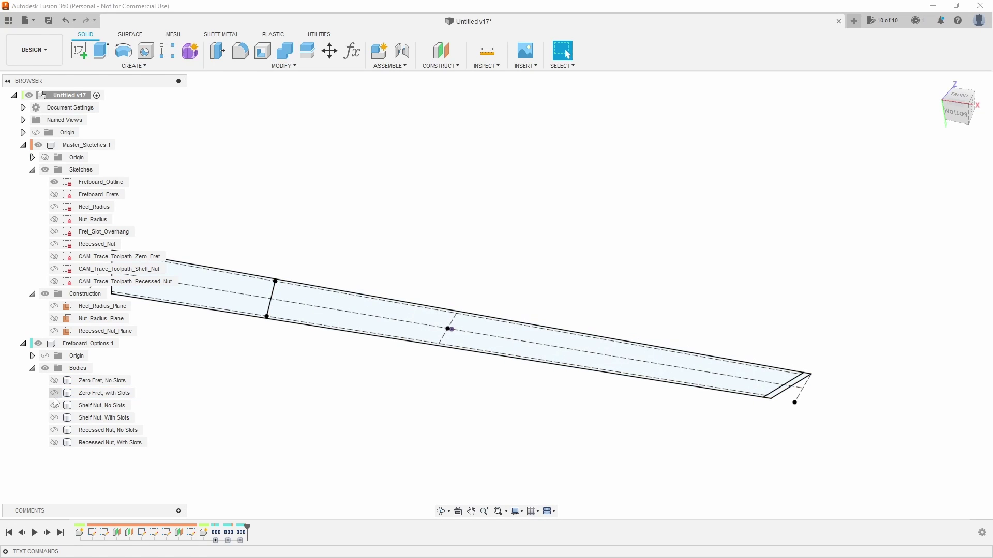
{"action": "left_click", "coordinate": [55, 406]}
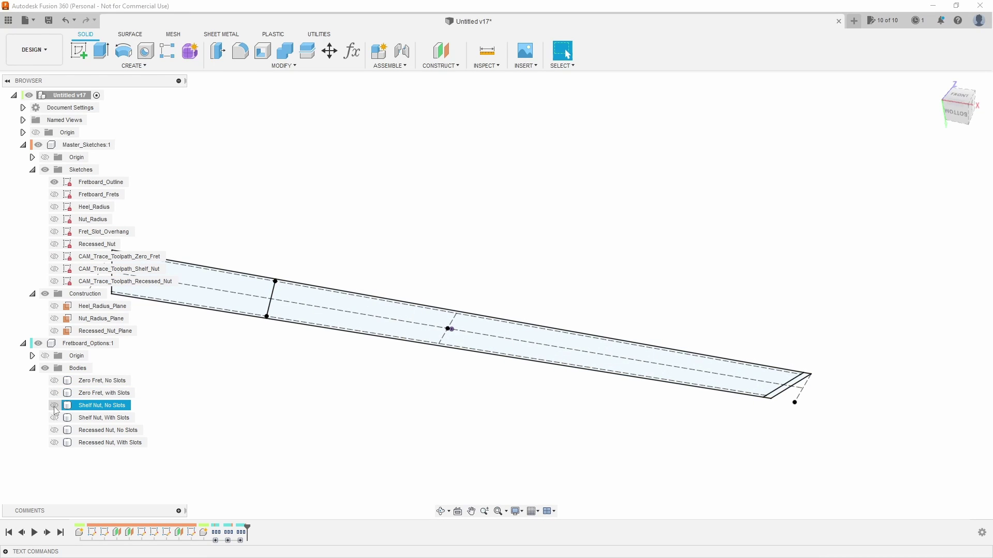
{"action": "left_click", "coordinate": [54, 406]}
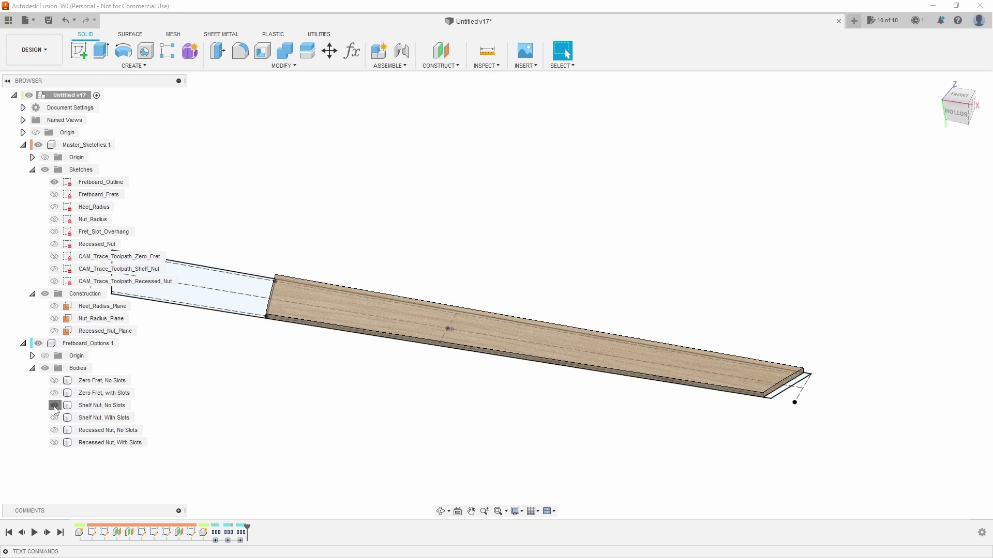
{"action": "left_click", "coordinate": [54, 405]}
{"action": "left_click", "coordinate": [54, 418]}
{"action": "mouse_move", "coordinate": [488, 414]}
{"action": "middle_mouse_down", "text": "shift"}
{"action": "mouse_move", "coordinate": [507, 419]}
{"action": "mouse_move", "coordinate": [489, 456]}
{"action": "mouse_move", "coordinate": [501, 445]}
{"action": "mouse_move", "coordinate": [496, 428]}
{"action": "middle_mouse_up", "text": "shift"}
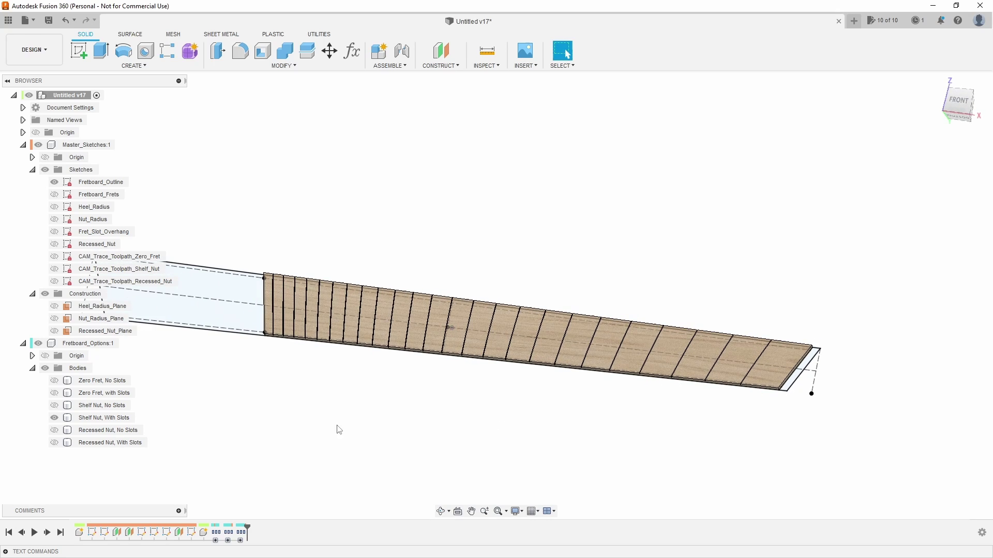
- Show Recessed Nut, No Slots, then Recessed Nut, With Slots, and inspect the nut recess
{"action": "left_click", "coordinate": [54, 418]}
{"action": "left_click", "coordinate": [54, 430]}
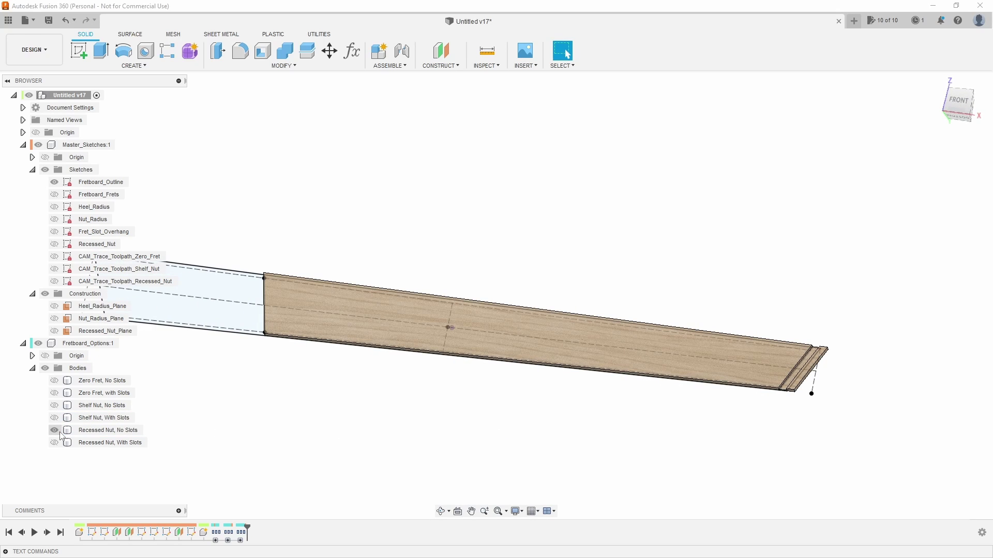
{"action": "left_click", "coordinate": [53, 430]}
{"action": "left_click", "coordinate": [54, 443]}
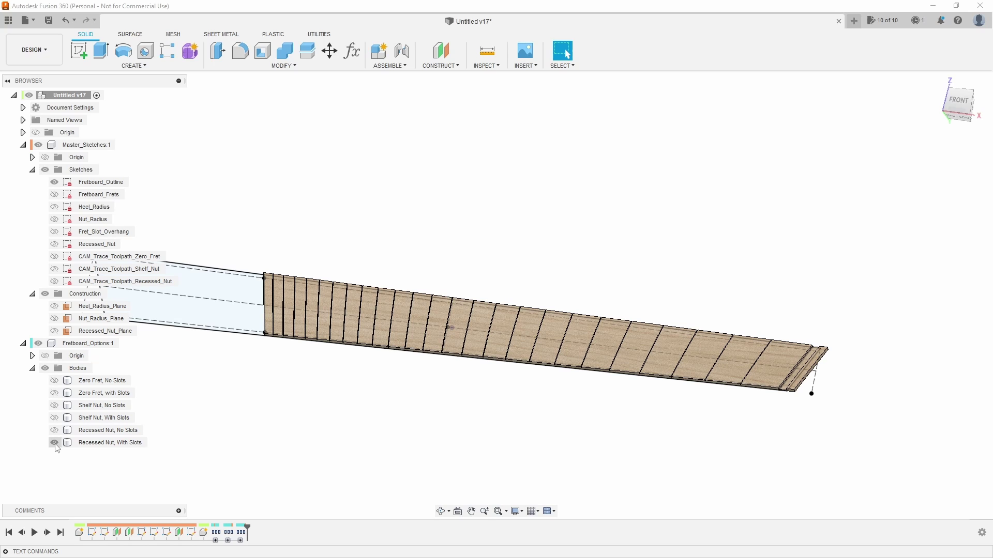
{"action": "scroll", "coordinate": [765, 368], "scroll_direction": "up", "scroll_amount": 10}
{"action": "left_click", "coordinate": [762, 370]}
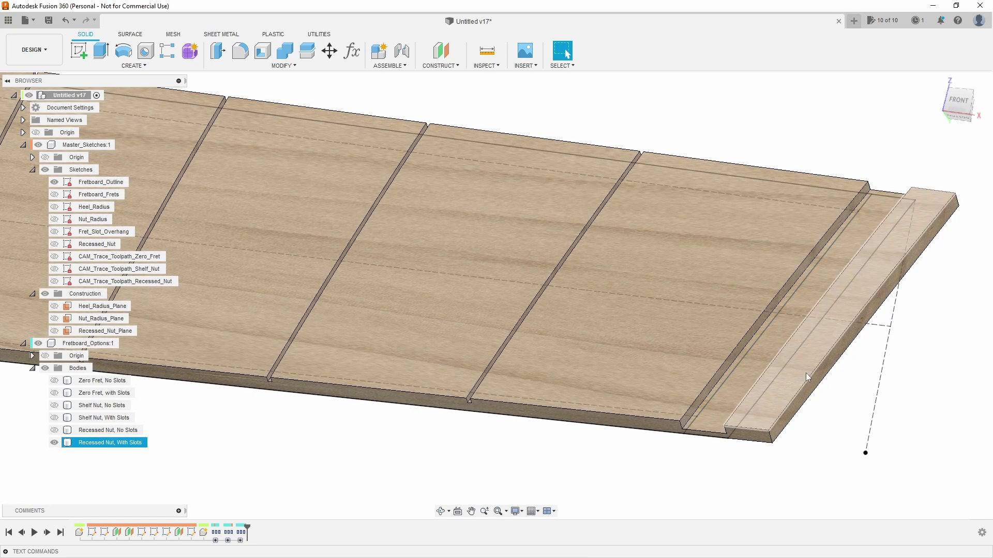
{"action": "left_click", "coordinate": [790, 367]}
{"action": "scroll", "coordinate": [790, 368], "scroll_direction": "down", "scroll_amount": 10}
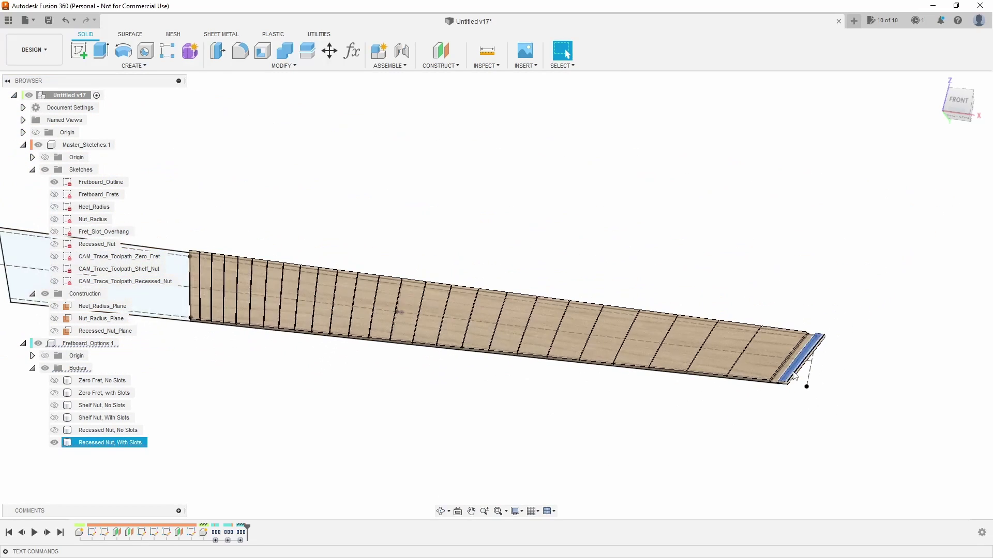
{"action": "scroll", "coordinate": [657, 372], "scroll_direction": "up", "scroll_amount": 3}
{"action": "left_click", "coordinate": [594, 272]}
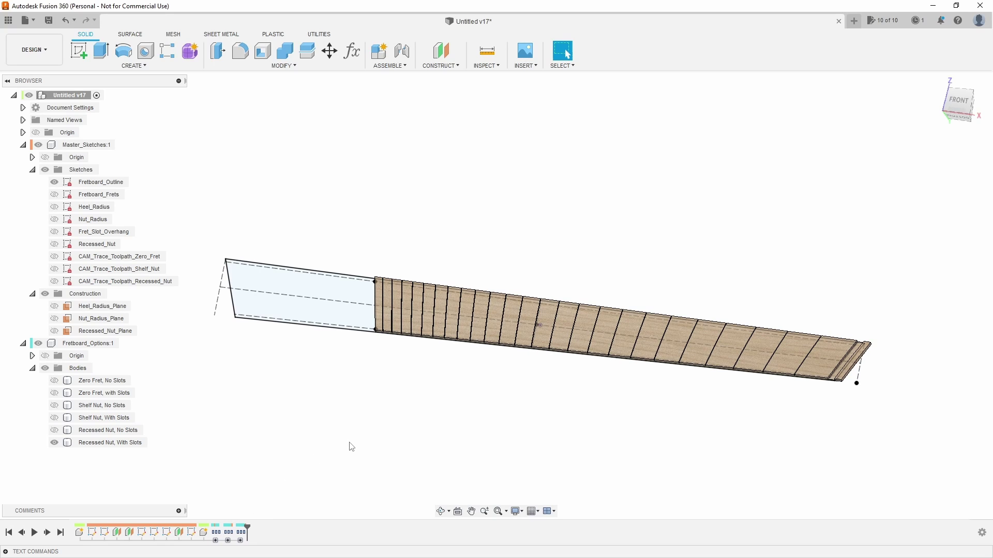
{"action": "mouse_move", "coordinate": [219, 537]}
{"action": "right_click", "coordinate": [218, 535]}
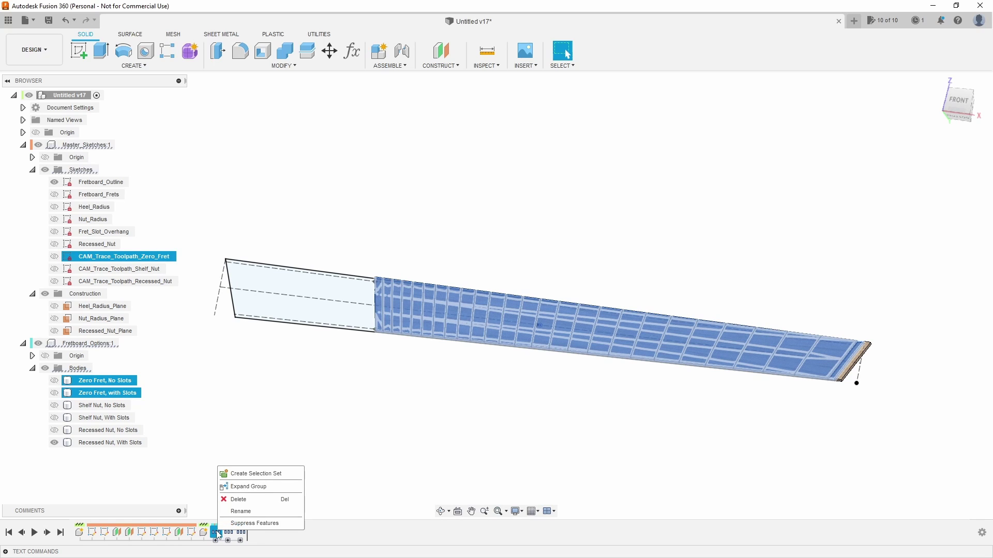
{"action": "left_click", "coordinate": [227, 522]}
{"action": "key", "text": "Escape"}
{"action": "right_click", "coordinate": [219, 534]}
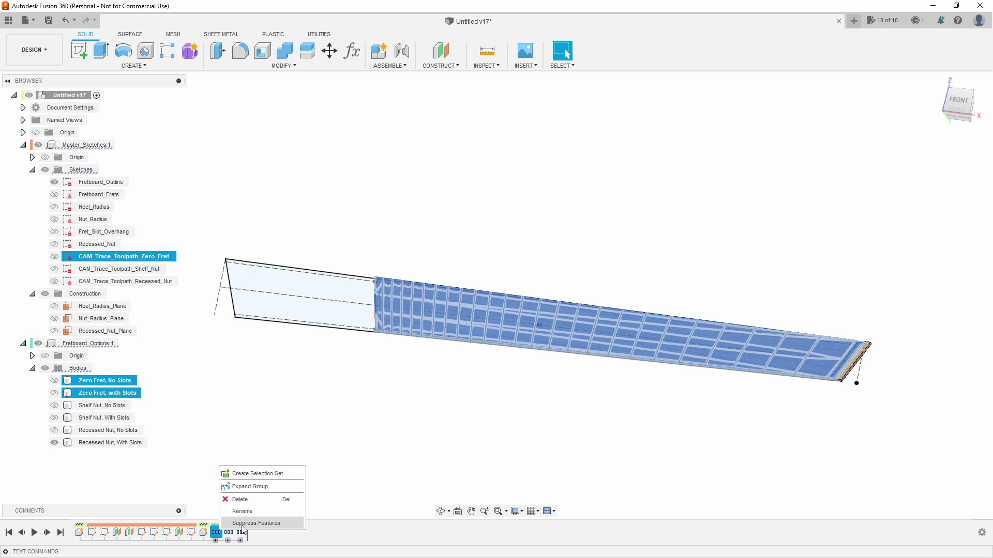
{"action": "left_click", "coordinate": [242, 524]}
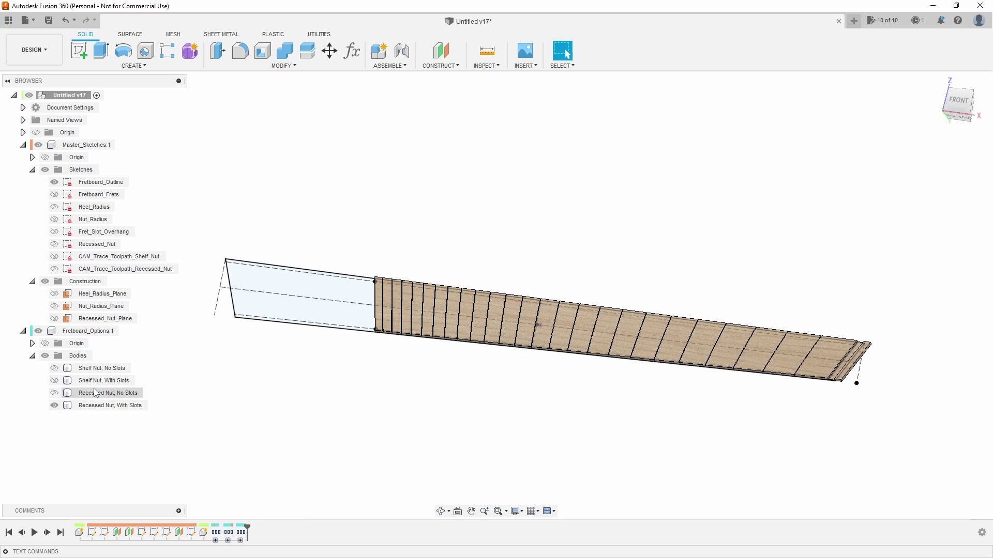
{"action": "right_click", "coordinate": [228, 533]}
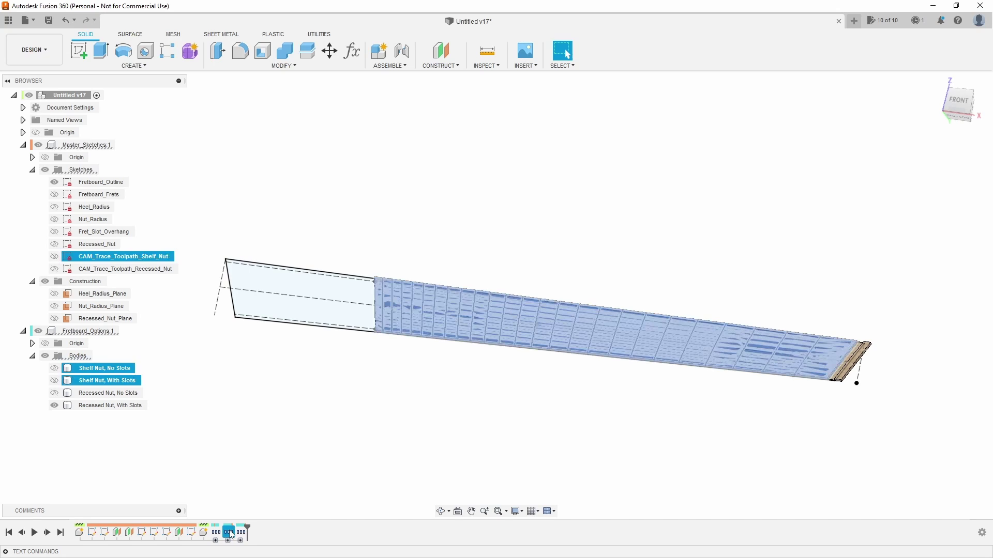
{"action": "left_click", "coordinate": [241, 523]}
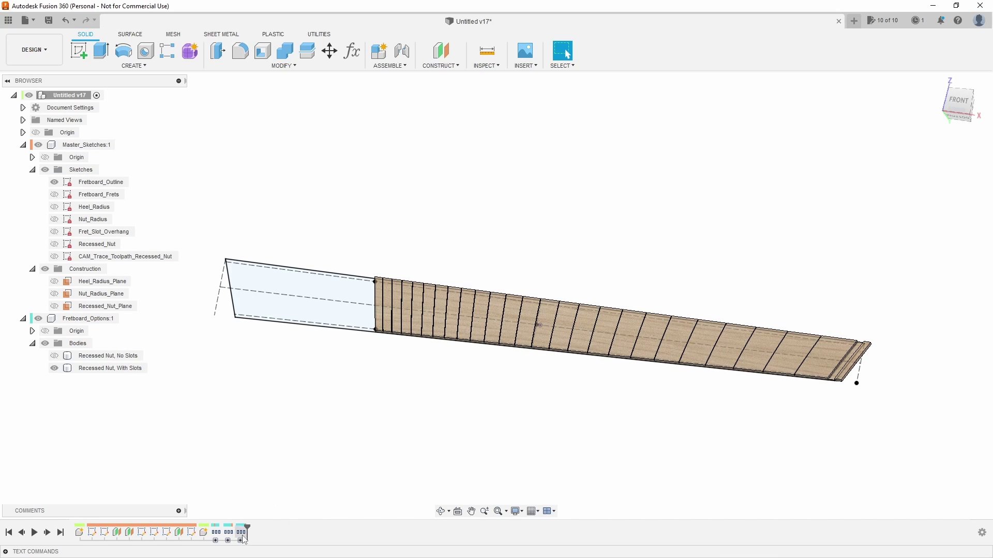
{"action": "mouse_move", "coordinate": [244, 536]}
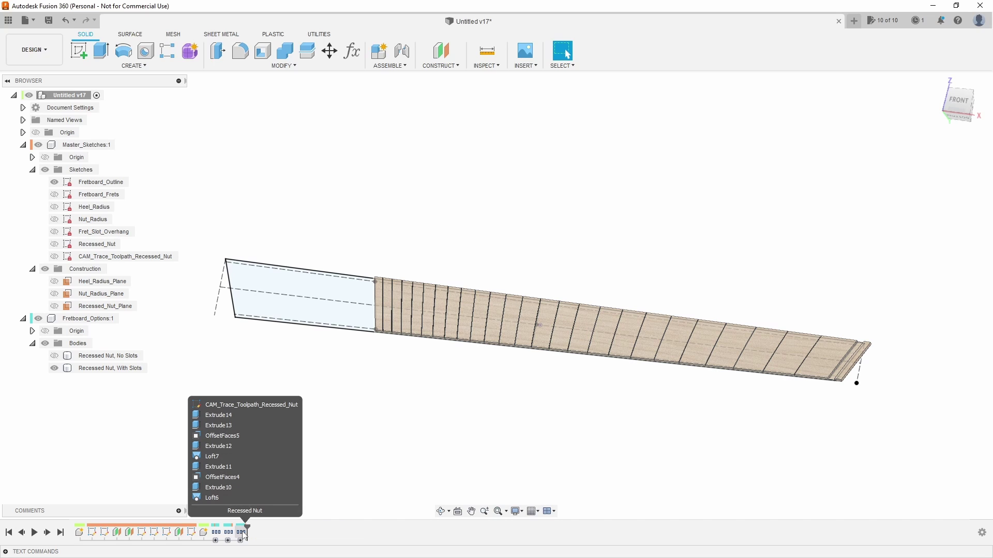
{"action": "scroll", "coordinate": [522, 421], "scroll_direction": "down", "scroll_amount": 2}
{"action": "scroll", "coordinate": [470, 451], "scroll_direction": "up", "scroll_amount": 1}
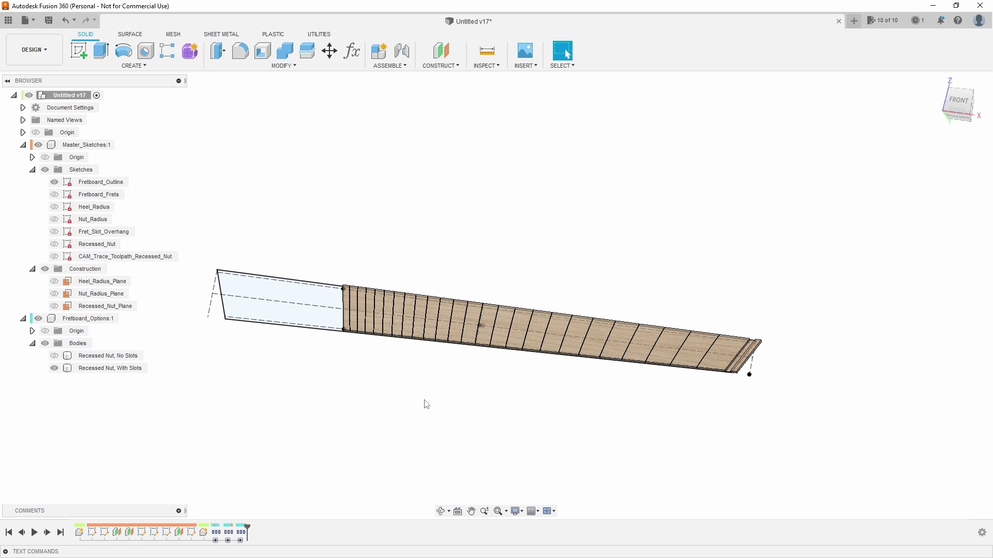
- Open the Parameters table listing String_Count 6 and Low_Scale 25.5 in, and nudge it upward
{"action": "scroll", "coordinate": [796, 380], "scroll_direction": "up", "scroll_amount": 3}
{"action": "scroll", "coordinate": [564, 412], "scroll_direction": "down", "scroll_amount": 3}
{"action": "scroll", "coordinate": [574, 413], "scroll_direction": "up", "scroll_amount": 2}
{"action": "middle_click_drag", "start_coordinate": [577, 413], "coordinate": [547, 290], "text": "shift"}
{"action": "middle_click_drag", "start_coordinate": [571, 342], "coordinate": [558, 284], "text": "shift"}
{"action": "middle_click_drag", "start_coordinate": [591, 150], "coordinate": [631, 160], "text": "shift"}
{"action": "left_click", "coordinate": [352, 52]}
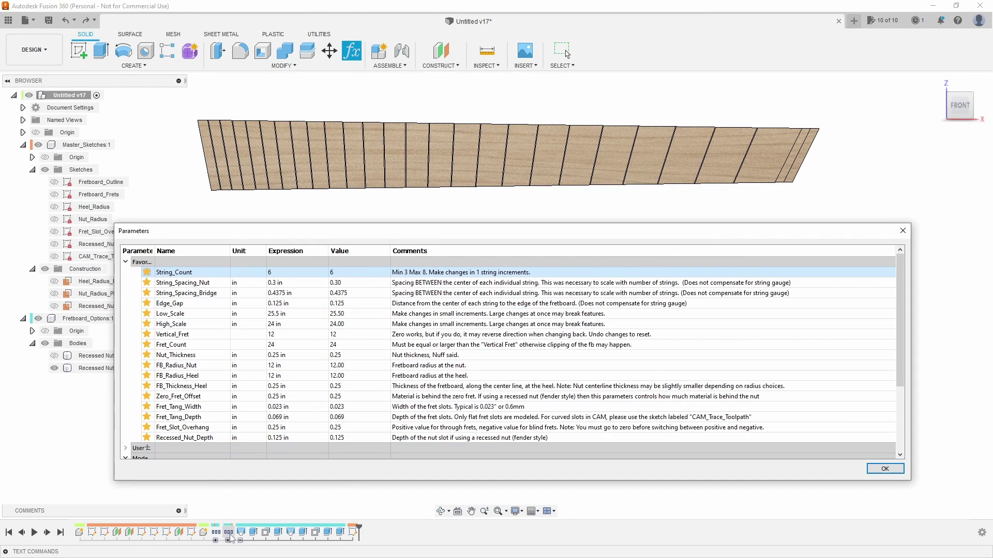
{"action": "left_click_drag", "start_coordinate": [398, 234], "coordinate": [400, 225]}
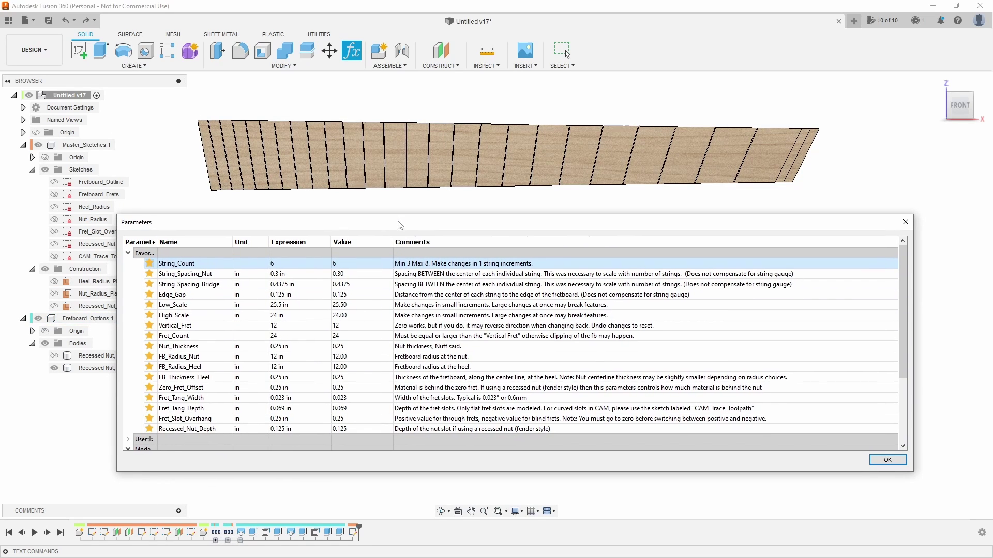
{"action": "left_click", "coordinate": [287, 262]}
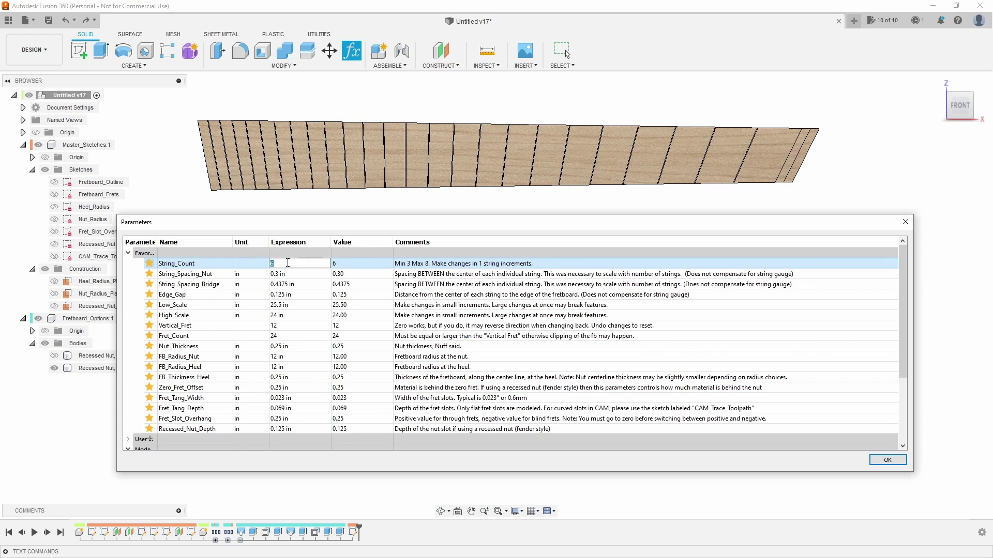
{"action": "type", "text": "7"}
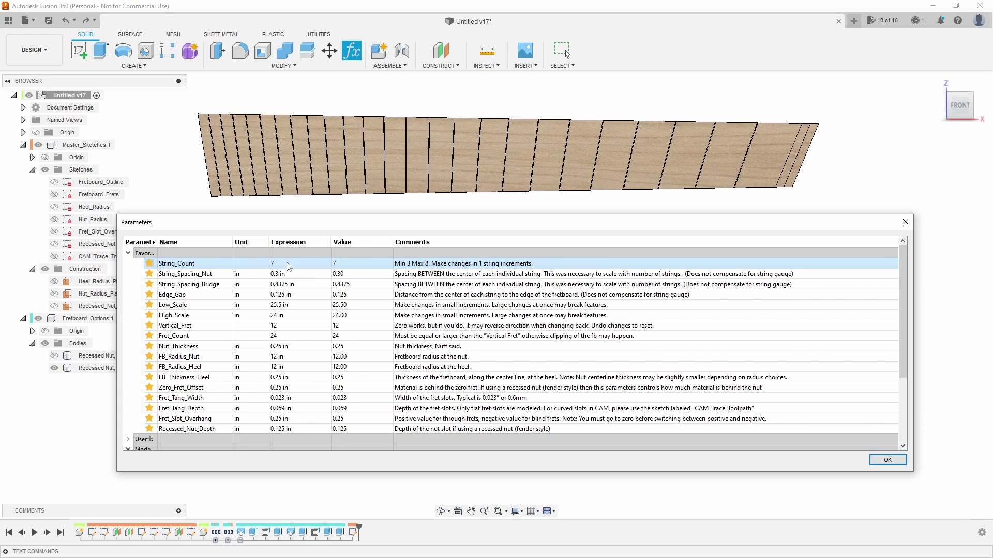
{"action": "key", "text": "BackSpace"}
{"action": "type", "text": "8"}
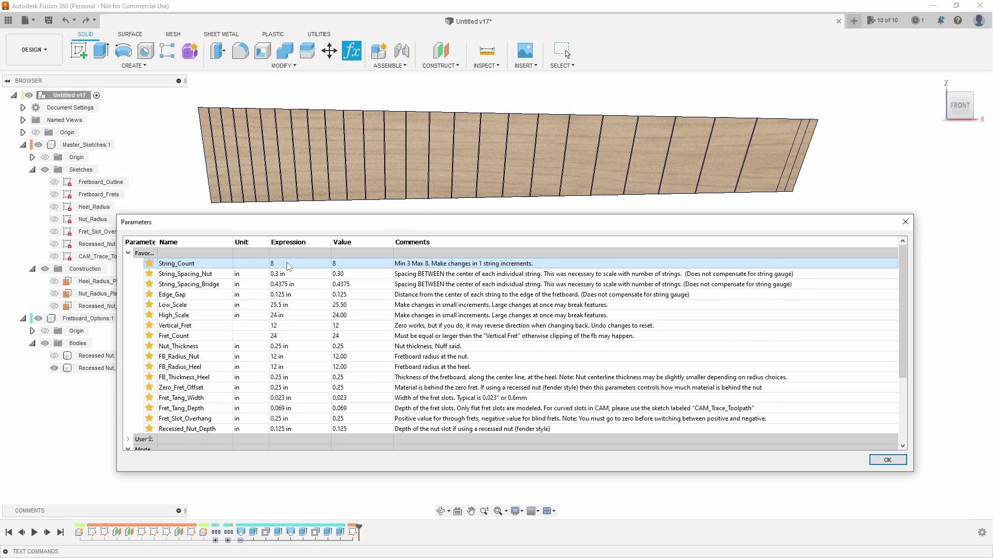
{"action": "key", "text": "BackSpace"}
{"action": "type", "text": "4"}
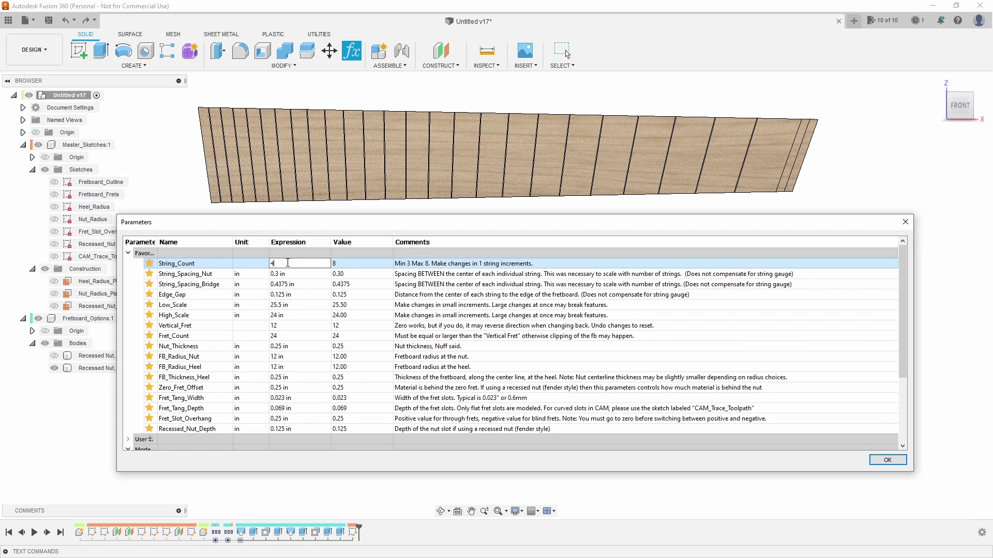
{"action": "key", "text": "Return"}
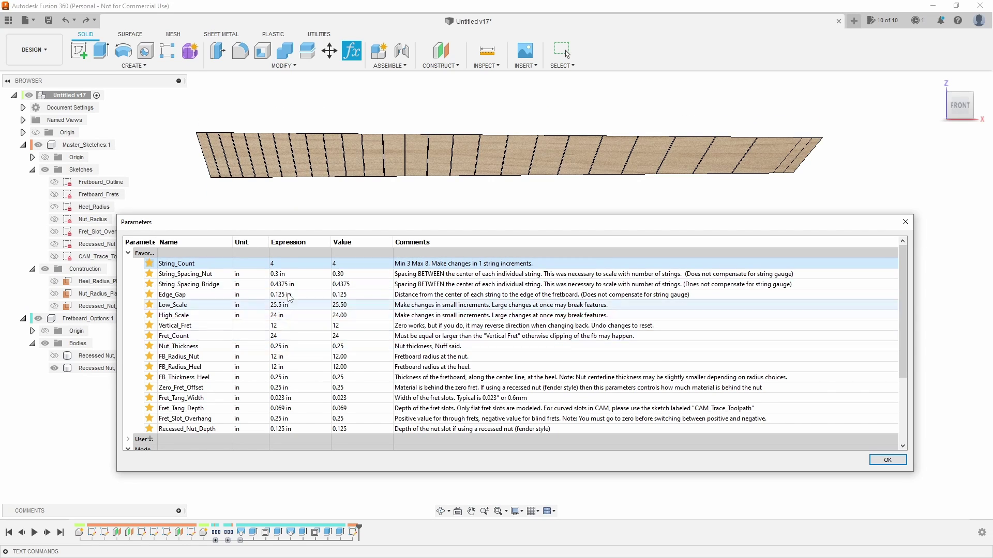
{"action": "left_click", "coordinate": [287, 264]}
{"action": "type", "text": "6"}
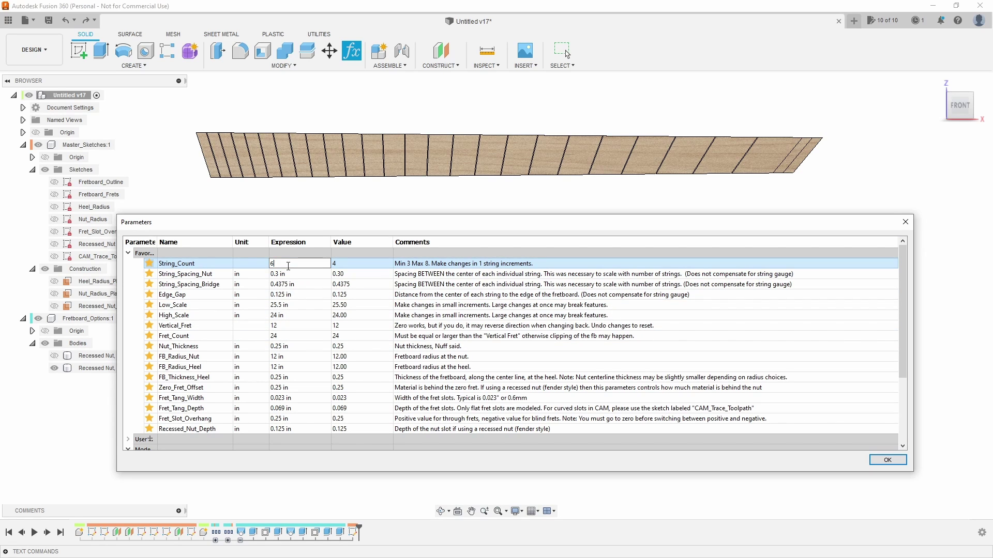
{"action": "key", "text": "Return"}
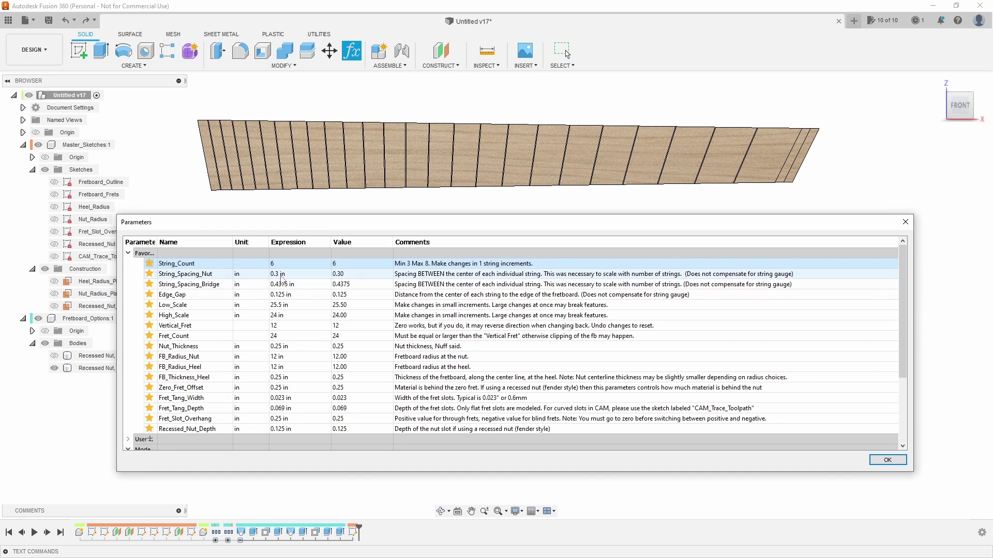
{"action": "left_click", "coordinate": [282, 274]}
{"action": "left_click", "coordinate": [291, 275]}
{"action": "type", "text": "`"}
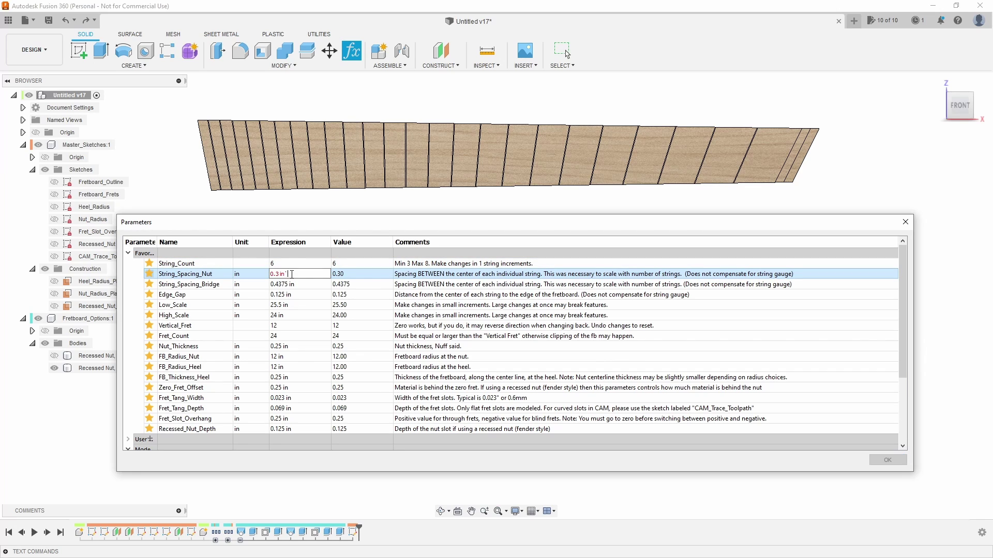
{"action": "key", "text": "Escape"}
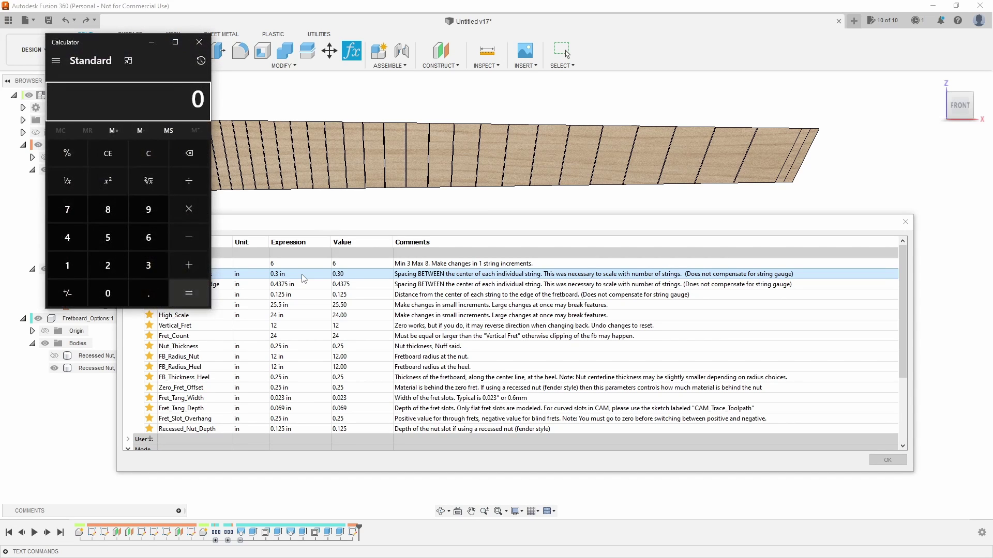
- Compute 1.5 ÷ 5 = 0.3 in Calculator, then clear the result
{"action": "type", "text": "1.5"}
{"action": "key", "text": "slash"}
{"action": "type", "text": "5"}
{"action": "key", "text": "Return"}
{"action": "left_click", "coordinate": [148, 153]}
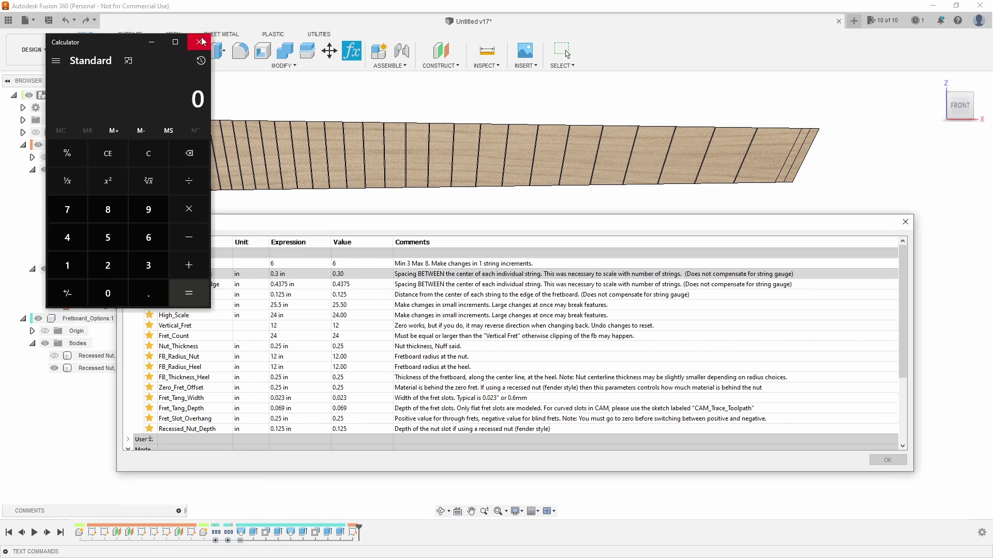
{"action": "left_click", "coordinate": [199, 42]}
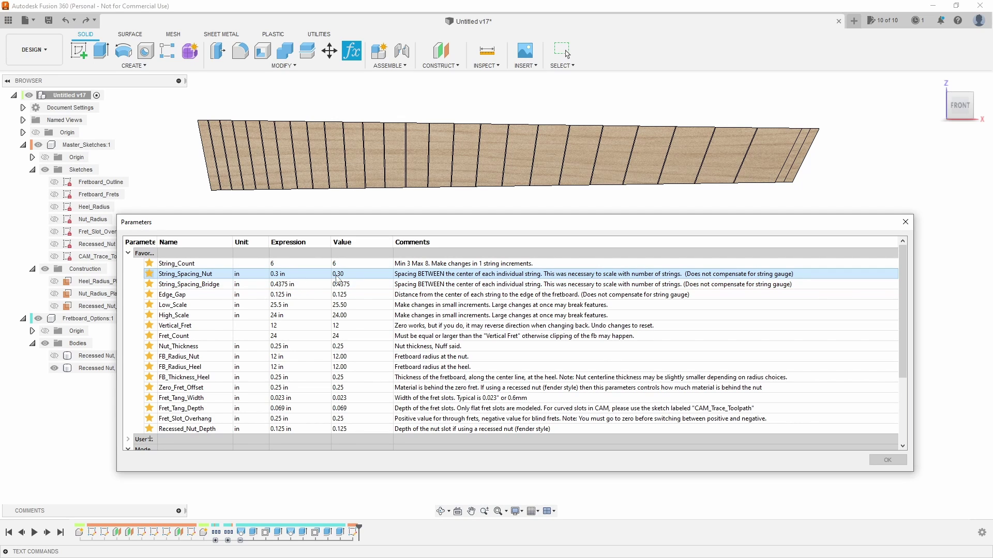
{"action": "double_click", "coordinate": [300, 275]}
{"action": "type", "text": ".5"}
{"action": "key", "text": "Return"}
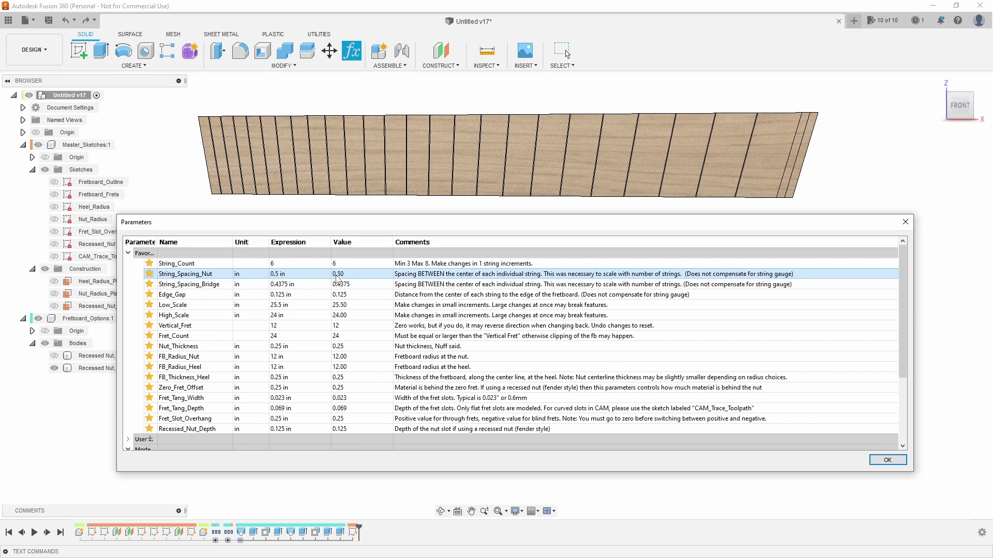
{"action": "double_click", "coordinate": [304, 275]}
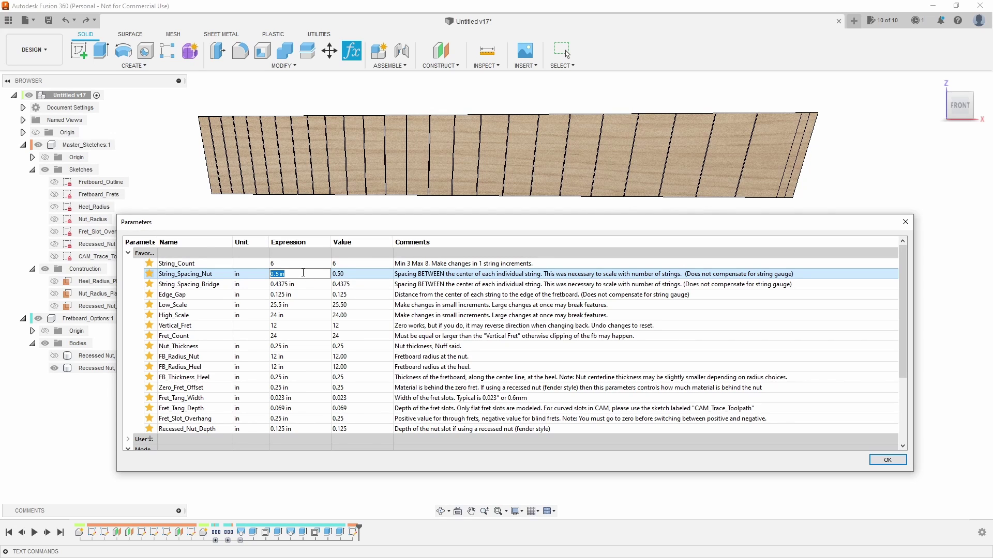
{"action": "type", "text": ".25"}
{"action": "key", "text": "Return"}
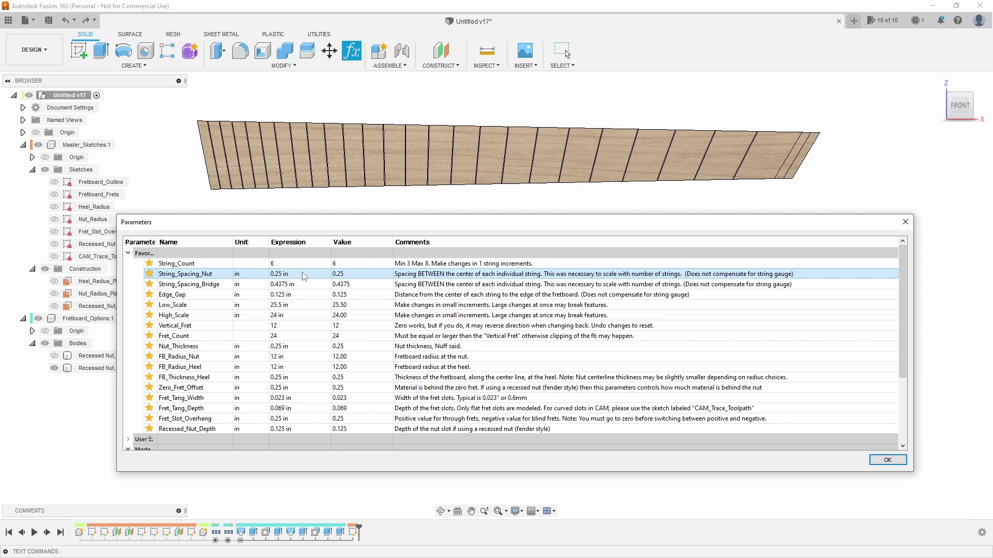
{"action": "double_click", "coordinate": [303, 274]}
{"action": "type", "text": ".3"}
{"action": "key", "text": "Return"}
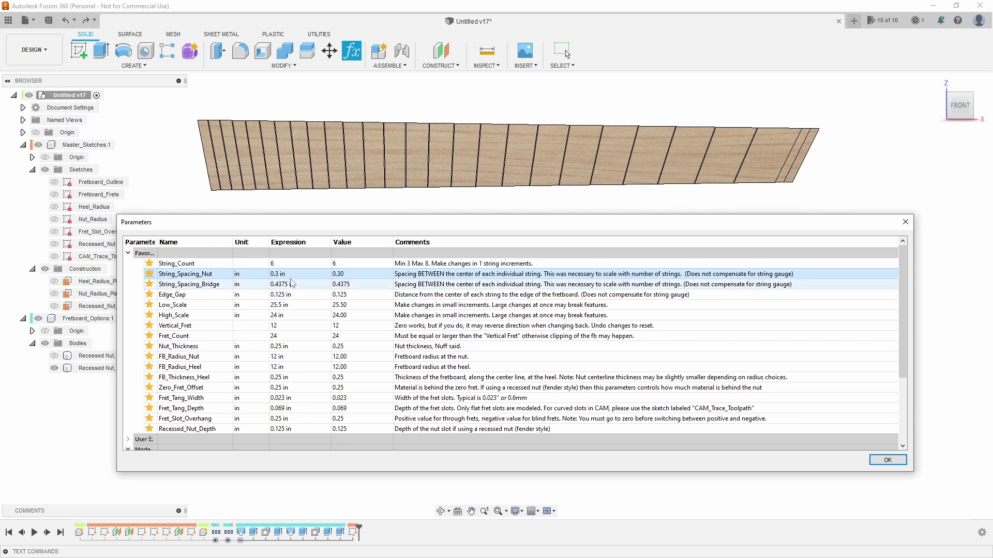
{"action": "double_click", "coordinate": [293, 285]}
{"action": "type", "text": ".5"}
{"action": "key", "text": "Return"}
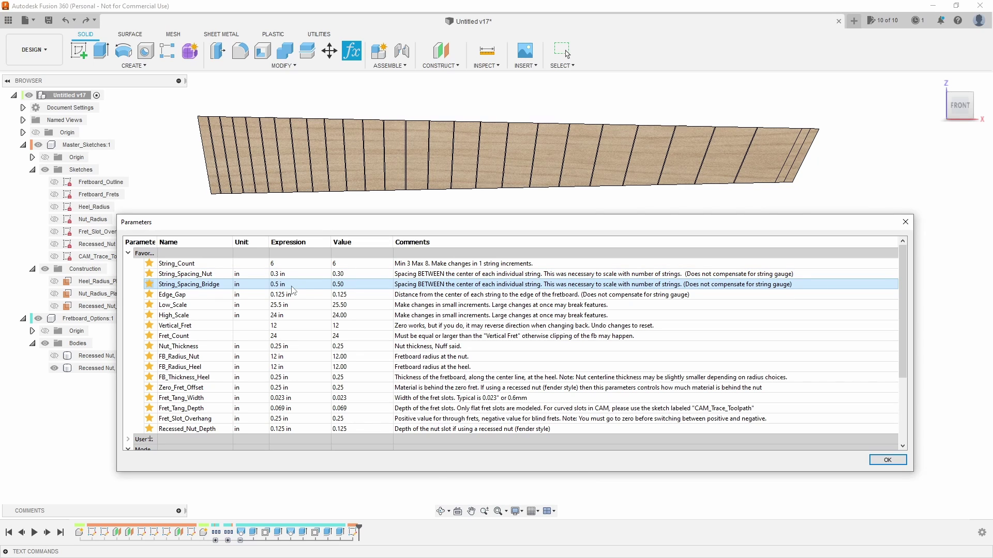
{"action": "double_click", "coordinate": [292, 285]}
{"action": "type", "text": ".25"}
{"action": "key", "text": "Return"}
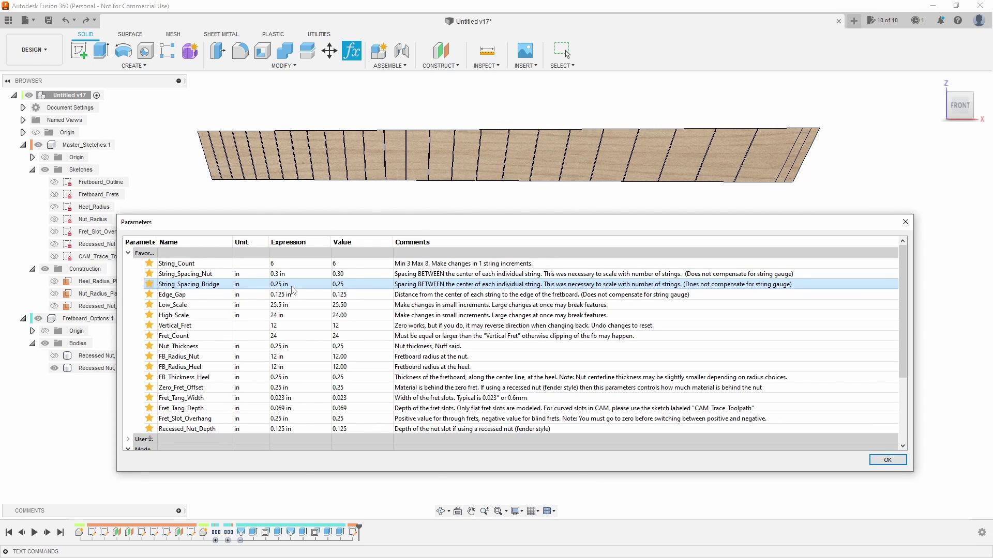
{"action": "double_click", "coordinate": [292, 285]}
{"action": "type", "text": ".4375"}
{"action": "key", "text": "Return"}
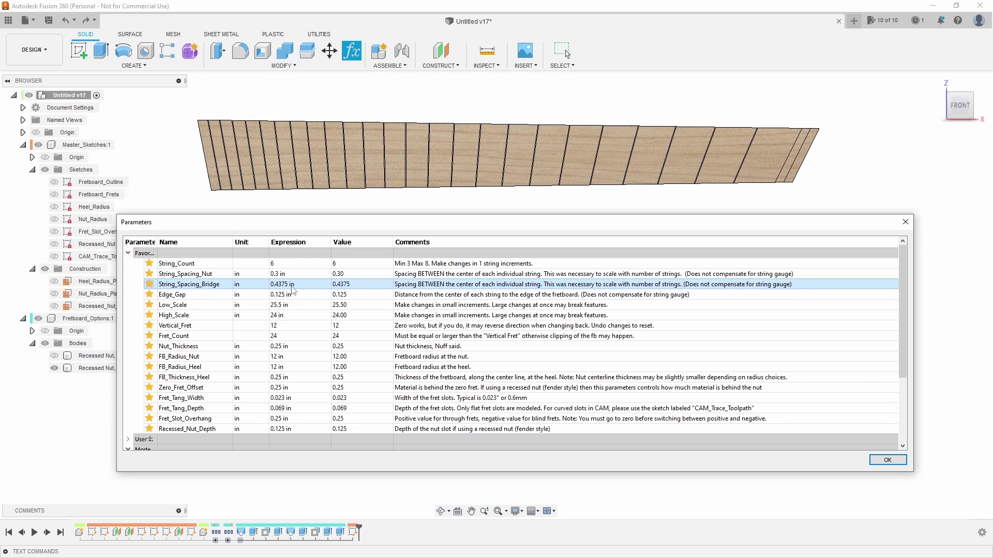
- Show the Fretboard_Outline sketch and try an Edge_Gap of 0.0625 in
{"action": "left_click", "coordinate": [54, 182]}
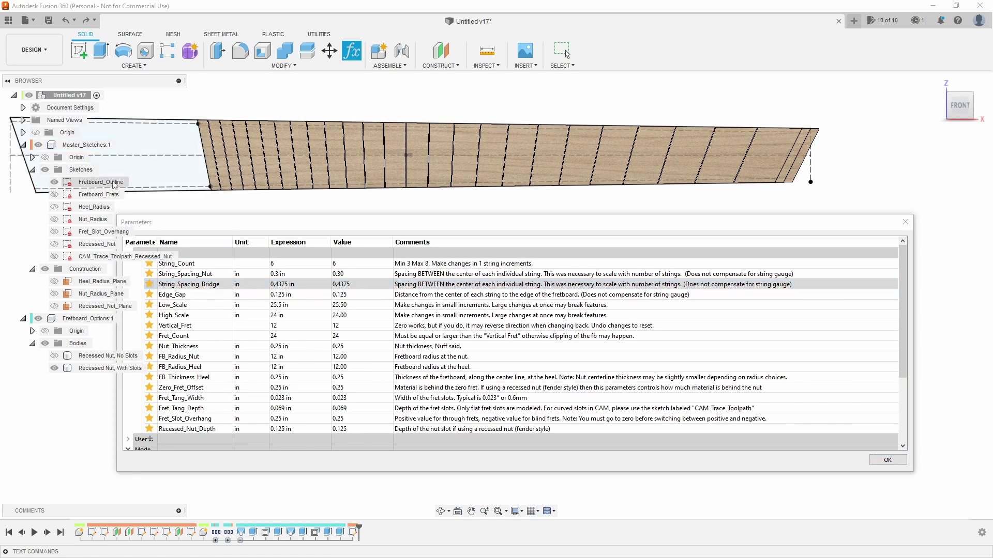
{"action": "scroll", "coordinate": [214, 198], "scroll_direction": "up", "scroll_amount": 5}
{"action": "scroll", "coordinate": [228, 200], "scroll_direction": "up", "scroll_amount": 2}
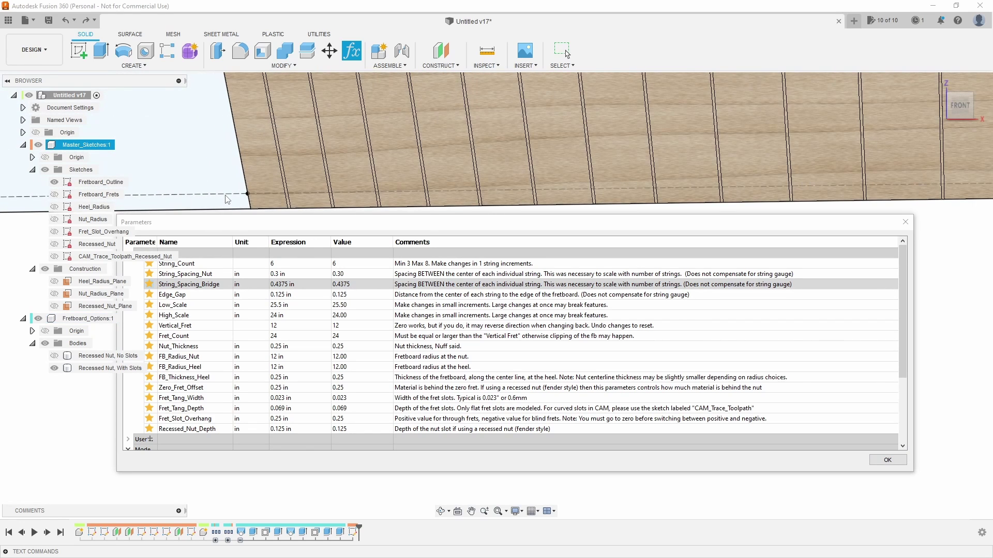
{"action": "scroll", "coordinate": [228, 199], "scroll_direction": "down", "scroll_amount": 4}
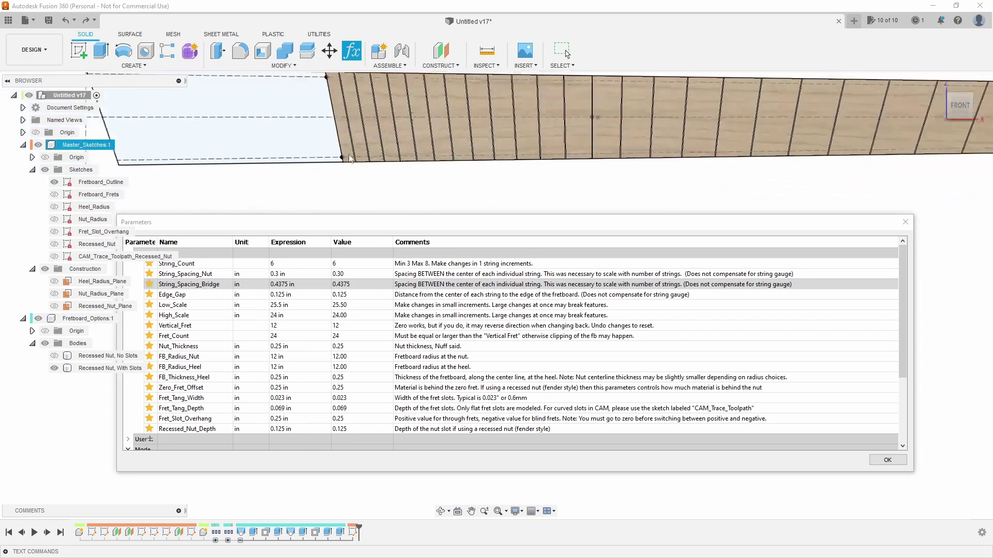
{"action": "scroll", "coordinate": [310, 134], "scroll_direction": "up", "scroll_amount": 2}
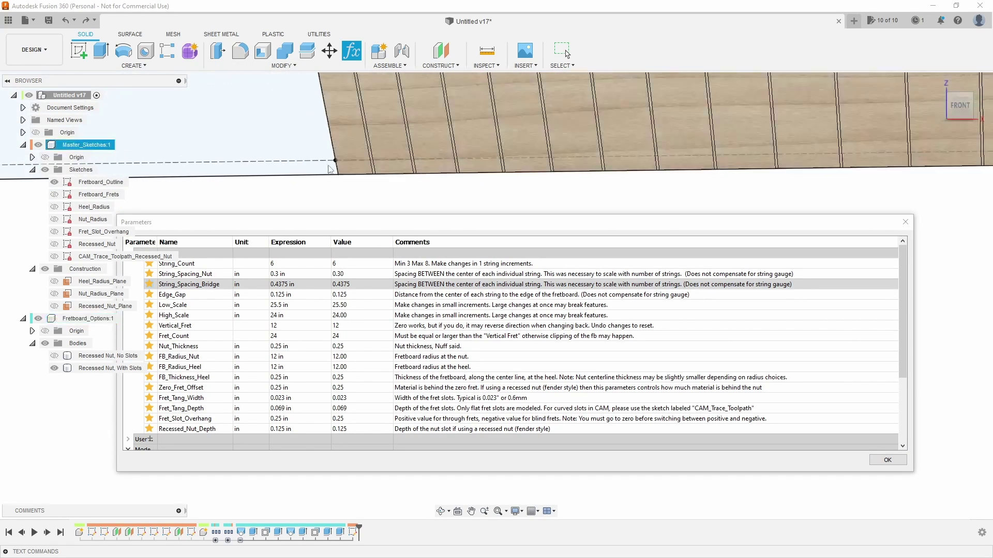
{"action": "double_click", "coordinate": [293, 294]}
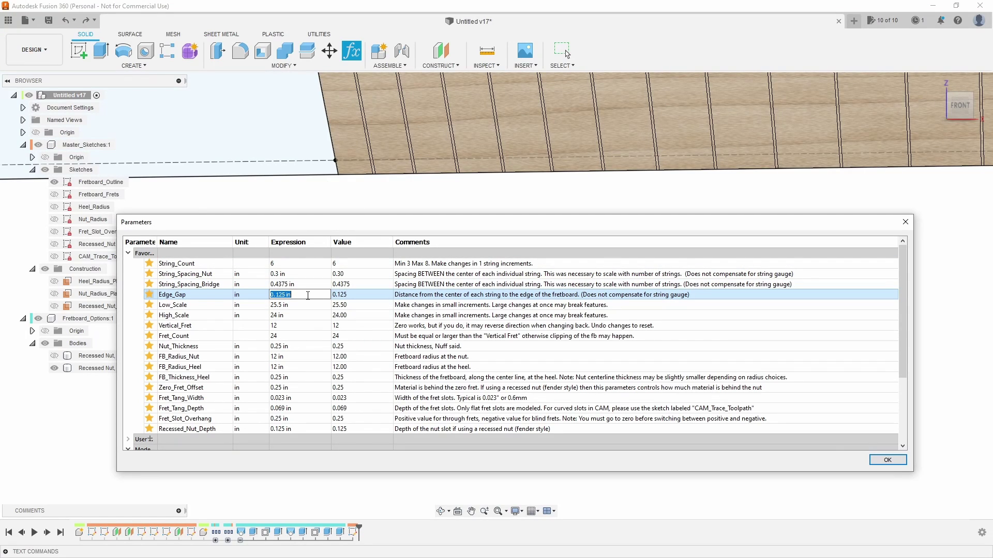
{"action": "type", "text": ".0625"}
{"action": "key", "text": "Return"}
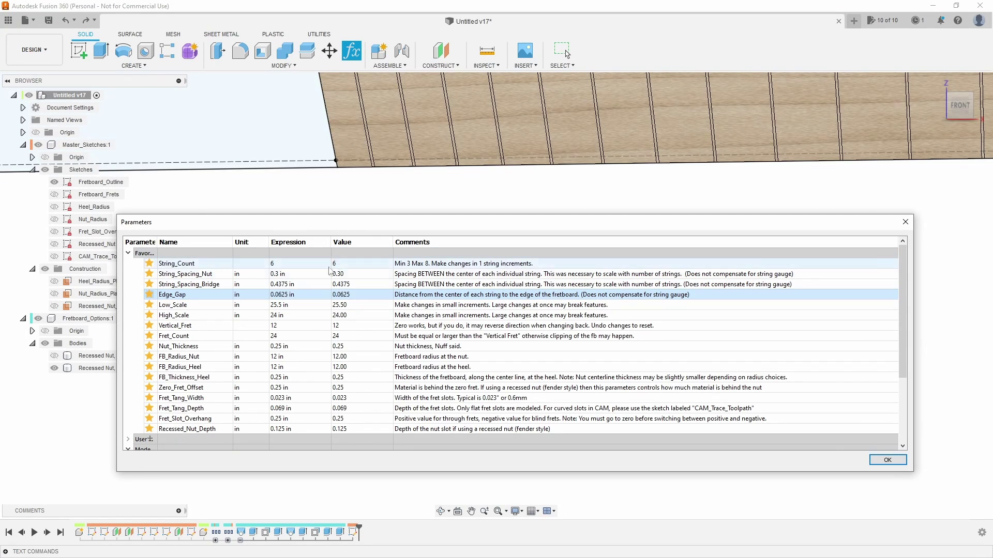
- Try an Edge_Gap of 0.1875 in, then settle on 0.125 in
{"action": "double_click", "coordinate": [307, 294]}
{"action": "type", "text": ".1875"}
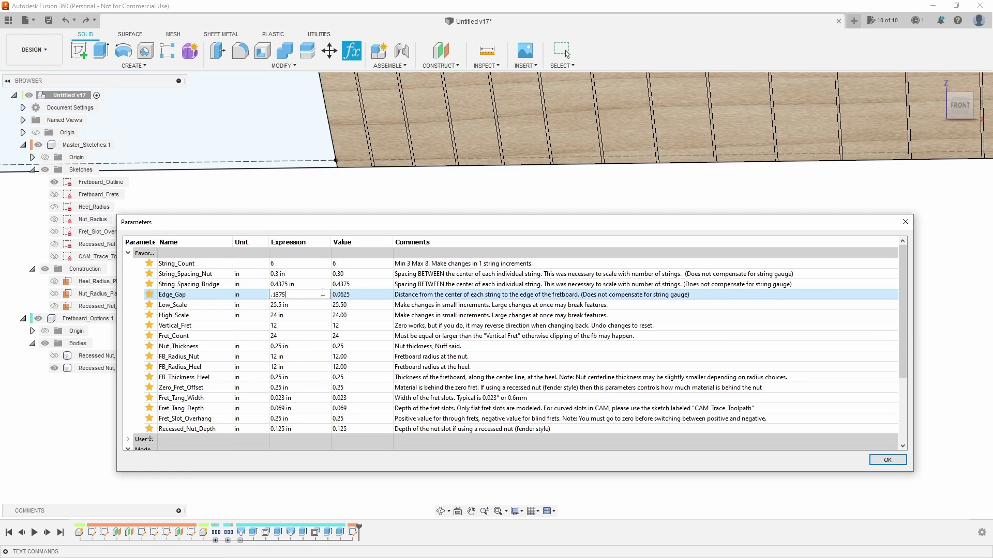
{"action": "key", "text": "Return"}
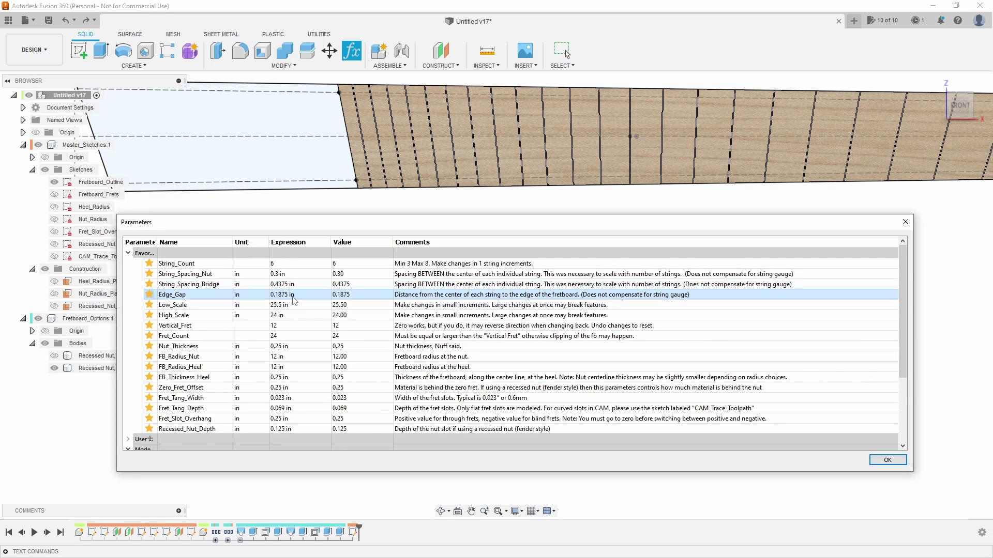
{"action": "double_click", "coordinate": [293, 296]}
{"action": "type", "text": ".125"}
{"action": "key", "text": "Return"}
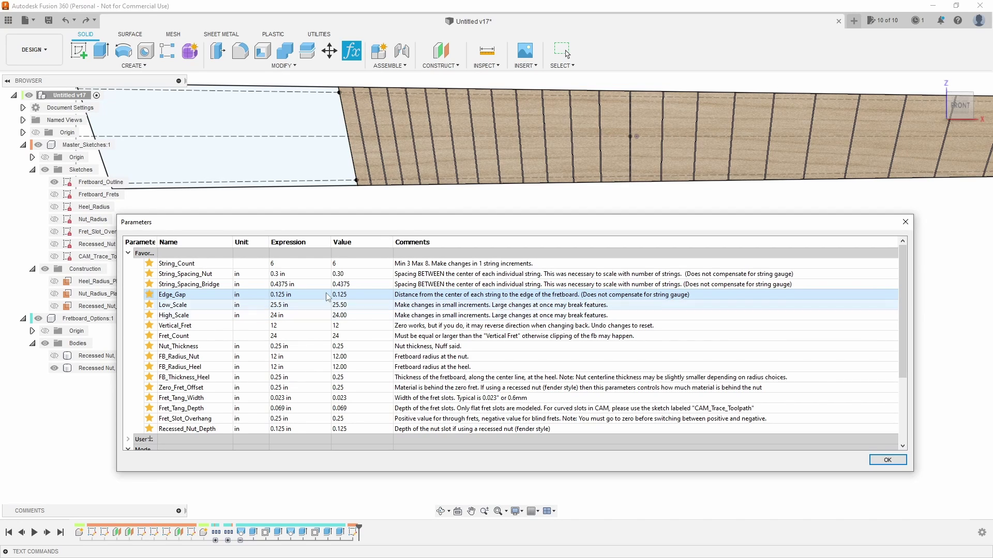
{"action": "scroll", "coordinate": [349, 155], "scroll_direction": "down", "scroll_amount": 4}
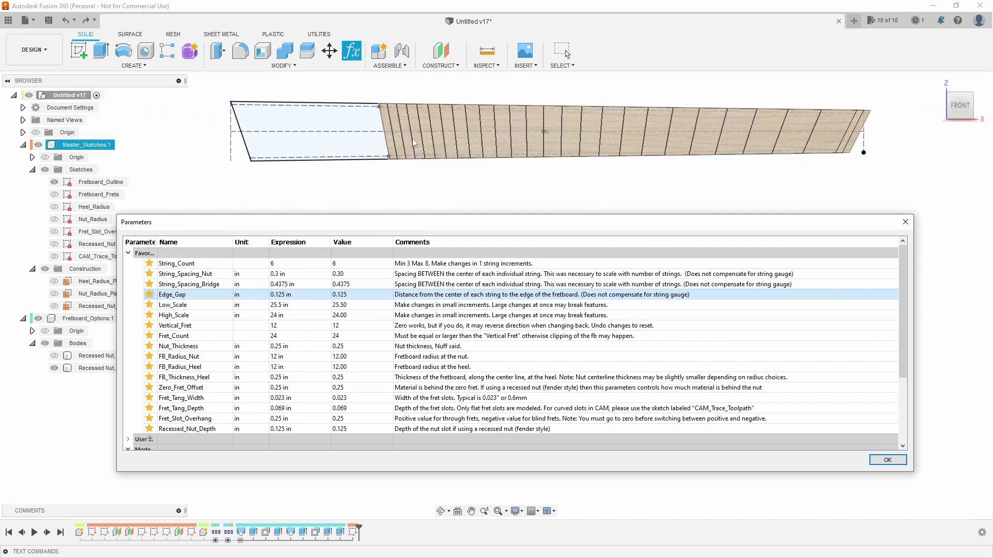
{"action": "double_click", "coordinate": [292, 306]}
{"action": "type", "text": "27"}
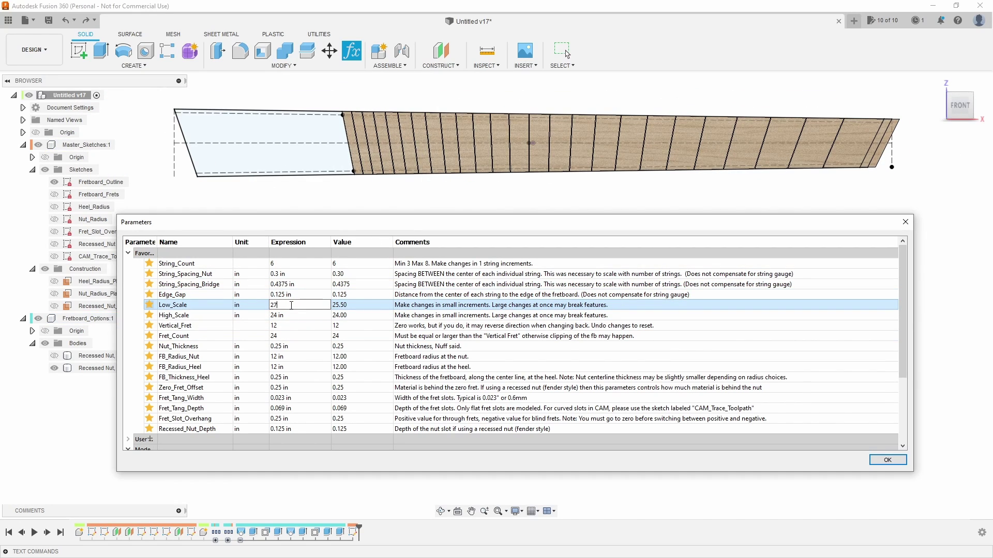
{"action": "key", "text": "Return"}
{"action": "double_click", "coordinate": [284, 317]}
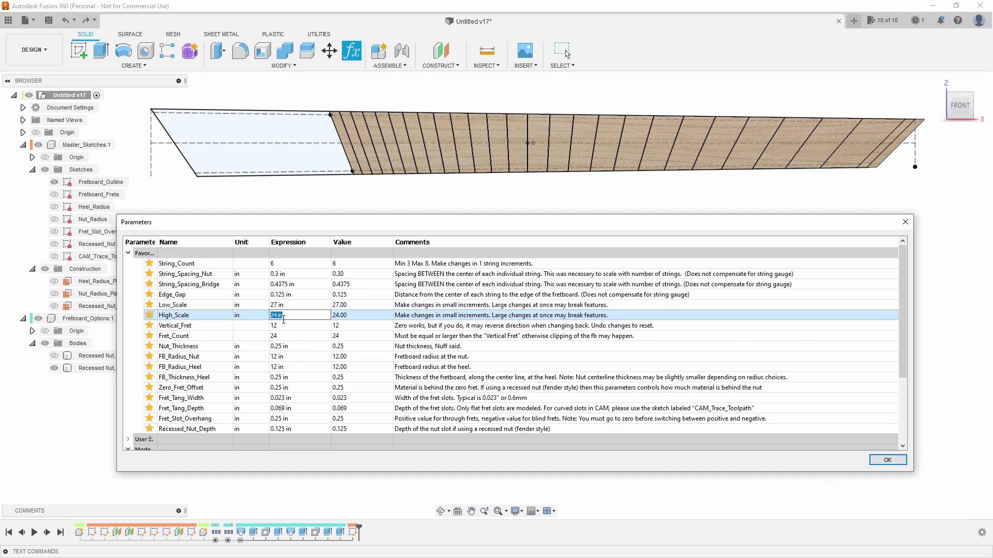
{"action": "type", "text": "26"}
{"action": "key", "text": "Return"}
{"action": "double_click", "coordinate": [284, 305]}
{"action": "type", "text": "26"}
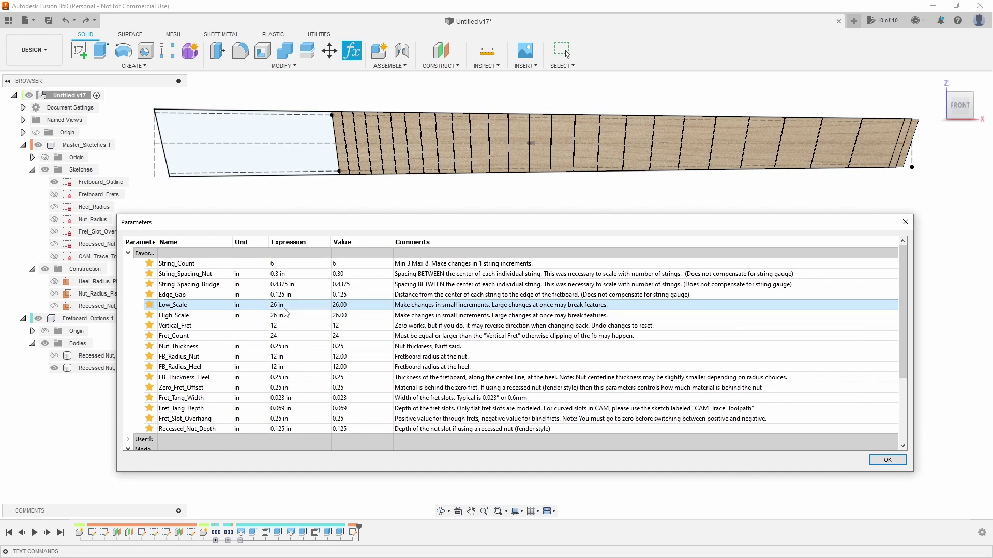
{"action": "key", "text": "Return"}
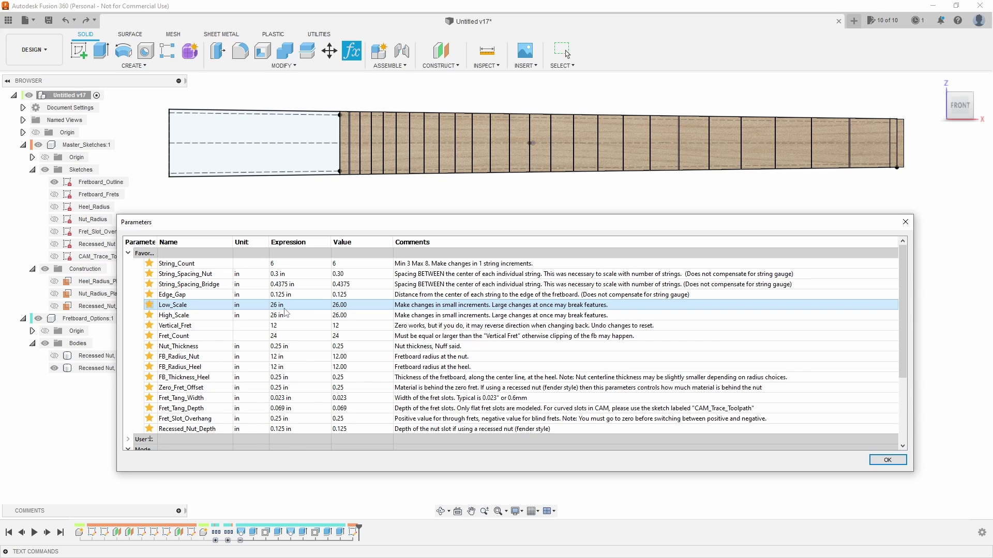
{"action": "double_click", "coordinate": [285, 307]}
{"action": "type", "text": "25.5"}
{"action": "double_click", "coordinate": [285, 315]}
{"action": "type", "text": "24"}
{"action": "key", "text": "Return"}
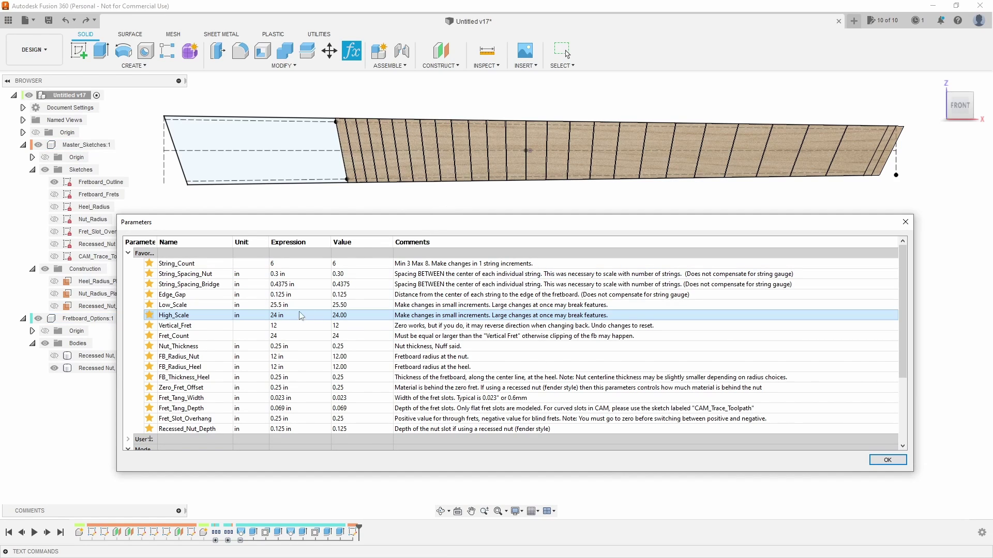
- Try Vertical_Fret values 7, 3, 1 and 0 in the Parameters table
{"action": "left_click", "coordinate": [282, 325]}
{"action": "type", "text": "7"}
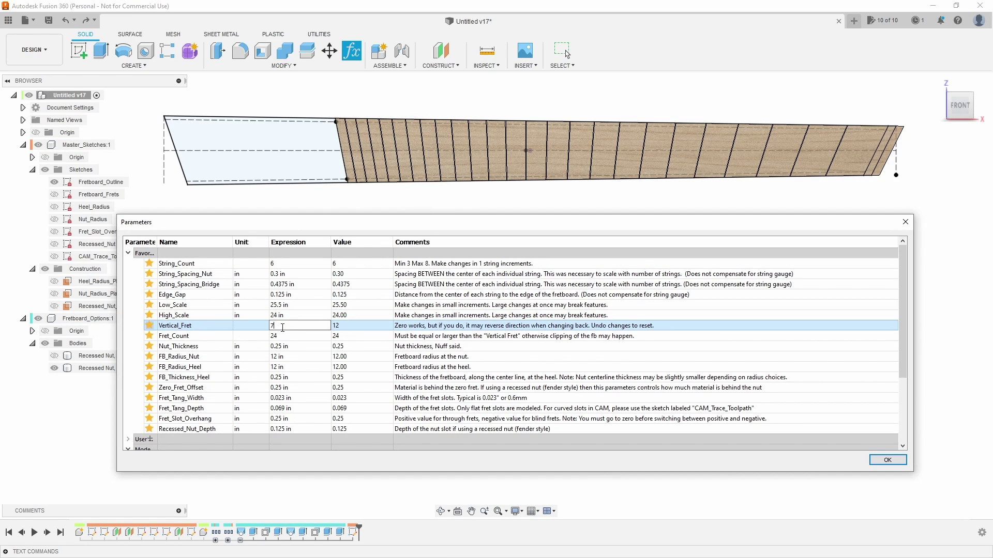
{"action": "key", "text": "Return"}
{"action": "left_click", "coordinate": [282, 326]}
{"action": "type", "text": "3"}
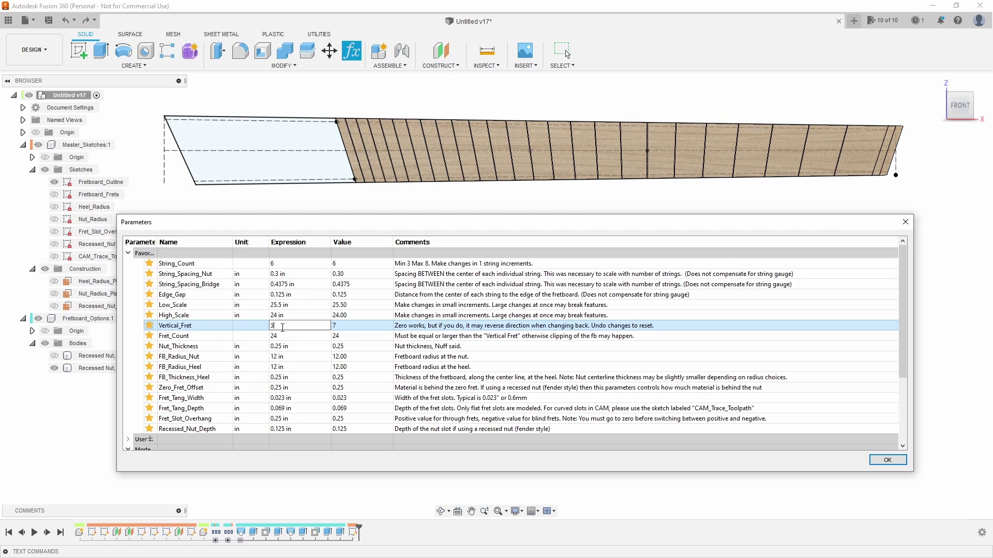
{"action": "key", "text": "Return"}
{"action": "left_click", "coordinate": [282, 326]}
{"action": "type", "text": "1"}
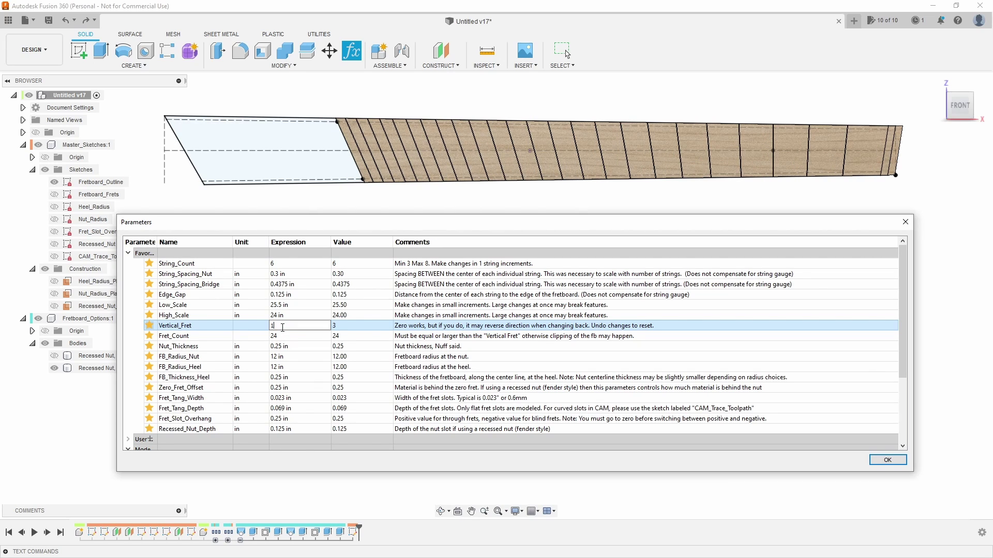
{"action": "key", "text": "Return"}
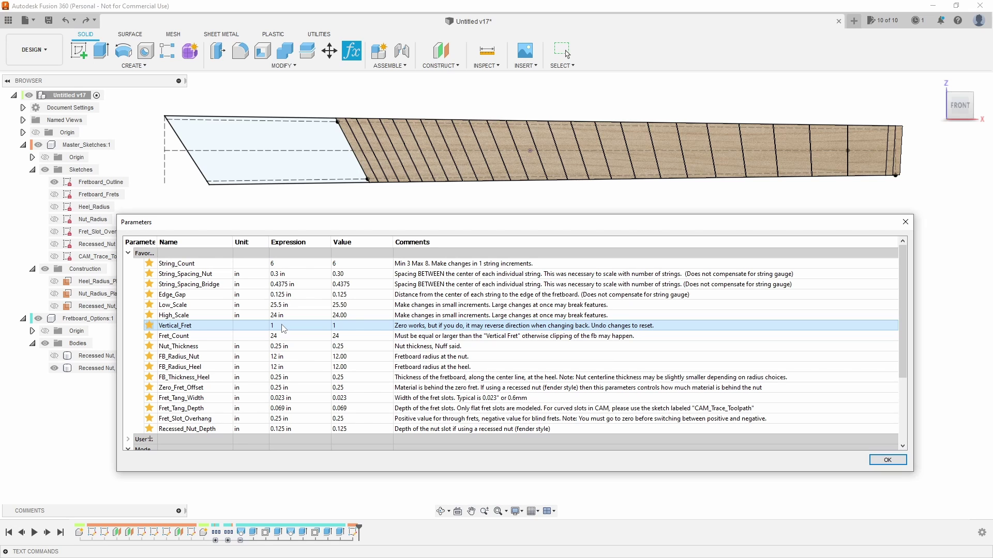
{"action": "double_click", "coordinate": [283, 326]}
{"action": "type", "text": "0"}
{"action": "key", "text": "Return"}
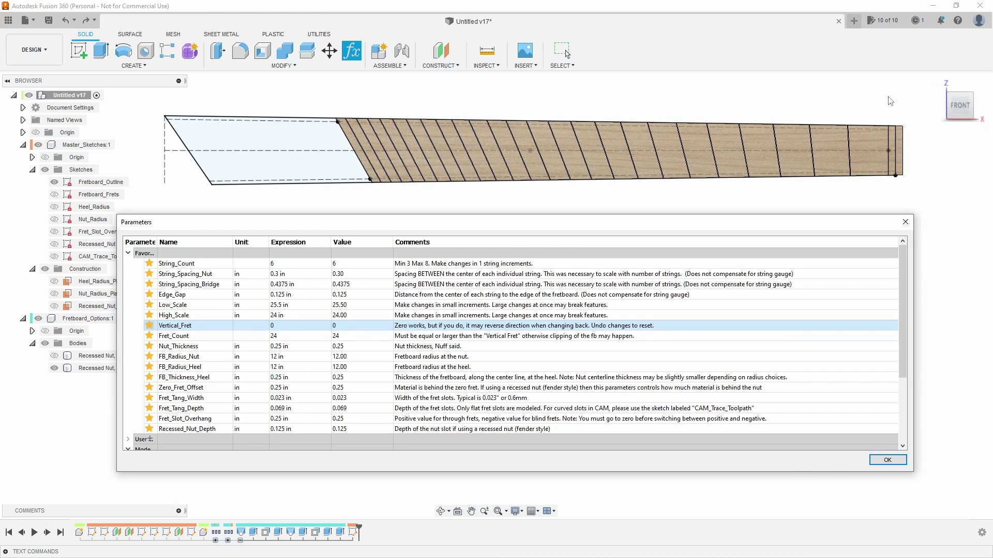
- Set Vertical_Fret to 7, reopen the Parameters table, and enter 7 again
{"action": "double_click", "coordinate": [291, 326]}
{"action": "type", "text": "7"}
{"action": "key", "text": "Return"}
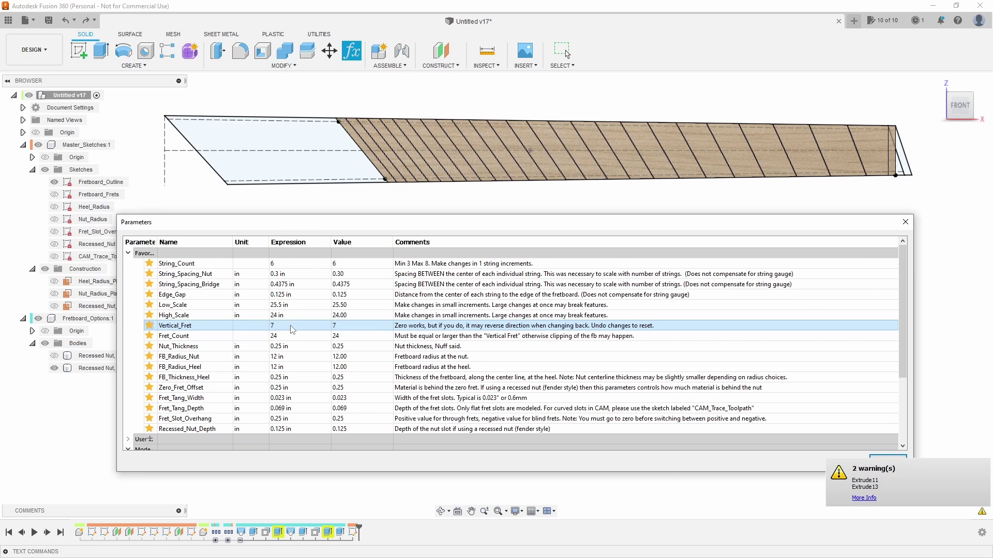
{"action": "left_click", "coordinate": [903, 227]}
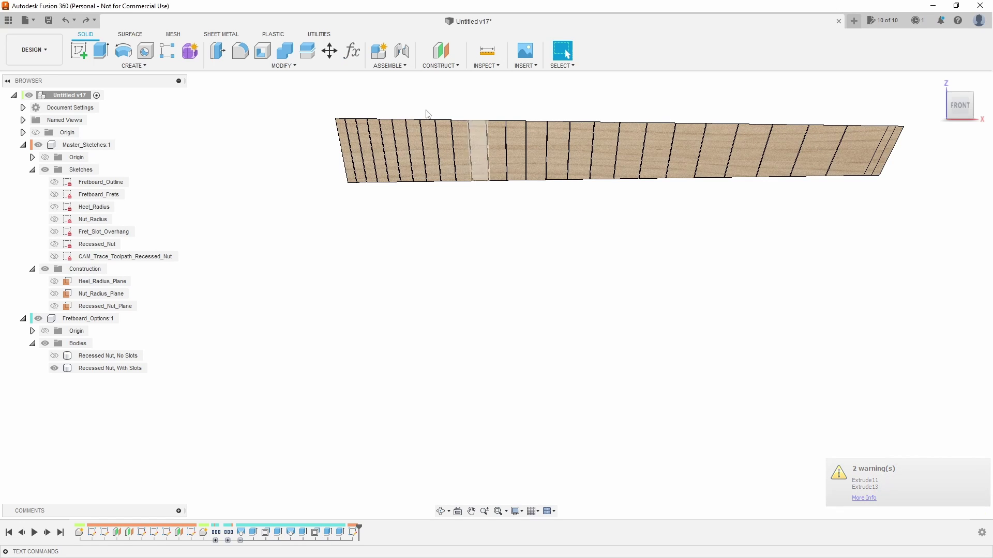
{"action": "left_click", "coordinate": [351, 51]}
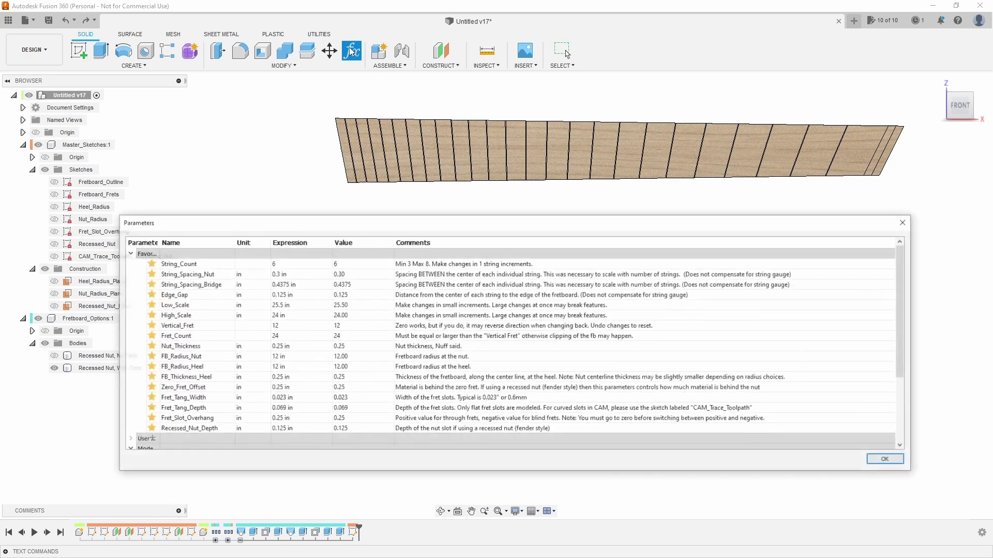
{"action": "double_click", "coordinate": [293, 325]}
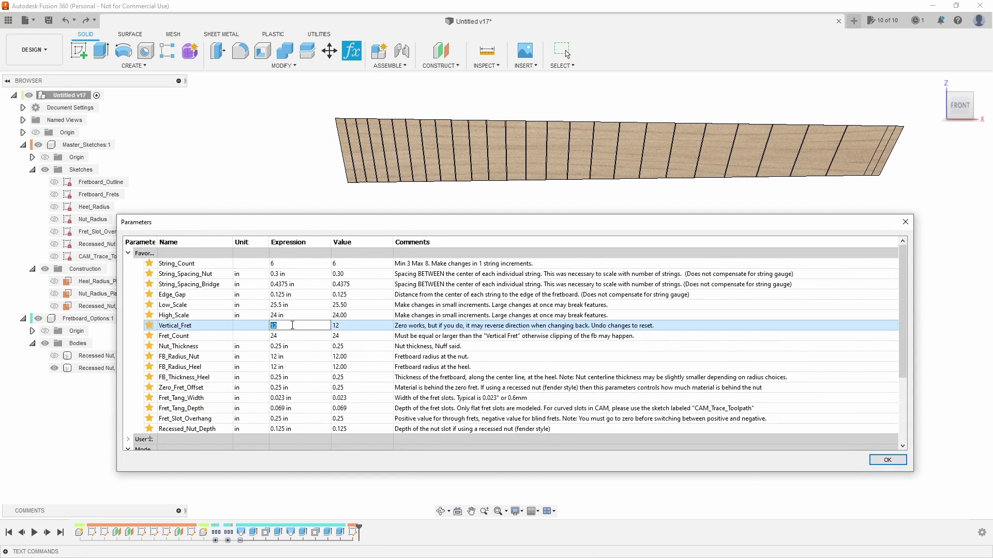
{"action": "type", "text": "7"}
{"action": "key", "text": "Return"}
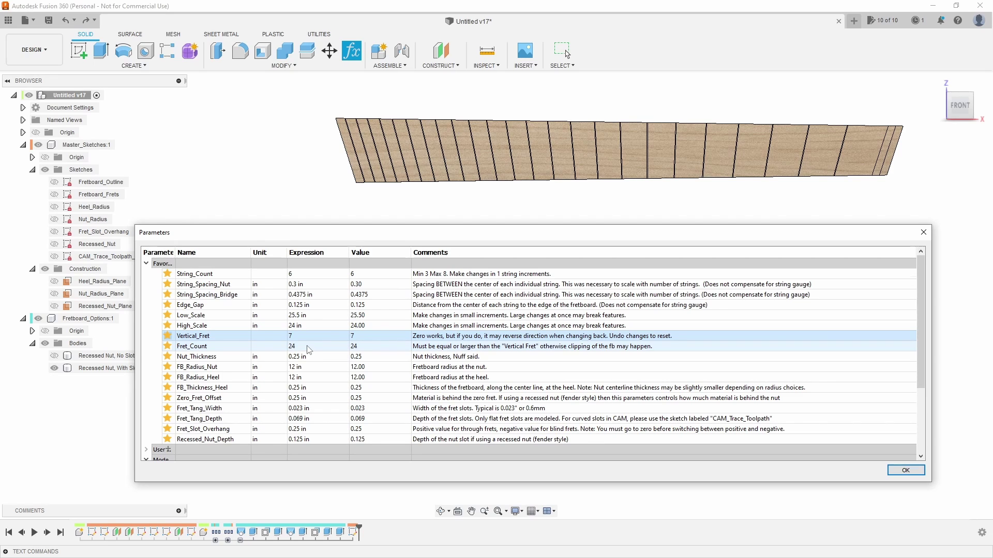
- Try Fret_Count values 22, 18, 8 and 24, then settle on 22 frets
{"action": "left_click", "coordinate": [308, 347]}
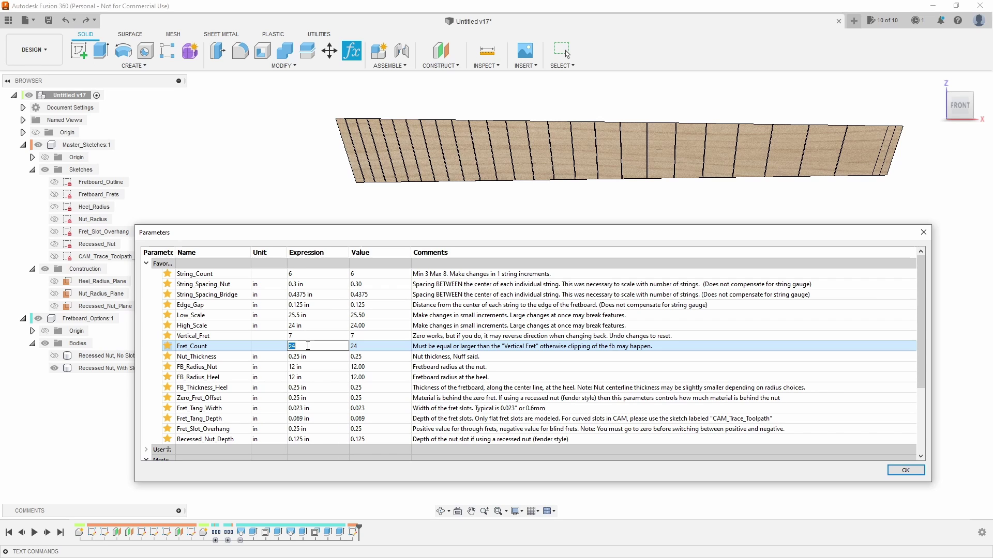
{"action": "key", "text": "Return"}
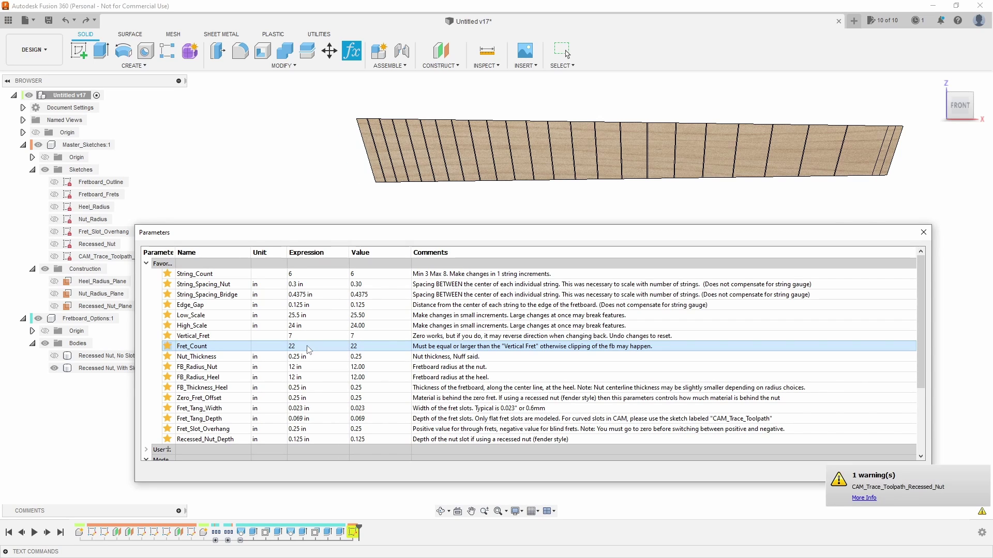
{"action": "double_click", "coordinate": [309, 347]}
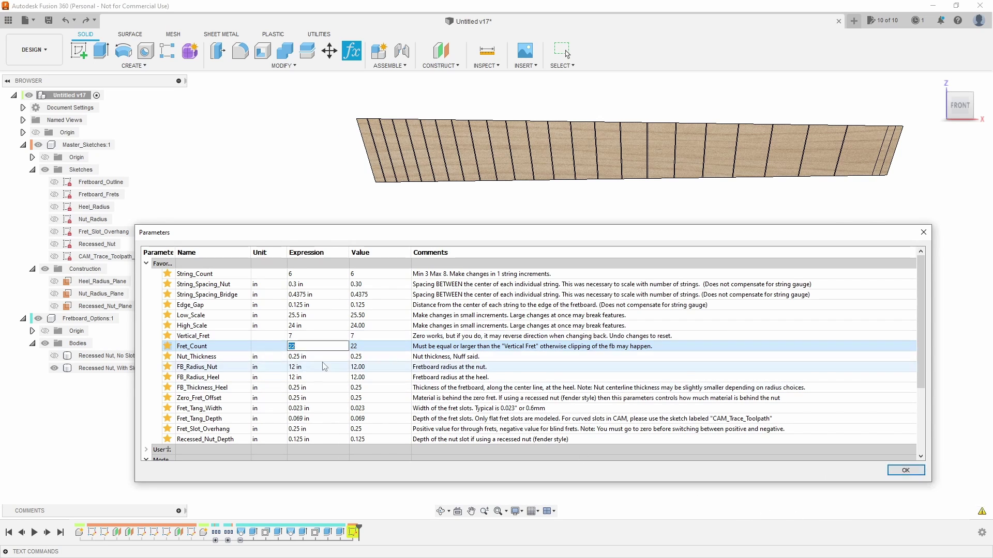
{"action": "left_click_drag", "start_coordinate": [321, 346], "coordinate": [261, 345]}
{"action": "key", "text": "Return"}
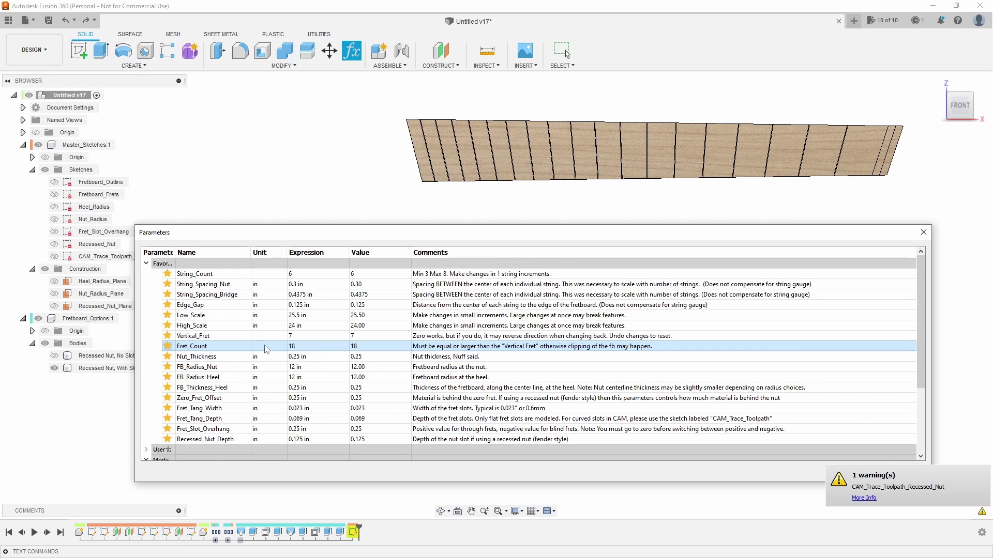
{"action": "double_click", "coordinate": [301, 347]}
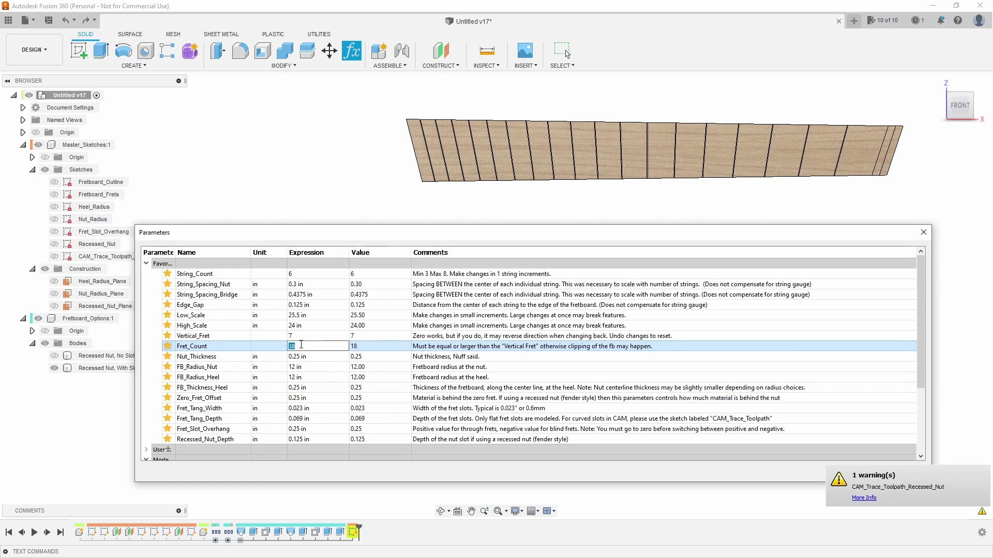
{"action": "type", "text": "8"}
{"action": "key", "text": "Return"}
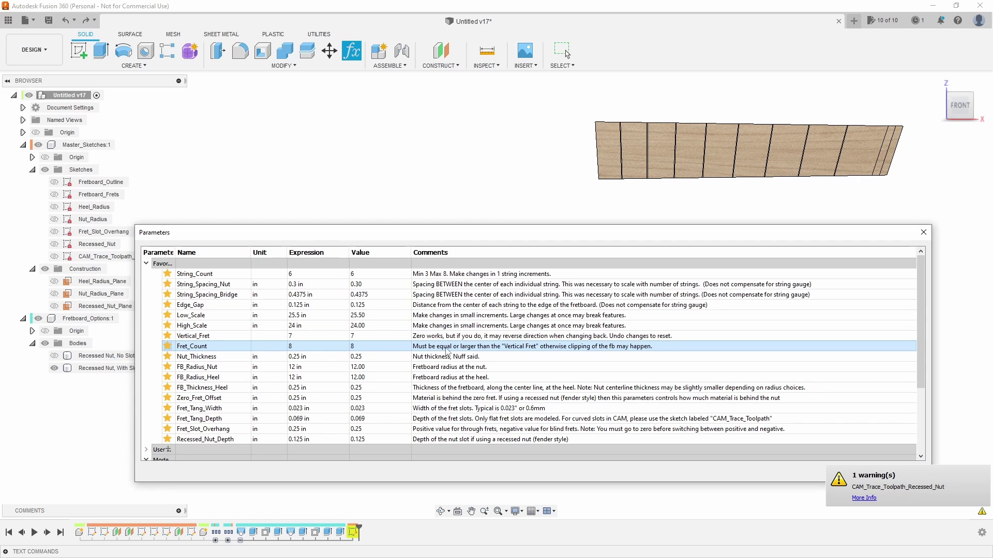
{"action": "left_click", "coordinate": [331, 346]}
{"action": "key", "text": "Return"}
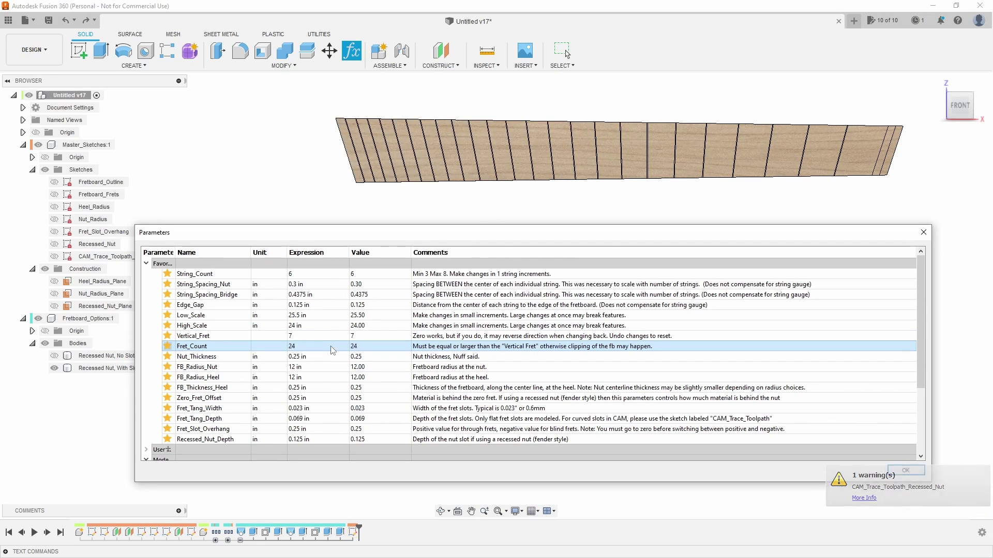
{"action": "type", "text": "22"}
{"action": "key", "text": "Return"}
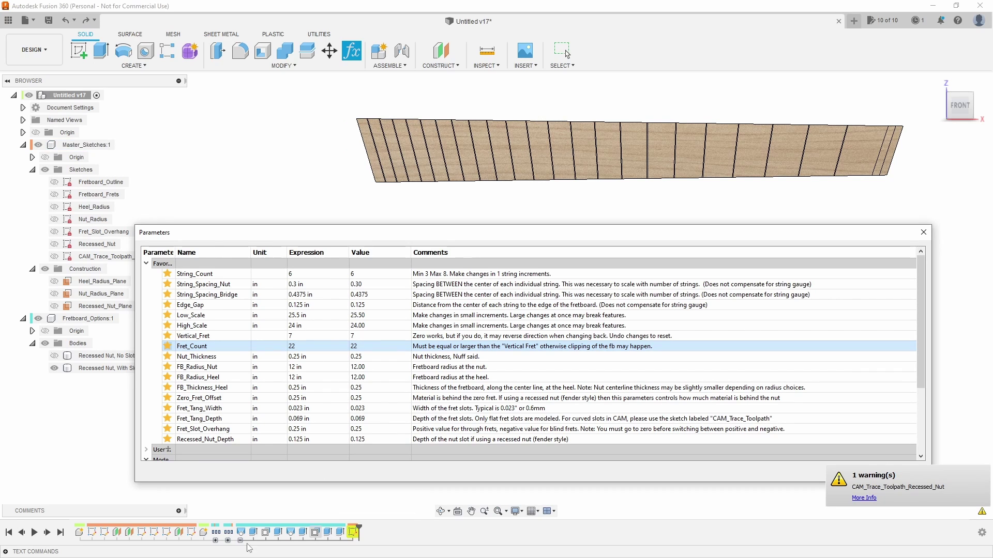
{"action": "left_click", "coordinate": [228, 540]}
{"action": "left_click", "coordinate": [216, 540]}
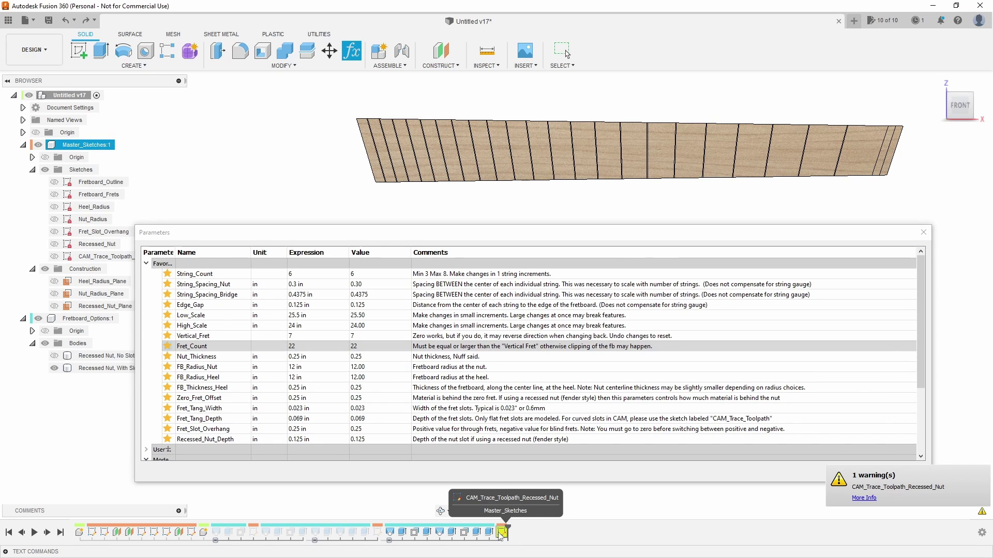
{"action": "left_click", "coordinate": [923, 232]}
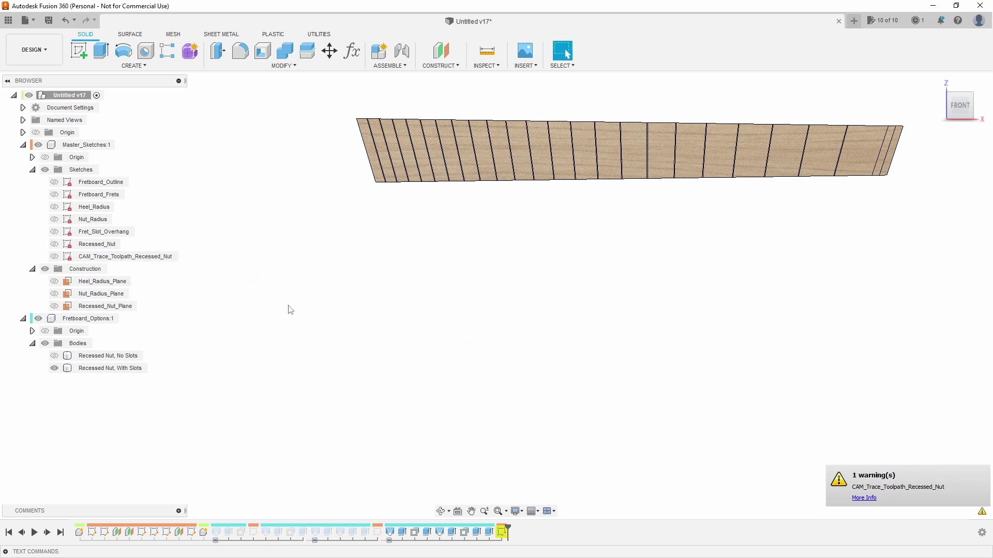
{"action": "left_click", "coordinate": [53, 257]}
{"action": "mouse_move", "coordinate": [465, 331]}
{"action": "middle_mouse_down", "text": "shift"}
{"action": "mouse_move", "coordinate": [395, 244]}
{"action": "mouse_move", "coordinate": [413, 207]}
{"action": "middle_mouse_up", "text": "shift"}
{"action": "scroll", "coordinate": [436, 128], "scroll_direction": "down", "scroll_amount": 2}
{"action": "scroll", "coordinate": [429, 124], "scroll_direction": "up", "scroll_amount": 6}
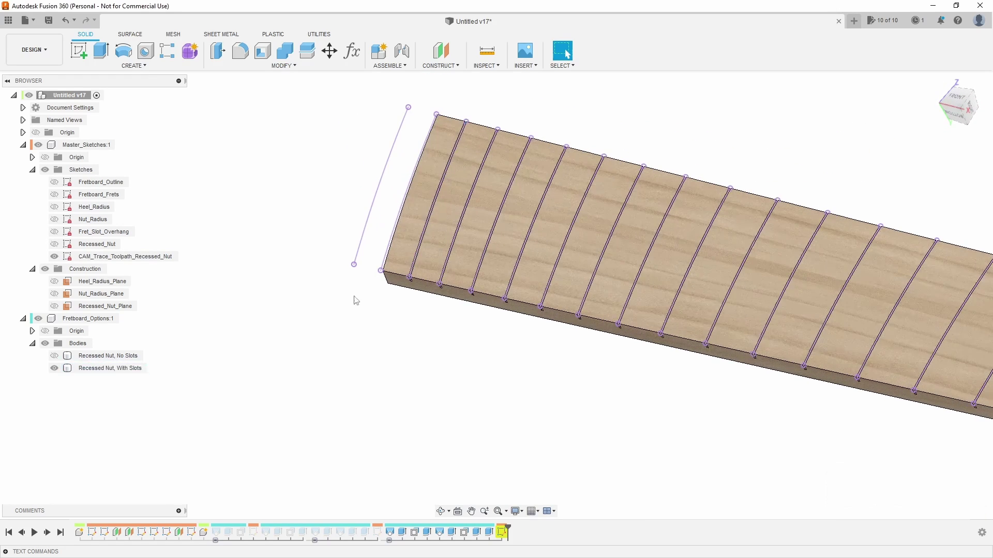
{"action": "mouse_move", "coordinate": [353, 306]}
{"action": "middle_mouse_down", "text": "shift"}
{"action": "mouse_move", "coordinate": [368, 256]}
{"action": "mouse_move", "coordinate": [381, 268]}
{"action": "mouse_move", "coordinate": [383, 259]}
{"action": "middle_mouse_up", "text": "shift"}
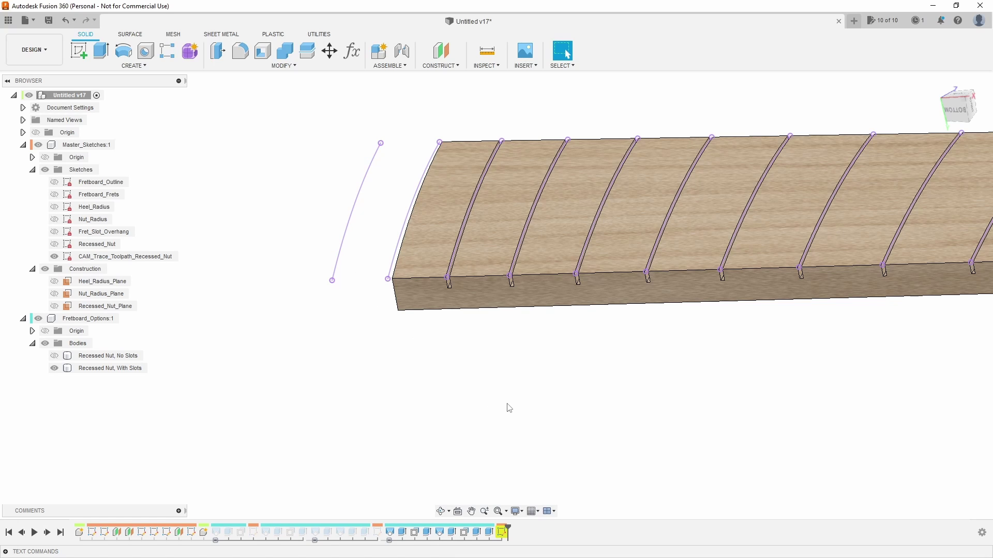
{"action": "middle_click_drag", "start_coordinate": [427, 352], "coordinate": [424, 352], "text": "shift"}
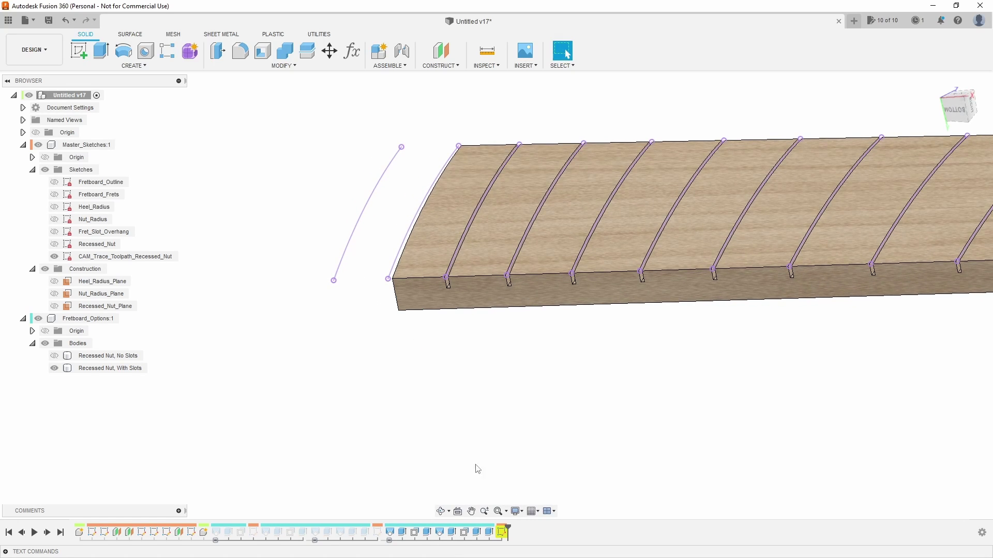
{"action": "right_click", "coordinate": [501, 531]}
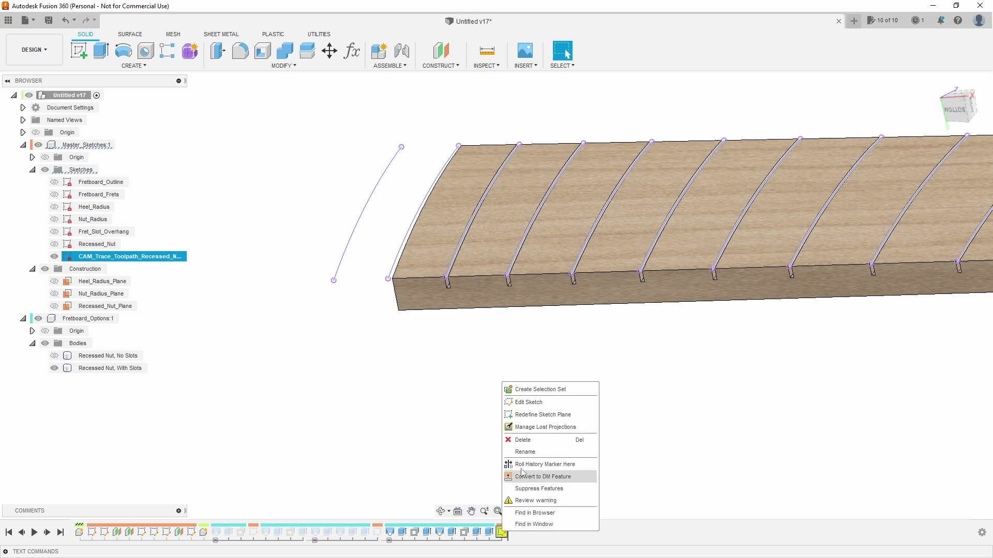
{"action": "left_click", "coordinate": [529, 402]}
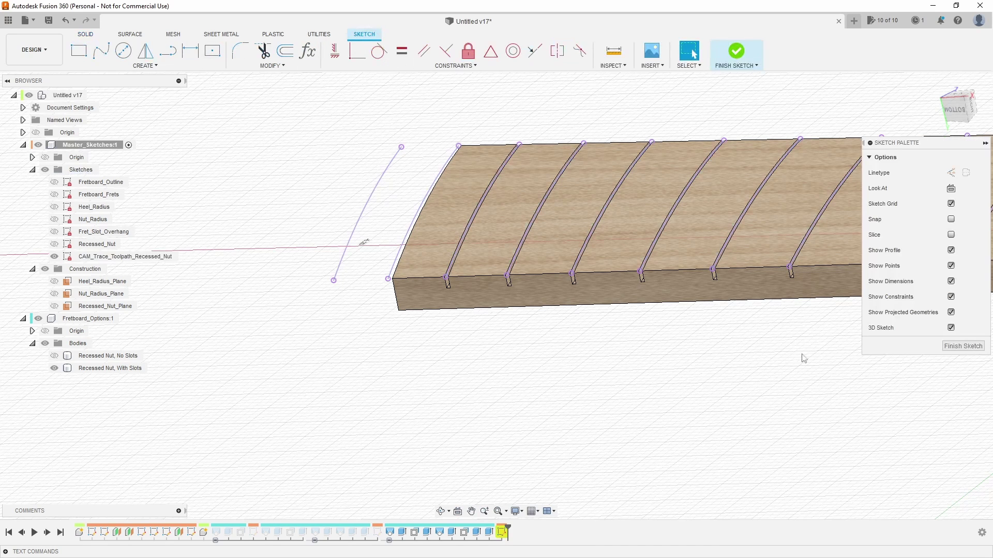
{"action": "left_click", "coordinate": [963, 346]}
{"action": "right_click", "coordinate": [502, 532]}
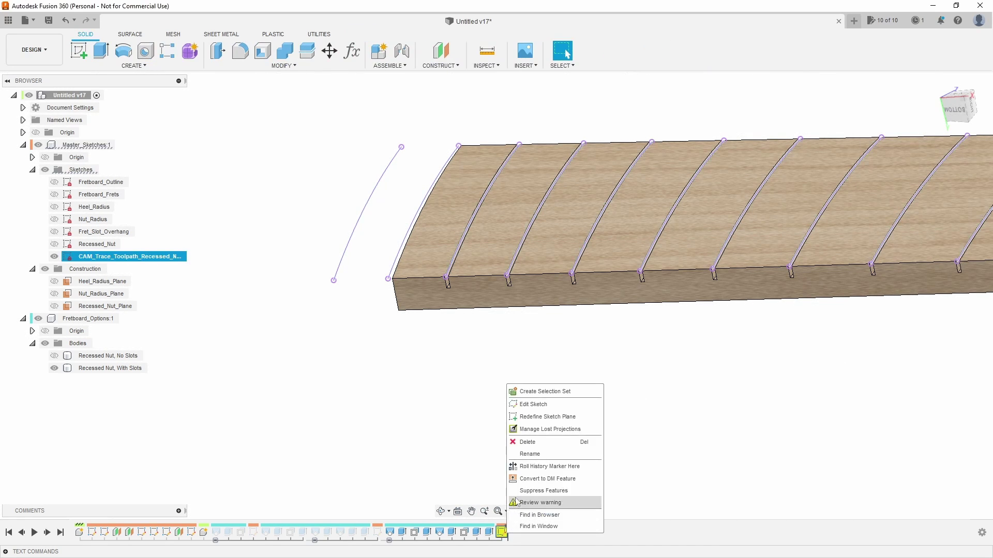
{"action": "left_click", "coordinate": [540, 430]}
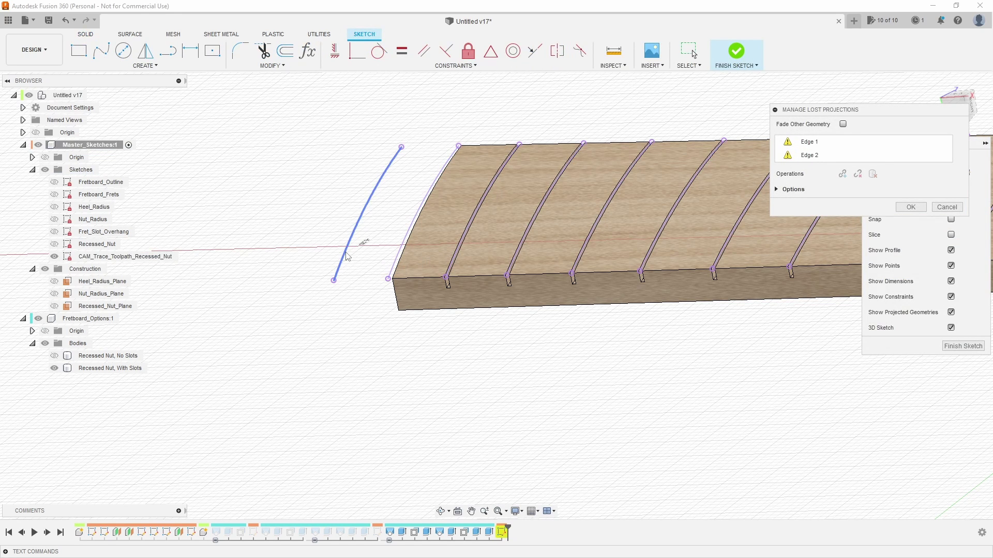
{"action": "left_click", "coordinate": [910, 206]}
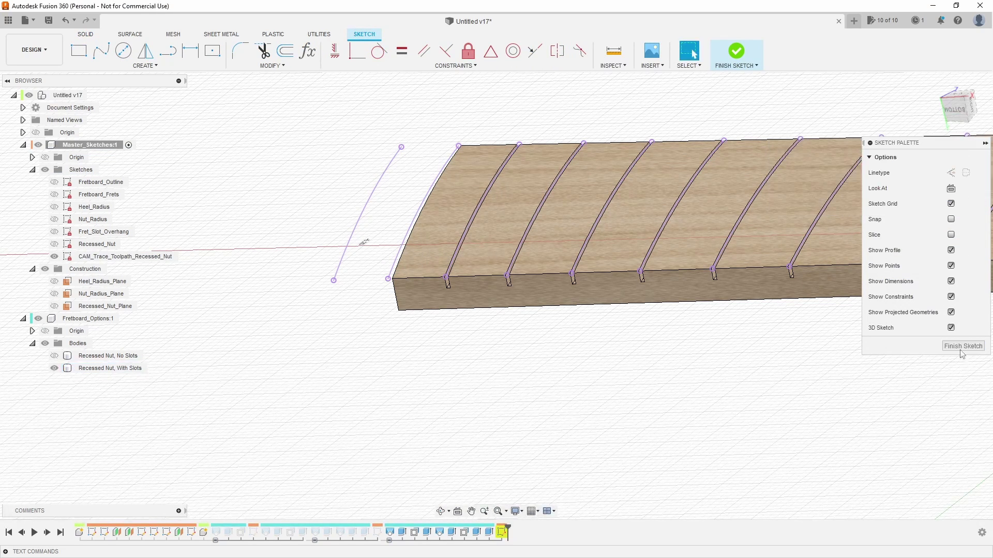
{"action": "left_click", "coordinate": [962, 346]}
{"action": "scroll", "coordinate": [491, 376], "scroll_direction": "down", "scroll_amount": 3}
- Open the parameters table and set Fret_Count to 24
{"action": "left_click", "coordinate": [352, 50]}
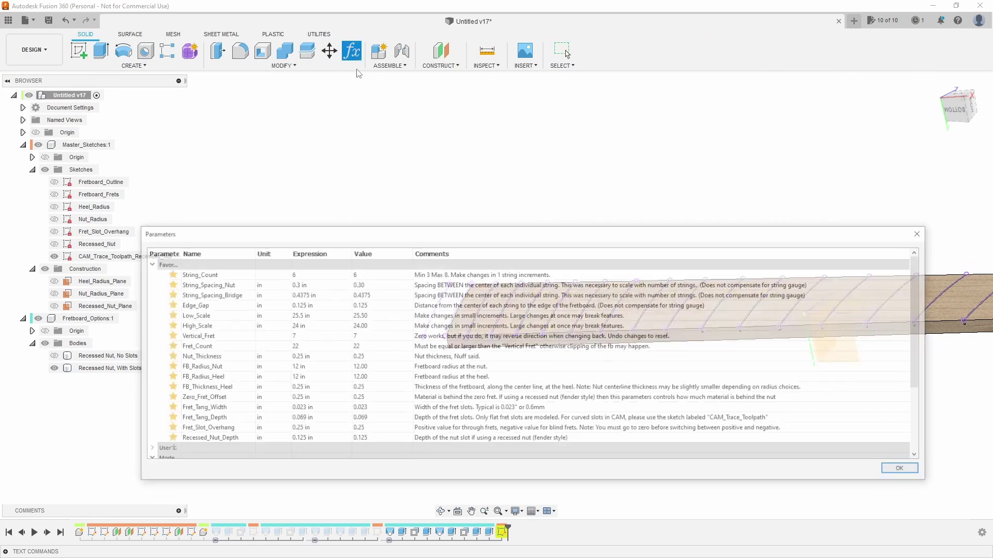
{"action": "left_click", "coordinate": [312, 346]}
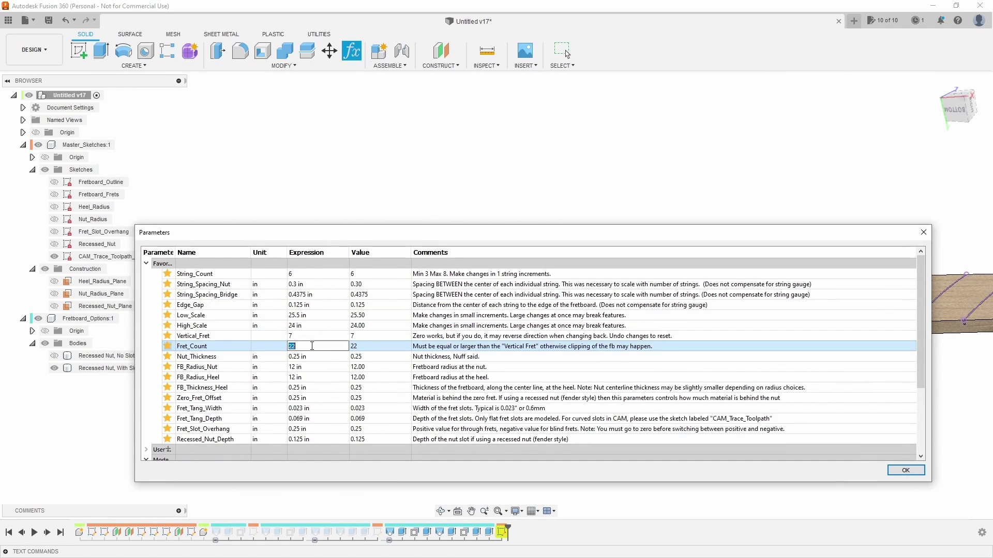
{"action": "key", "text": "Return"}
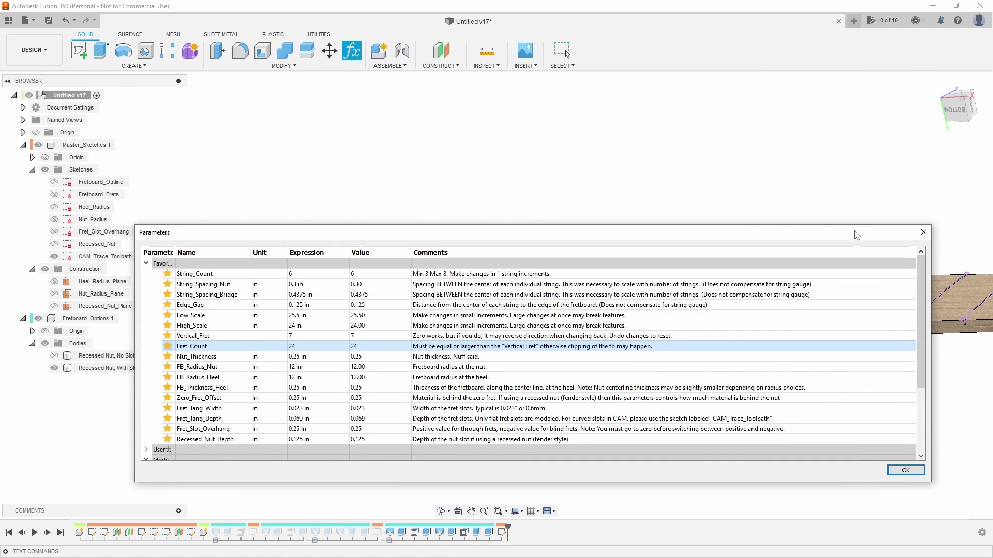
- Move the parameters table aside and view the 24-fret board from the front
{"action": "left_click_drag", "start_coordinate": [911, 240], "coordinate": [920, 286]}
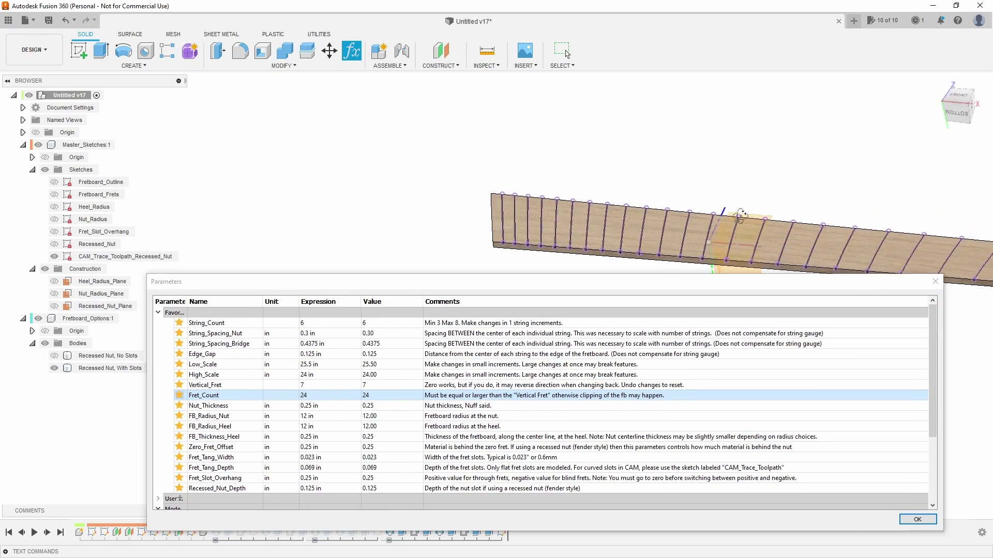
{"action": "left_click", "coordinate": [955, 114]}
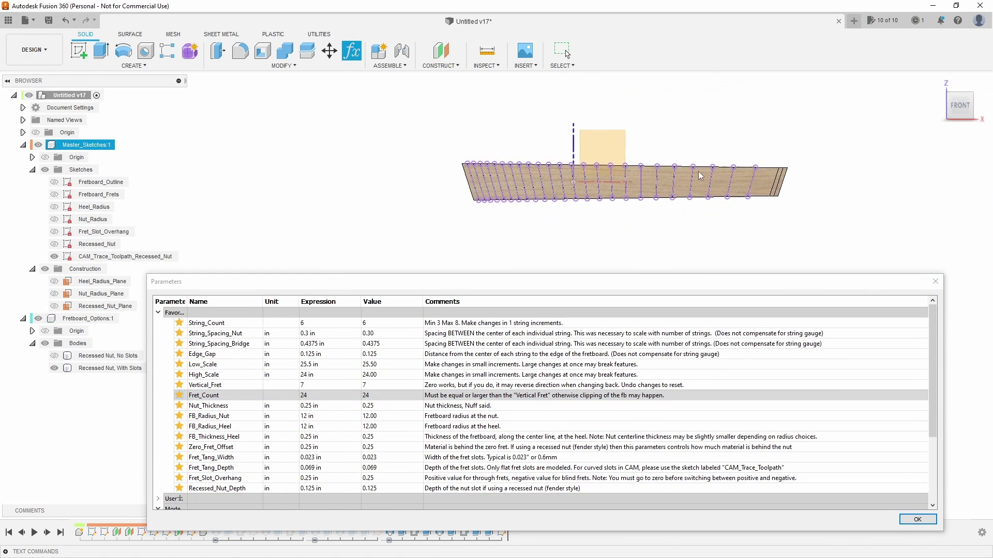
{"action": "left_click", "coordinate": [430, 240]}
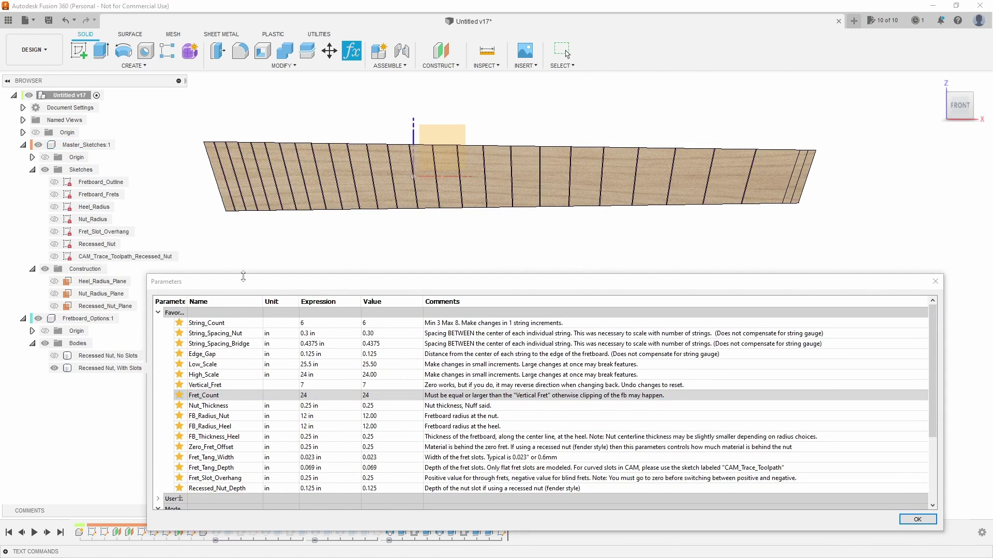
{"action": "left_click_drag", "start_coordinate": [296, 286], "coordinate": [296, 249]}
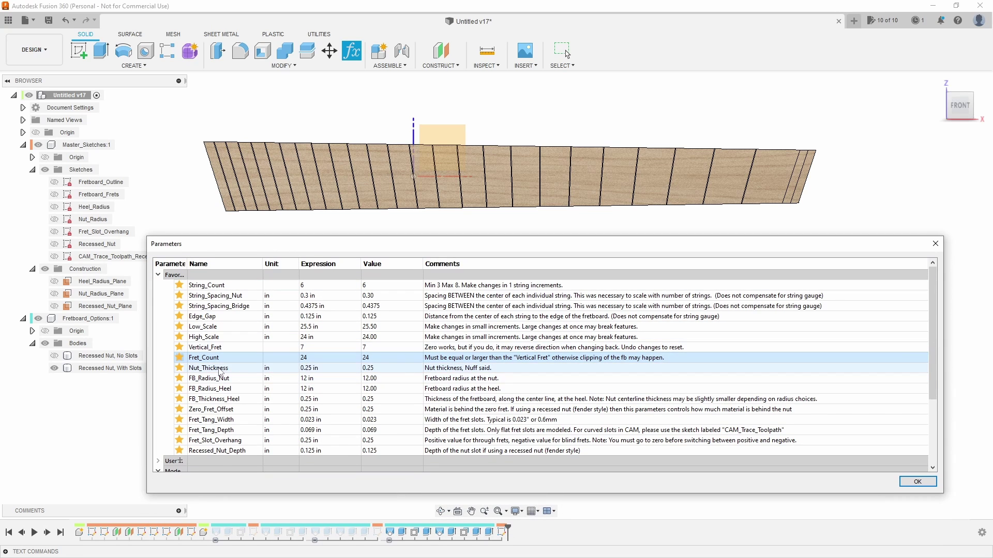
{"action": "scroll", "coordinate": [847, 180], "scroll_direction": "up", "scroll_amount": 2}
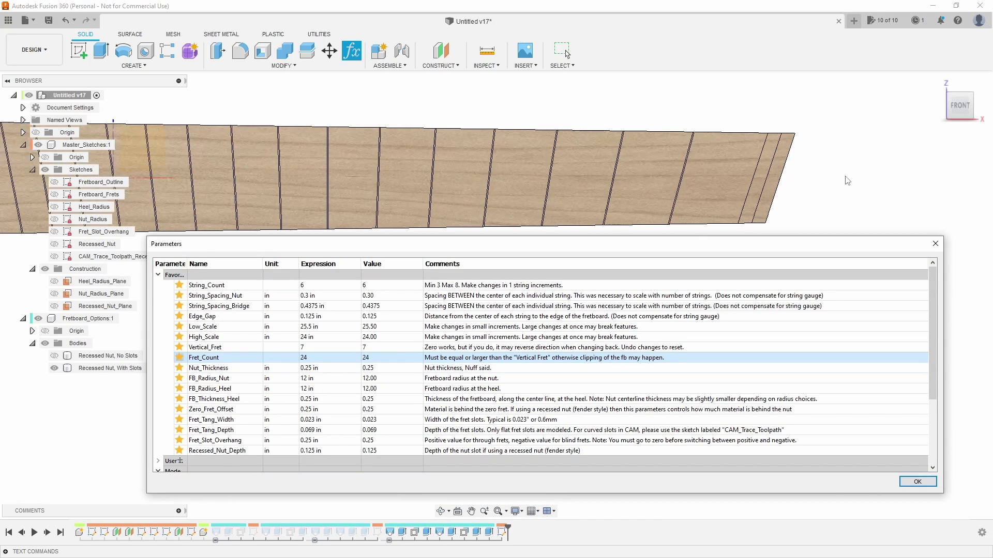
{"action": "scroll", "coordinate": [807, 181], "scroll_direction": "up", "scroll_amount": 1}
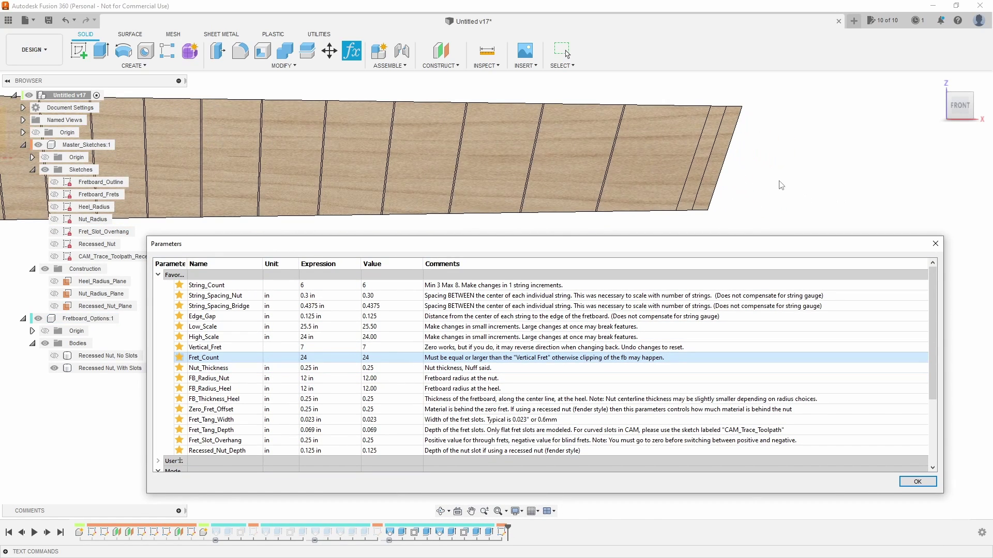
{"action": "left_click", "coordinate": [325, 359]}
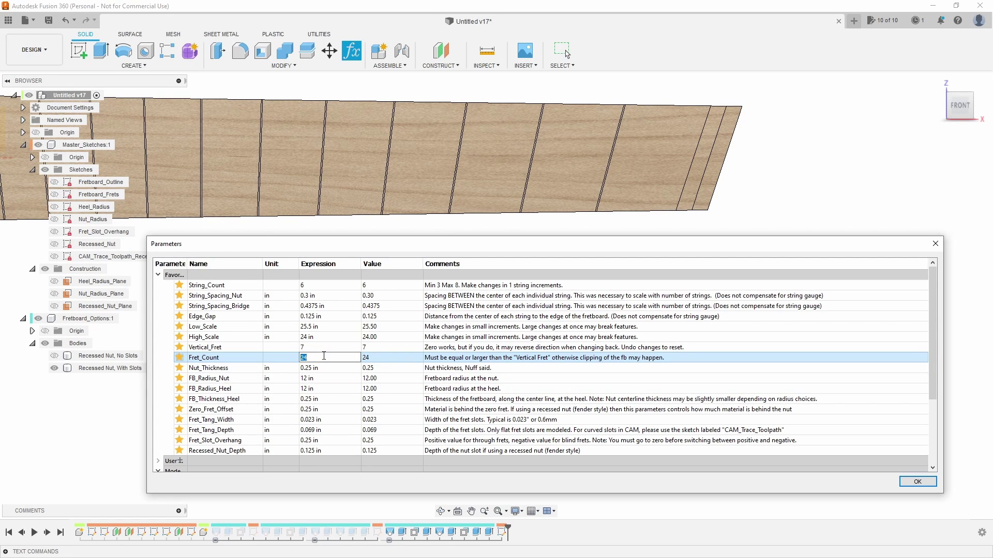
- Try Nut_Thickness at 0.5 in, restore it to 0.125 in, and close the parameters table
{"action": "left_click", "coordinate": [325, 368]}
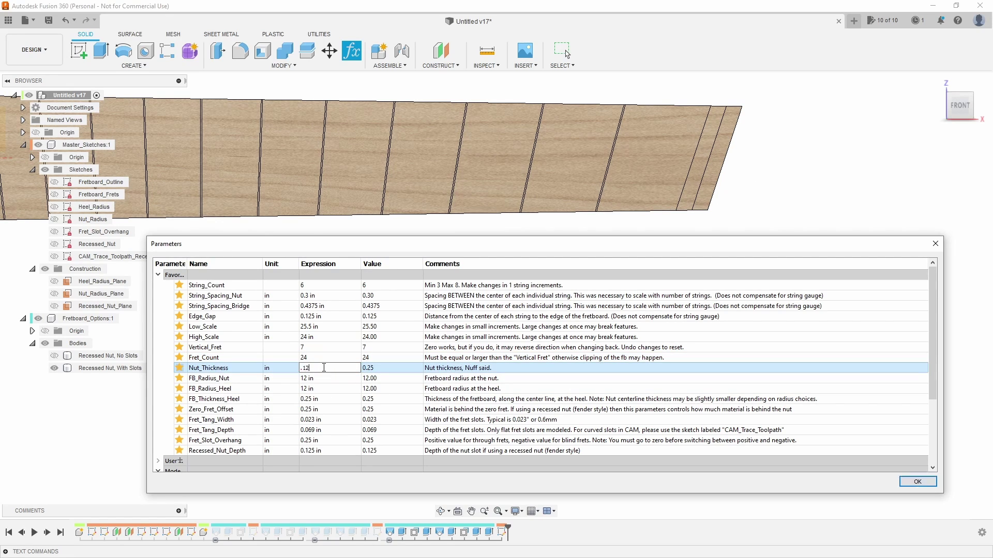
{"action": "key", "text": "Return"}
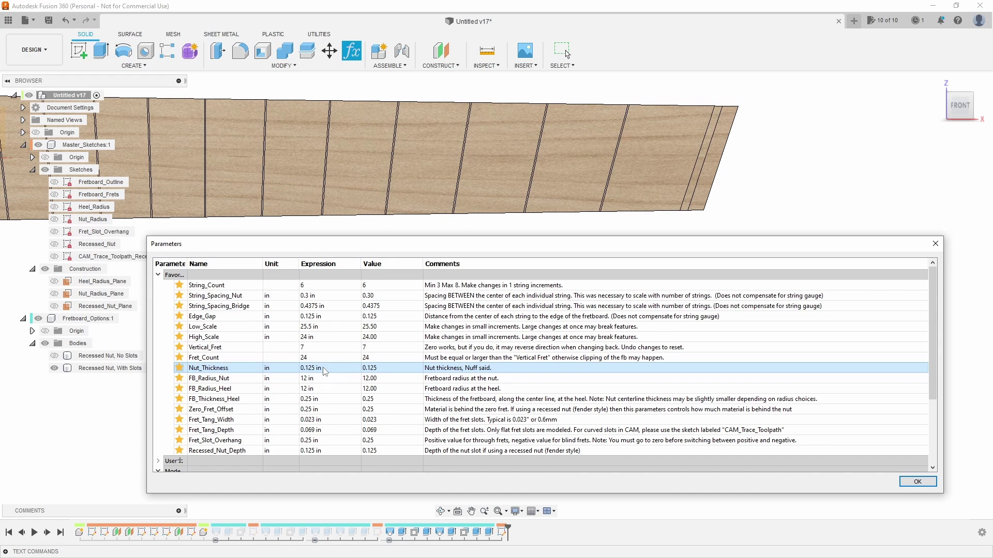
{"action": "left_click", "coordinate": [324, 368]}
{"action": "type", "text": ".5"}
{"action": "key", "text": "Return"}
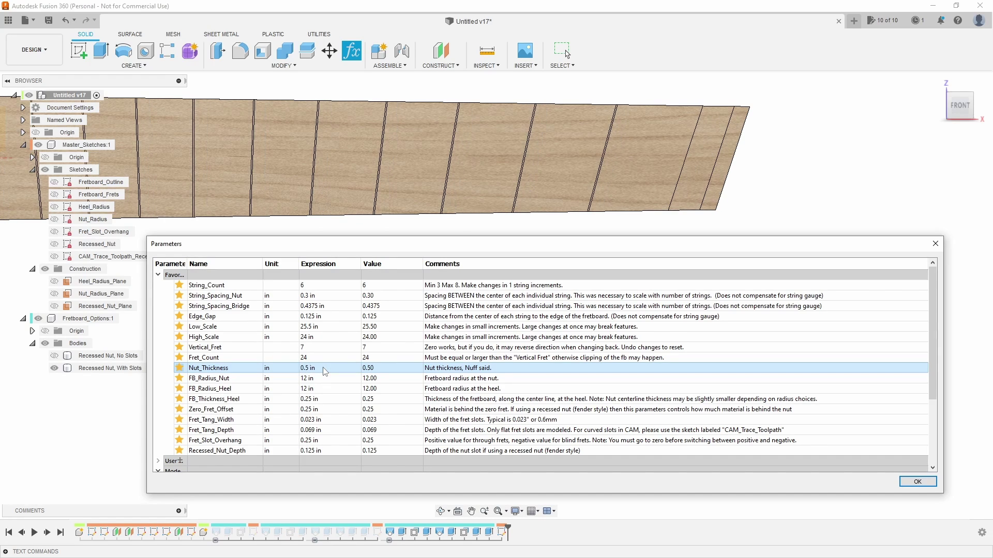
{"action": "left_click", "coordinate": [323, 367]}
{"action": "key", "text": "Return"}
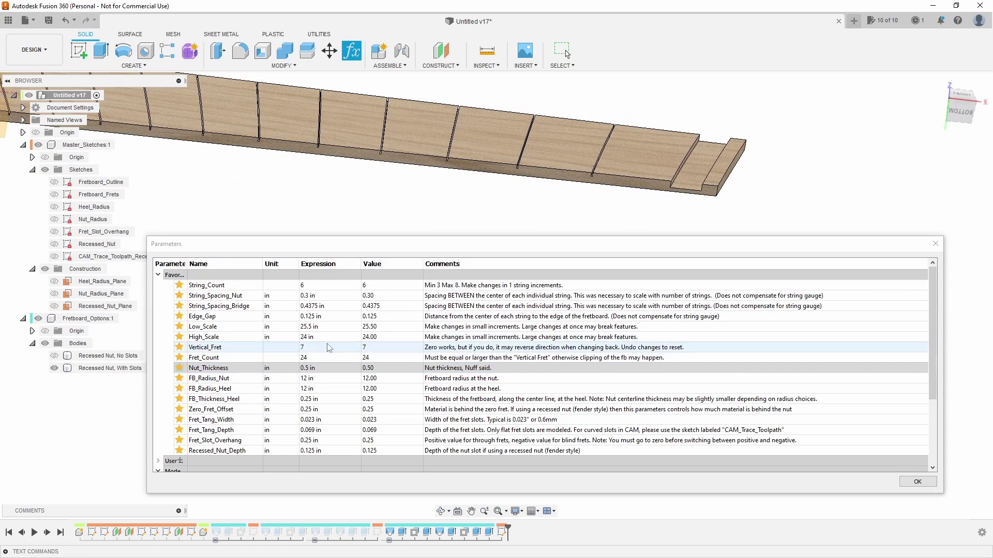
{"action": "left_click", "coordinate": [316, 368]}
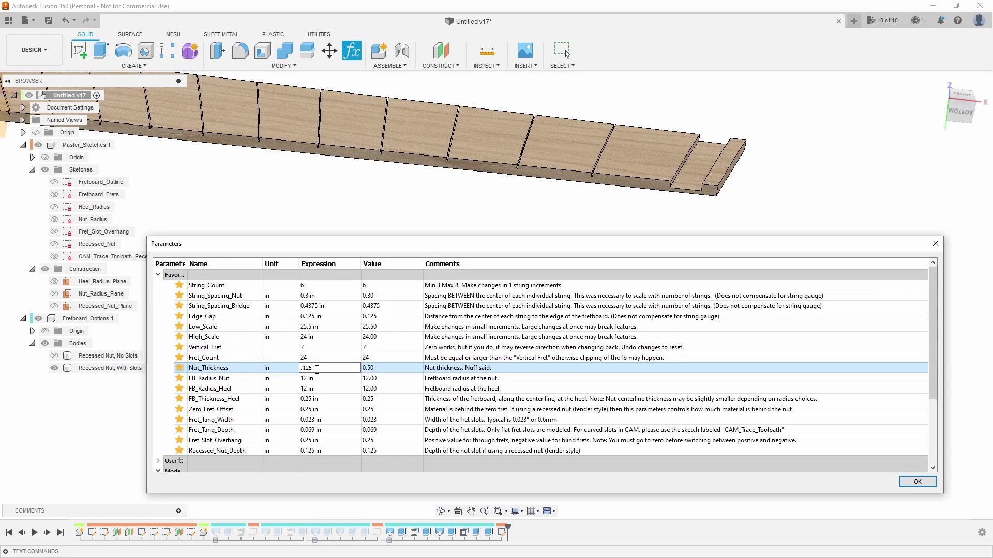
{"action": "key", "text": "Return"}
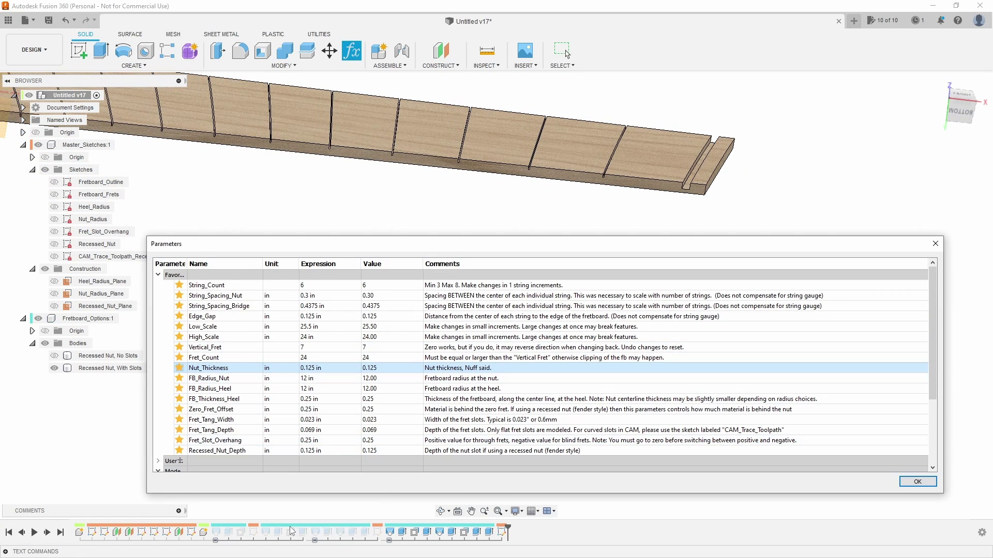
{"action": "left_click", "coordinate": [316, 532]}
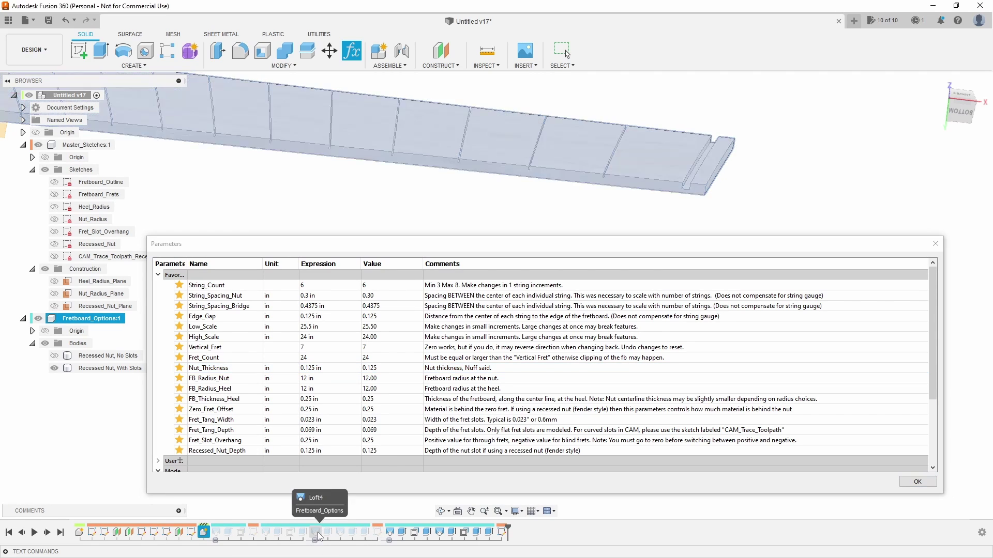
{"action": "left_click", "coordinate": [315, 540]}
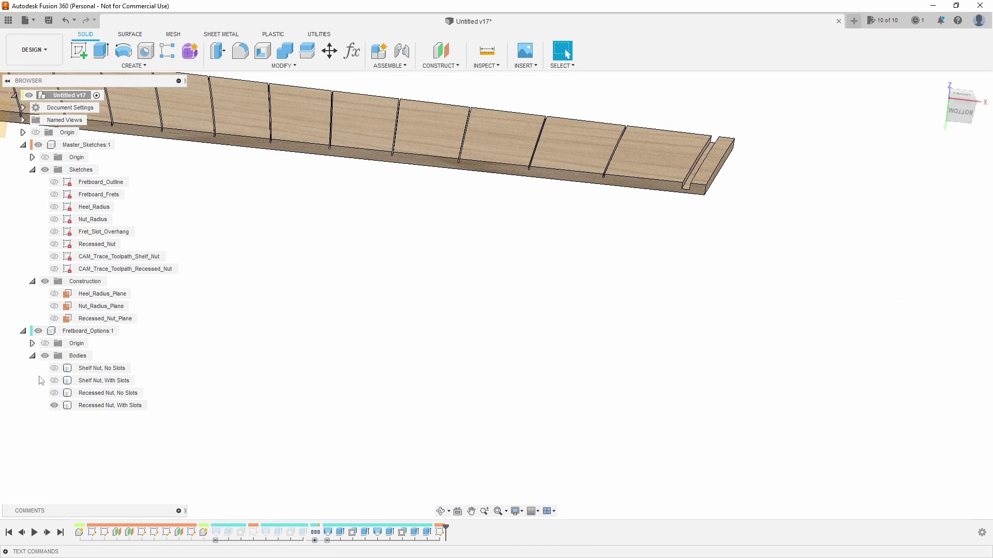
- Show the 'Shelf Nut, With Slots' body and orbit to inspect its underside
{"action": "left_click", "coordinate": [54, 380]}
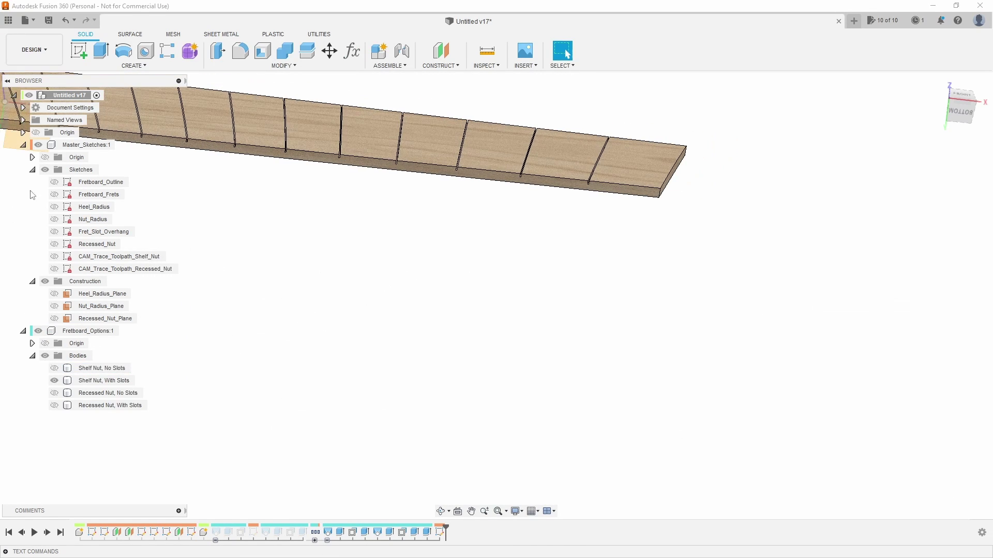
{"action": "left_click", "coordinate": [55, 182]}
{"action": "left_click", "coordinate": [54, 182]}
{"action": "scroll", "coordinate": [687, 144], "scroll_direction": "up", "scroll_amount": 5}
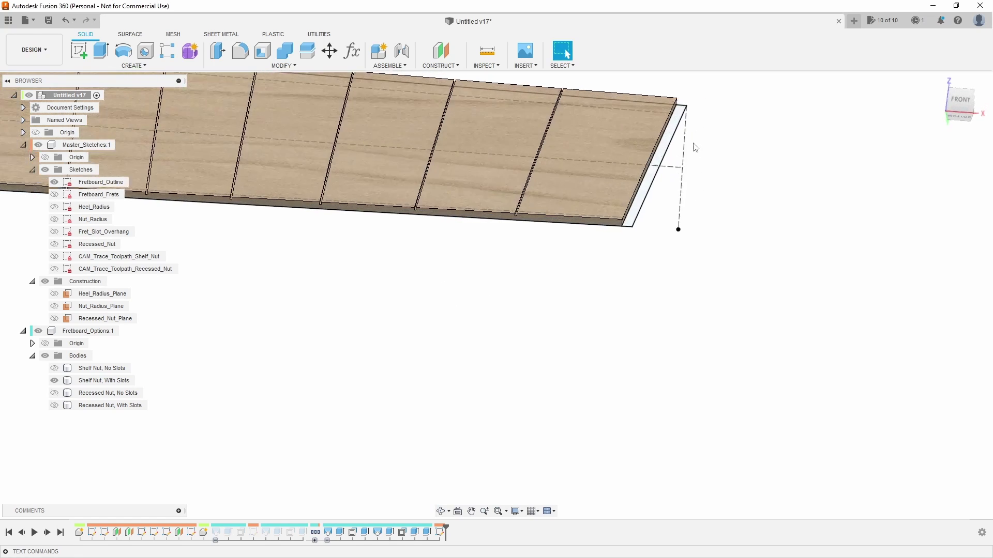
{"action": "left_click", "coordinate": [656, 129]}
{"action": "scroll", "coordinate": [622, 377], "scroll_direction": "down", "scroll_amount": 6}
{"action": "middle_click_drag", "start_coordinate": [616, 372], "coordinate": [606, 323], "text": "shift"}
{"action": "scroll", "coordinate": [594, 367], "scroll_direction": "up", "scroll_amount": 5}
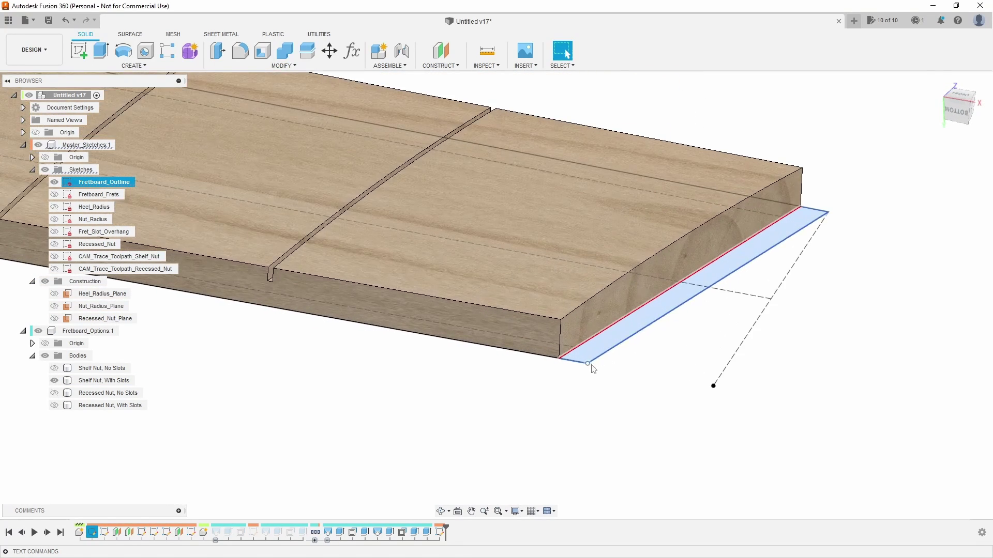
{"action": "scroll", "coordinate": [660, 413], "scroll_direction": "down", "scroll_amount": 8}
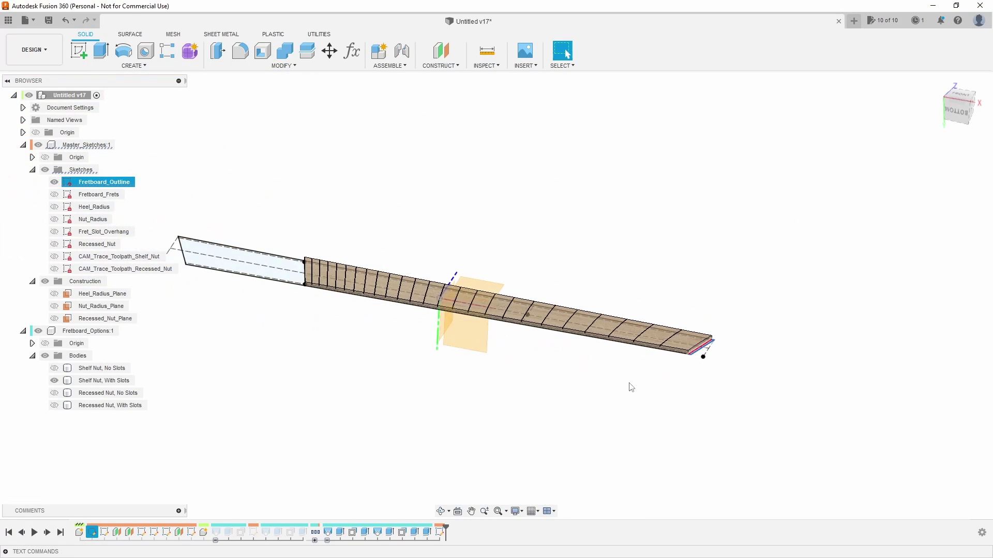
{"action": "left_click", "coordinate": [480, 376]}
- Hide the shelf-nut body and show the 'Recessed Nut, With Slots' fretboard instead
{"action": "left_click", "coordinate": [55, 380]}
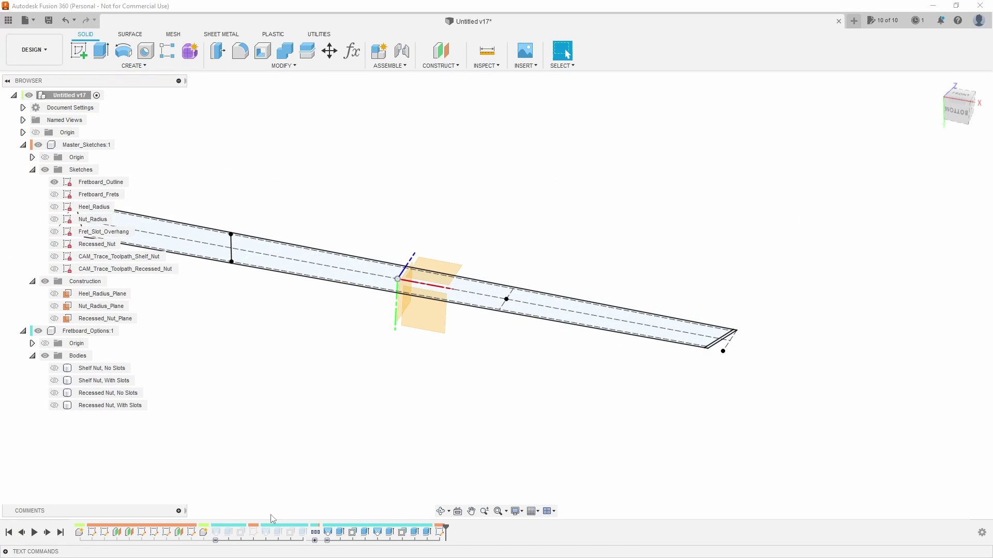
{"action": "left_click", "coordinate": [54, 406]}
{"action": "middle_click_drag", "start_coordinate": [279, 384], "coordinate": [351, 364], "text": "shift"}
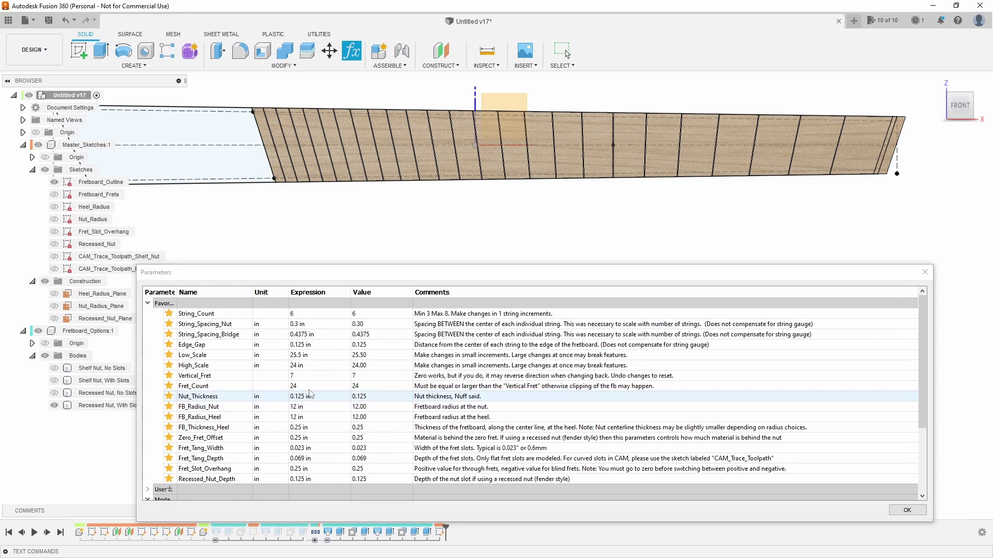
- Orbit the fretboard and view it end-on to check its current radius
{"action": "middle_click_drag", "start_coordinate": [318, 225], "coordinate": [624, 168], "text": "shift"}
{"action": "middle_click_drag", "start_coordinate": [711, 214], "coordinate": [718, 215], "text": "shift"}
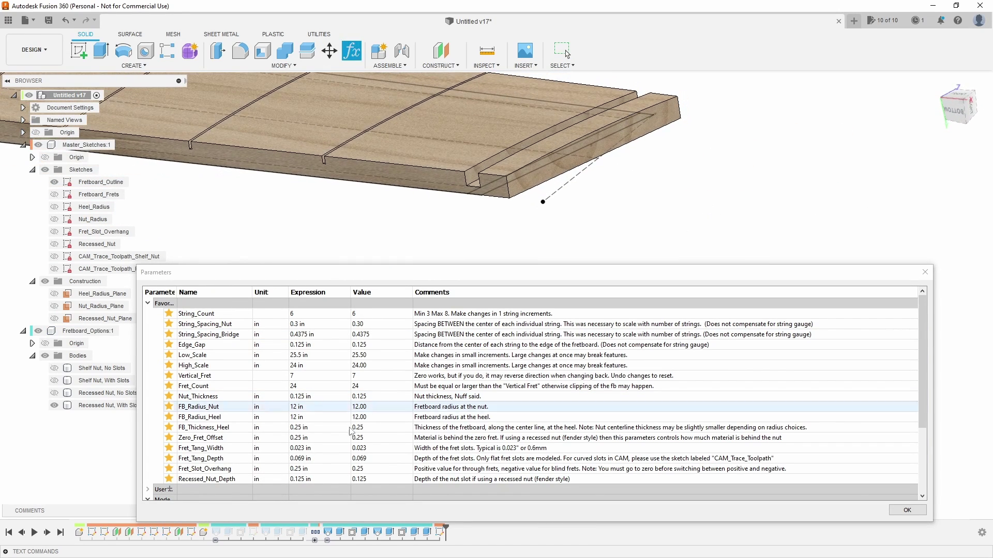
{"action": "left_click", "coordinate": [307, 408]}
{"action": "left_click", "coordinate": [307, 408]}
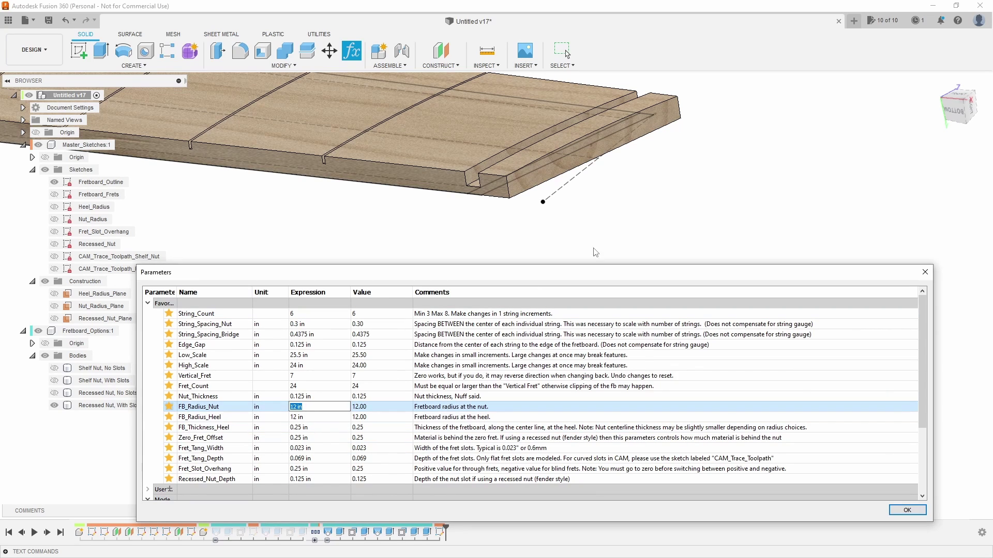
{"action": "left_click", "coordinate": [942, 91]}
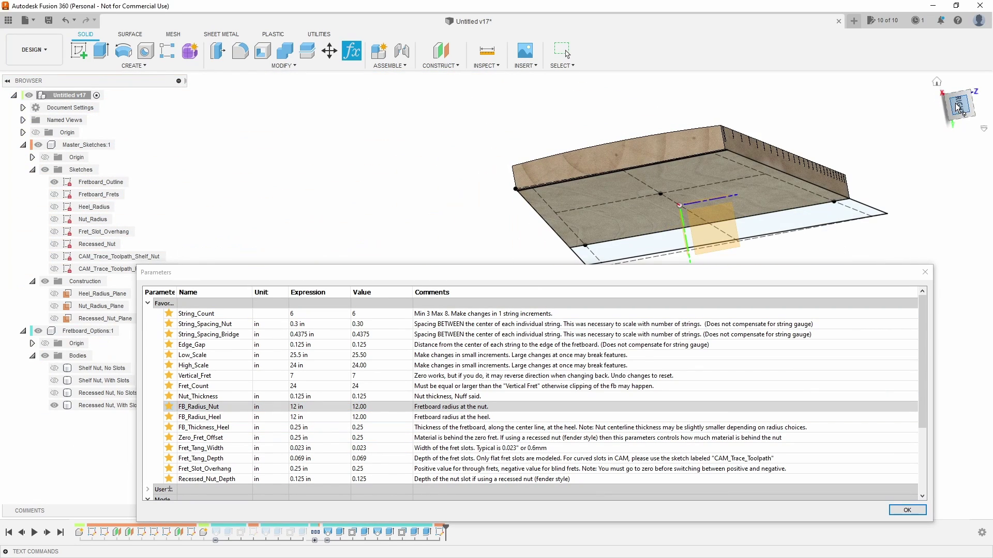
{"action": "scroll", "coordinate": [492, 167], "scroll_direction": "up", "scroll_amount": 1}
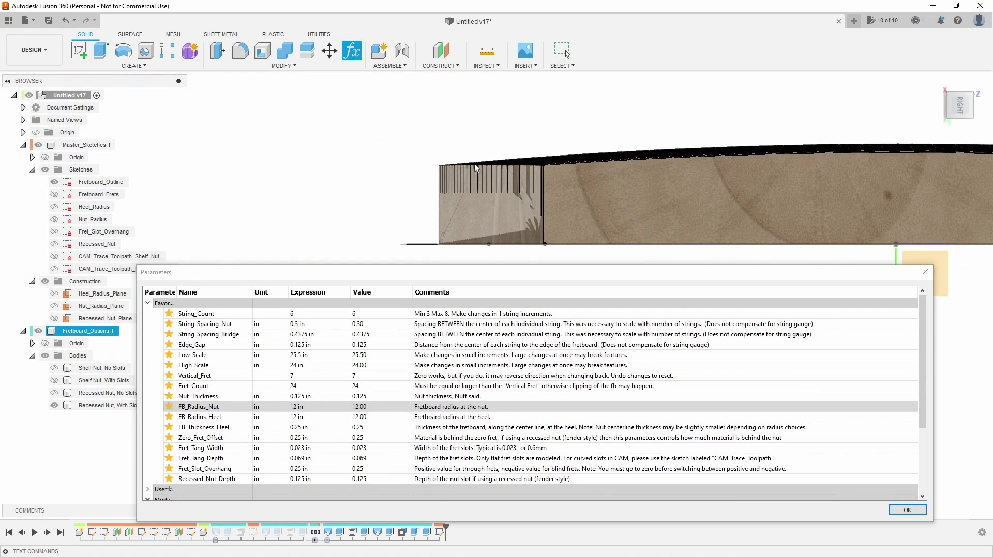
{"action": "scroll", "coordinate": [465, 172], "scroll_direction": "down", "scroll_amount": 1}
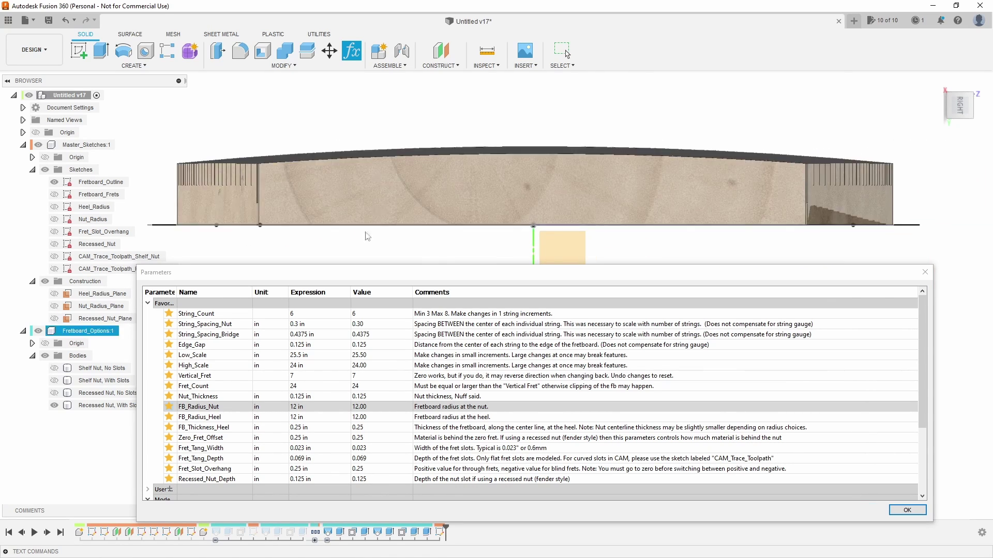
- Set FB_Radius_Nut to 9.25 in and FB_Radius_Heel to 16 in
{"action": "double_click", "coordinate": [311, 407]}
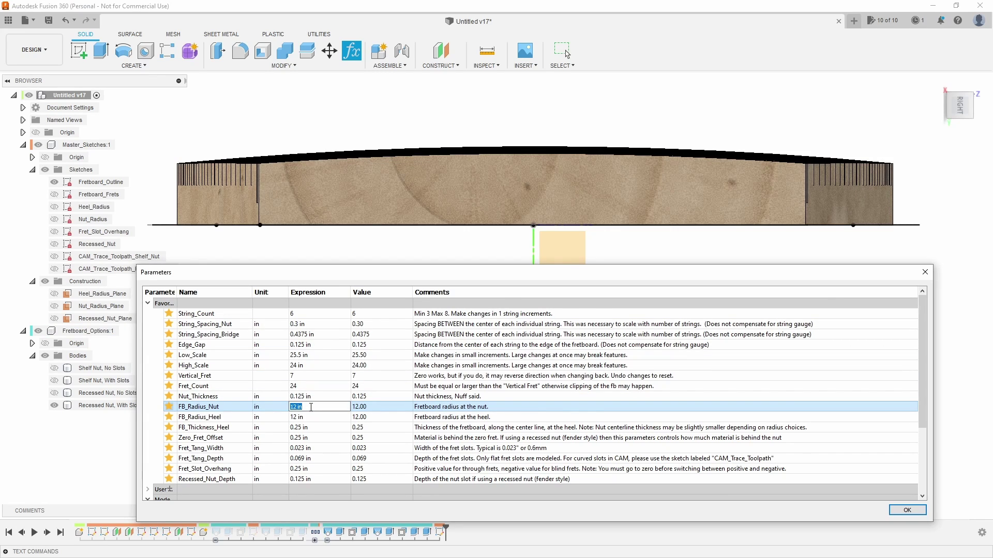
{"action": "key", "text": "Return"}
{"action": "double_click", "coordinate": [306, 417]}
{"action": "type", "text": "16"}
{"action": "key", "text": "Return"}
{"action": "scroll", "coordinate": [460, 127], "scroll_direction": "down", "scroll_amount": 2}
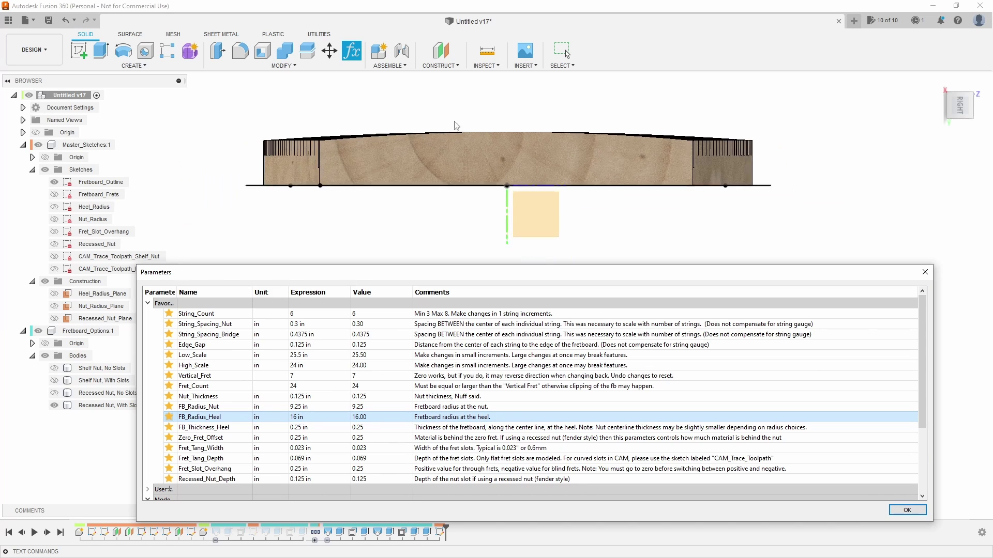
{"action": "middle_click_drag", "start_coordinate": [460, 128], "coordinate": [407, 216], "text": "shift"}
{"action": "left_click", "coordinate": [346, 418]}
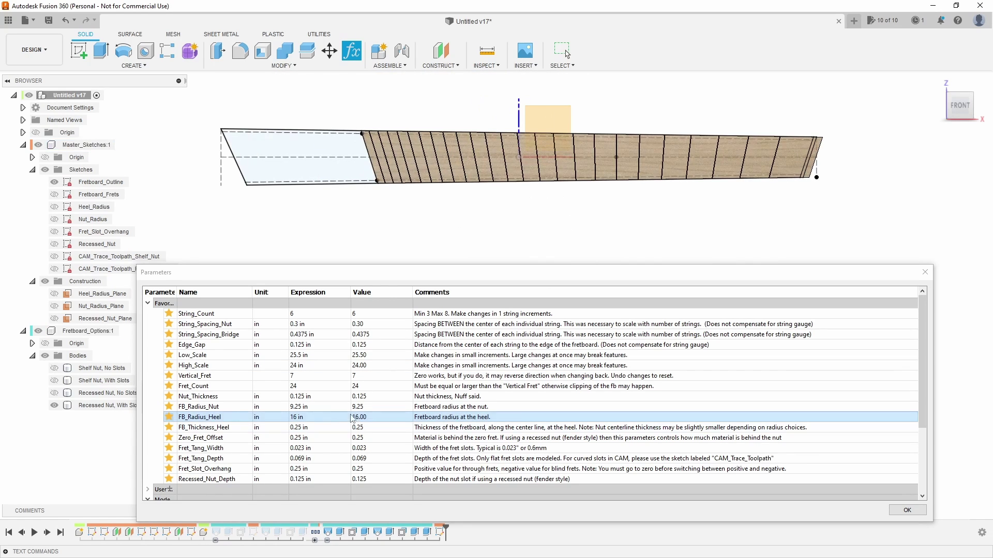
- Return FB_Radius_Nut and FB_Radius_Heel to 12 in
{"action": "double_click", "coordinate": [313, 408]}
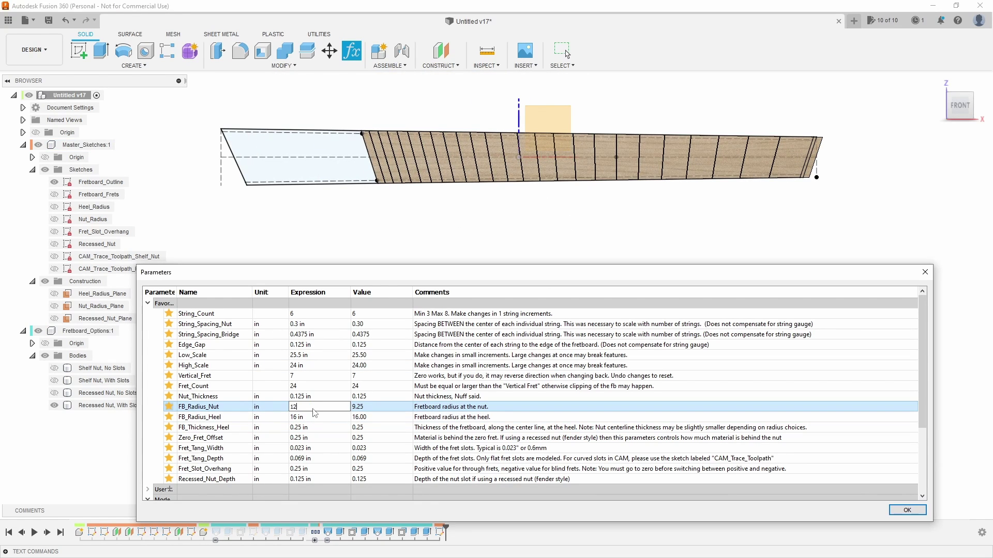
{"action": "type", "text": "12"}
{"action": "key", "text": "Return"}
{"action": "key", "text": "Return"}
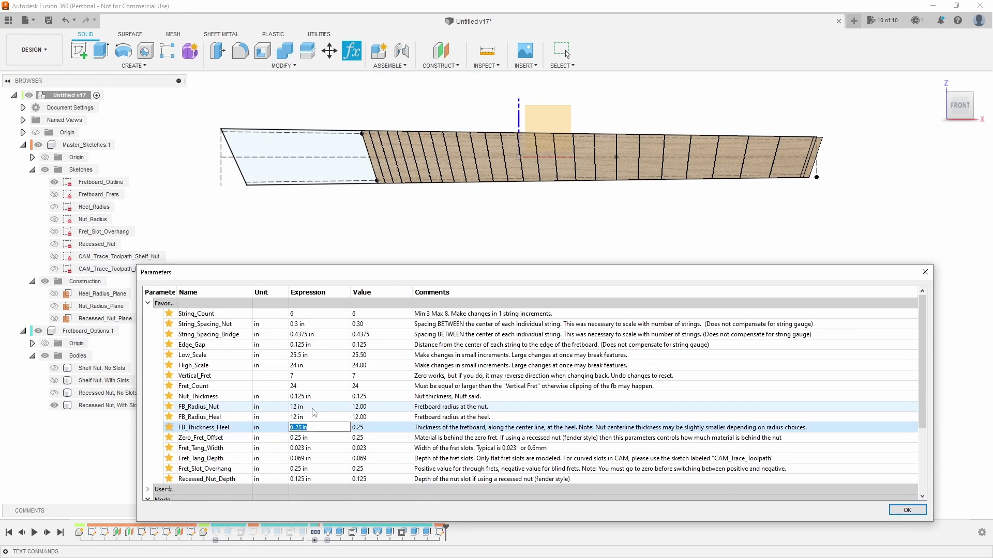
{"action": "middle_click_drag", "start_coordinate": [332, 215], "coordinate": [437, 185], "text": "shift"}
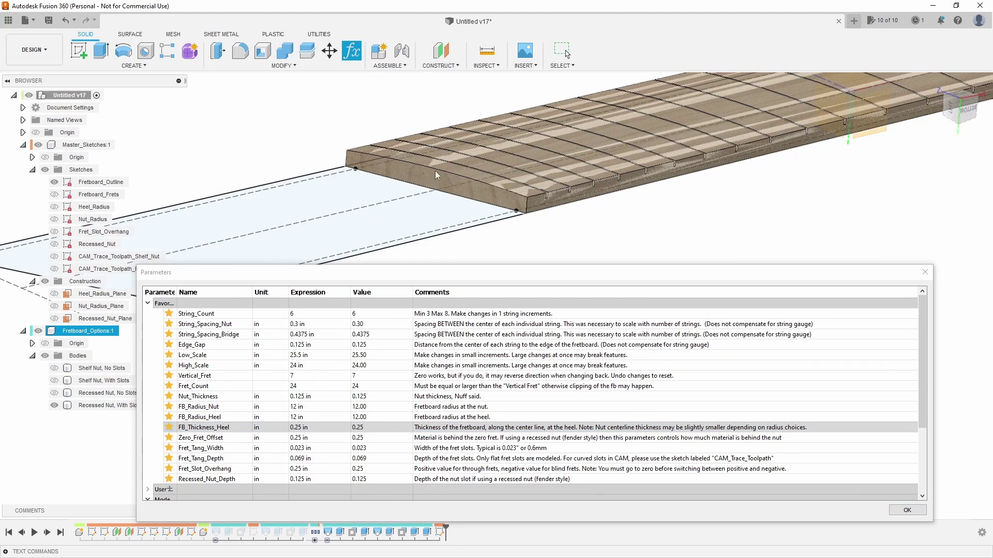
- Try FB_Thickness_Heel at 0.5 in, then restore it to 0.25 in
{"action": "double_click", "coordinate": [310, 427]}
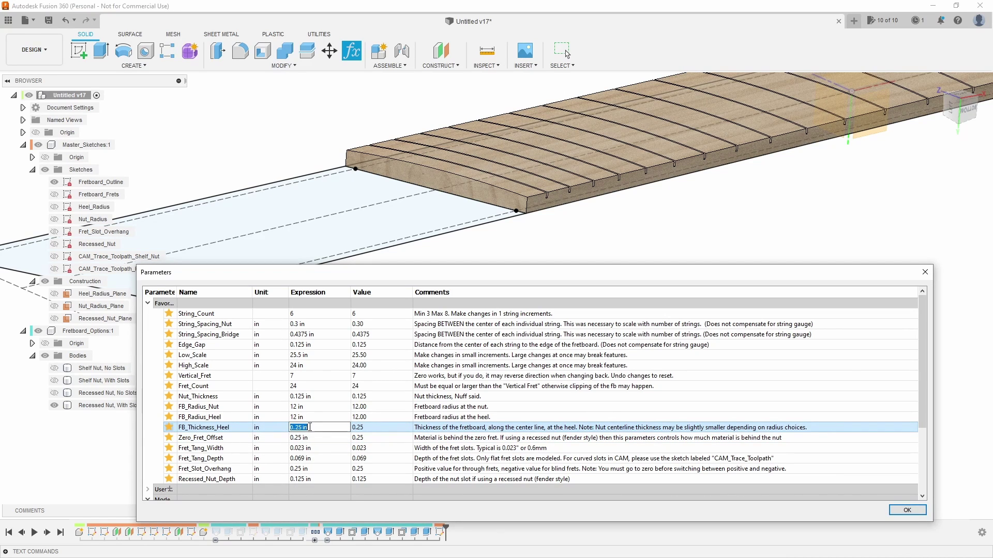
{"action": "key", "text": "Return"}
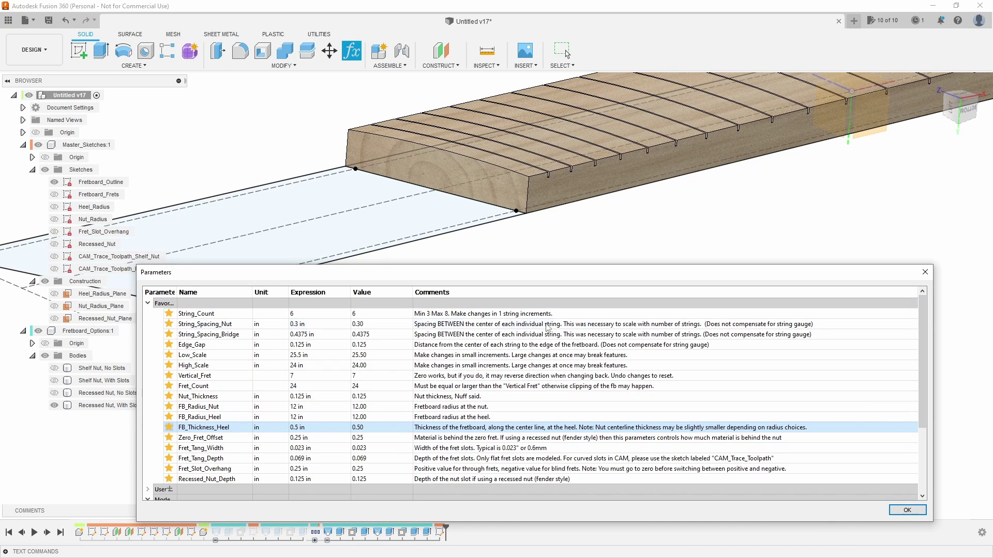
{"action": "double_click", "coordinate": [309, 429]}
{"action": "type", "text": ".25"}
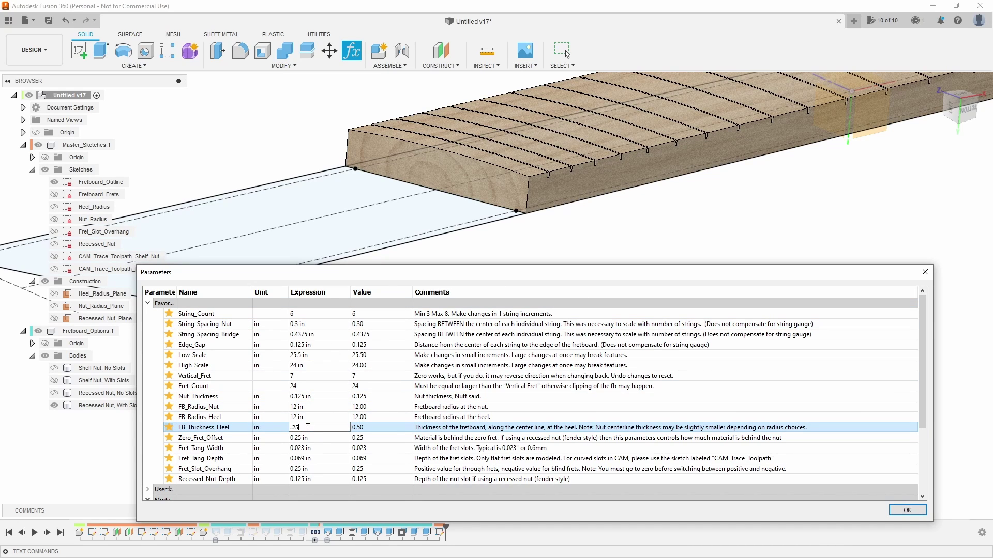
{"action": "key", "text": "Return"}
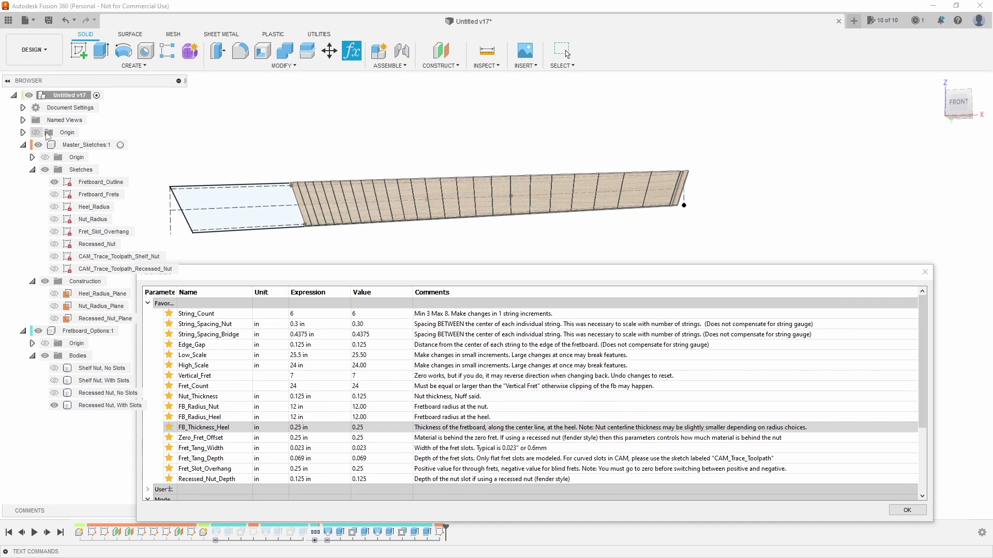
{"action": "scroll", "coordinate": [682, 208], "scroll_direction": "up", "scroll_amount": 3}
{"action": "scroll", "coordinate": [682, 208], "scroll_direction": "up", "scroll_amount": 5}
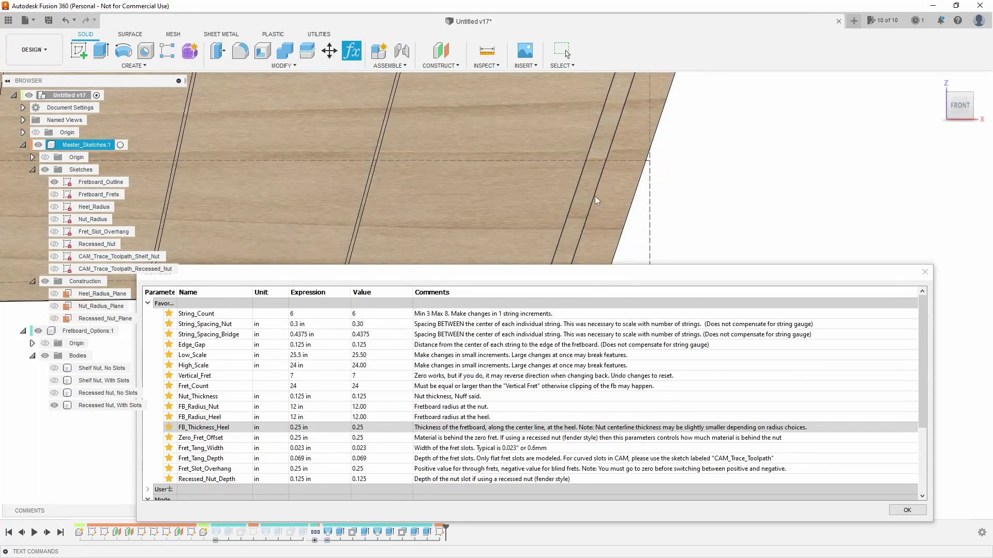
{"action": "left_click", "coordinate": [740, 186]}
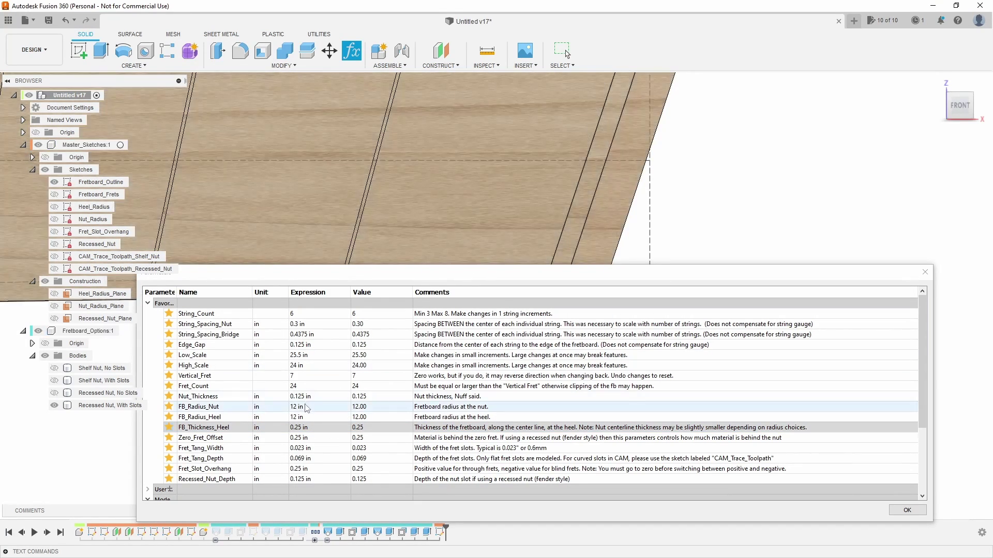
- Set Zero_Fret_Offset to 0.125 in
{"action": "left_click", "coordinate": [311, 441]}
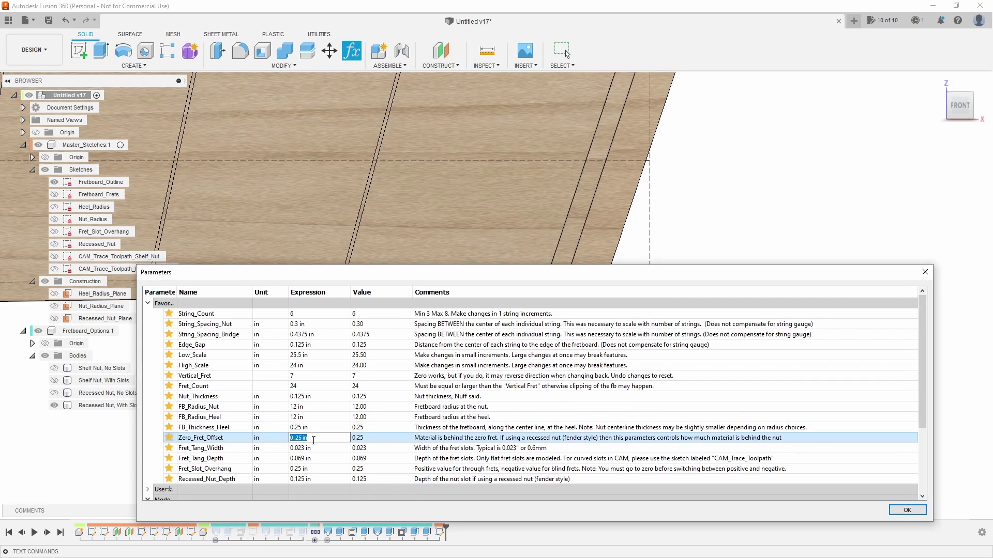
{"action": "type", "text": ".125"}
{"action": "key", "text": "Return"}
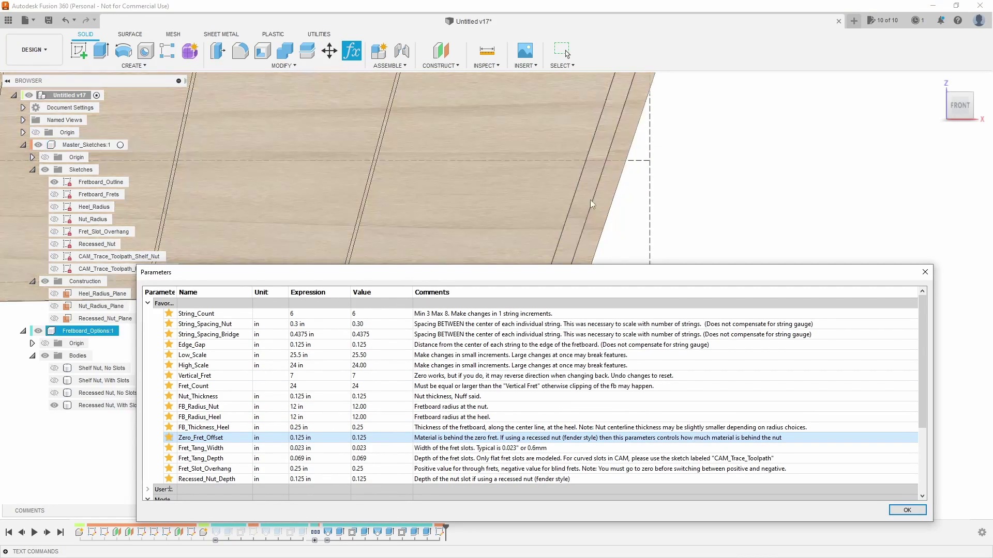
{"action": "scroll", "coordinate": [594, 201], "scroll_direction": "down", "scroll_amount": 5}
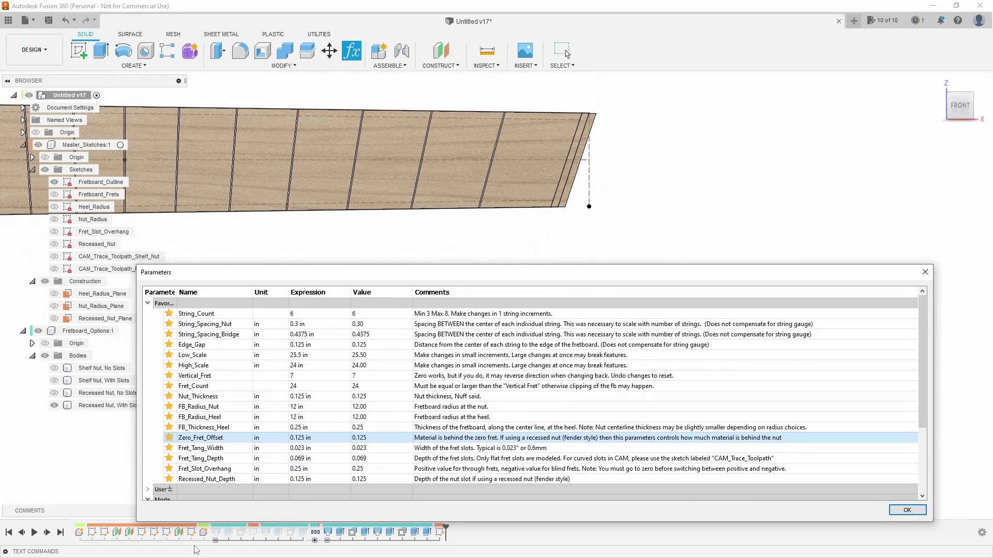
- Close the parameters table, then suppress and unsuppress the nut option feature group
{"action": "mouse_move", "coordinate": [316, 534]}
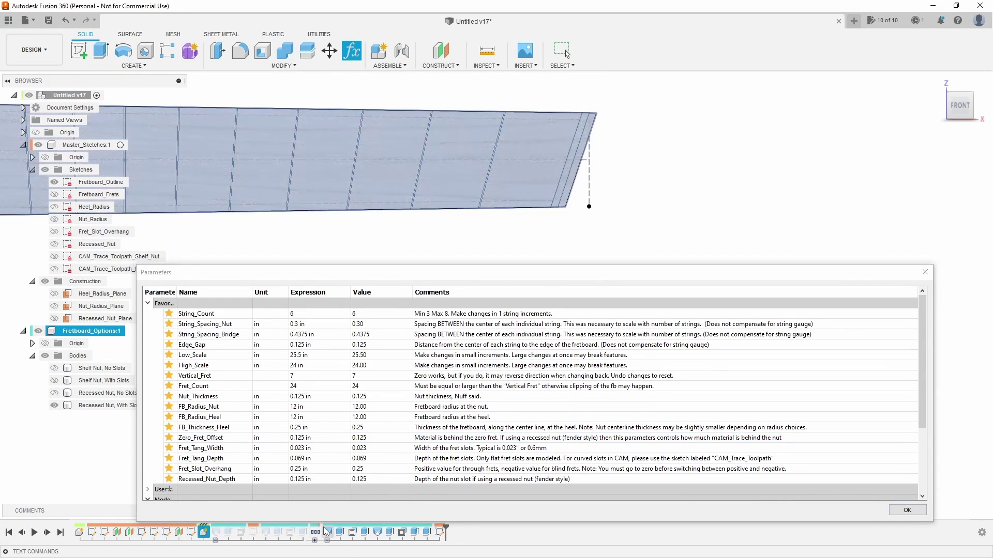
{"action": "key", "text": "Escape"}
{"action": "left_click", "coordinate": [316, 532]}
{"action": "right_click", "coordinate": [316, 532]}
{"action": "left_click", "coordinate": [351, 523]}
{"action": "right_click", "coordinate": [217, 535]}
{"action": "left_click", "coordinate": [248, 525]}
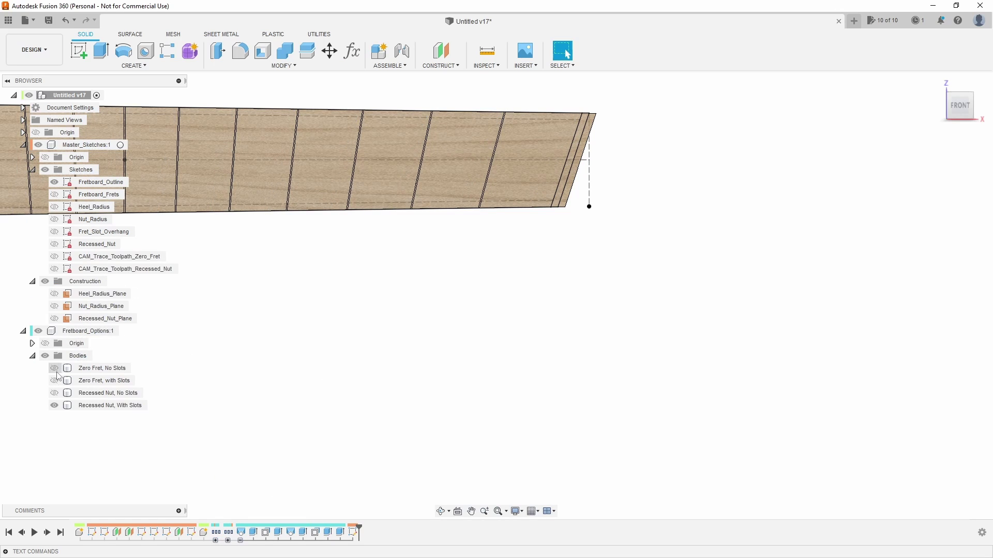
- Hide the recessed-nut body and show 'Zero Fret, with Slots' at the nut end
{"action": "left_click", "coordinate": [54, 405]}
{"action": "left_click", "coordinate": [55, 368]}
{"action": "left_click", "coordinate": [54, 368]}
{"action": "left_click", "coordinate": [54, 380]}
{"action": "scroll", "coordinate": [549, 253], "scroll_direction": "up", "scroll_amount": 5}
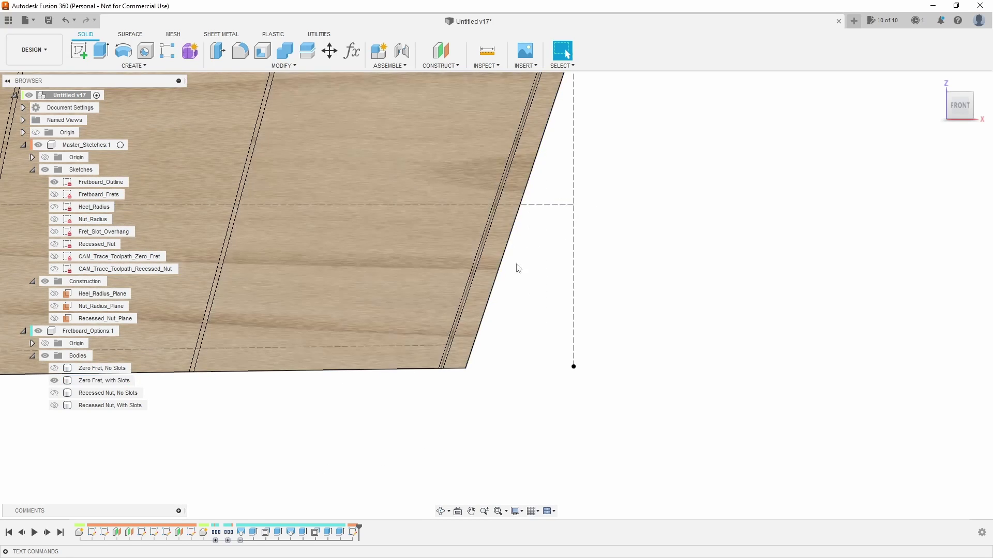
{"action": "middle_click_drag", "start_coordinate": [557, 313], "coordinate": [548, 274], "text": "shift"}
- Reopen the parameters table and set Zero_Fret_Offset to 0.25 in
{"action": "left_click", "coordinate": [352, 50]}
{"action": "left_click_drag", "start_coordinate": [399, 237], "coordinate": [422, 302]}
{"action": "scroll", "coordinate": [445, 161], "scroll_direction": "down", "scroll_amount": 2}
{"action": "middle_click_drag", "start_coordinate": [445, 161], "coordinate": [445, 130]}
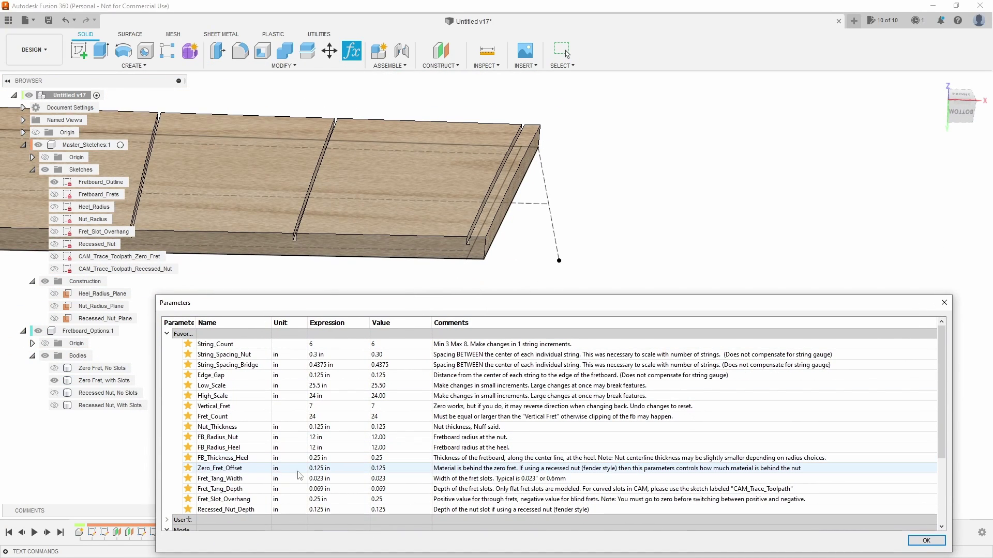
{"action": "left_click", "coordinate": [323, 468]}
{"action": "type", "text": "0.25"}
{"action": "key", "text": "Return"}
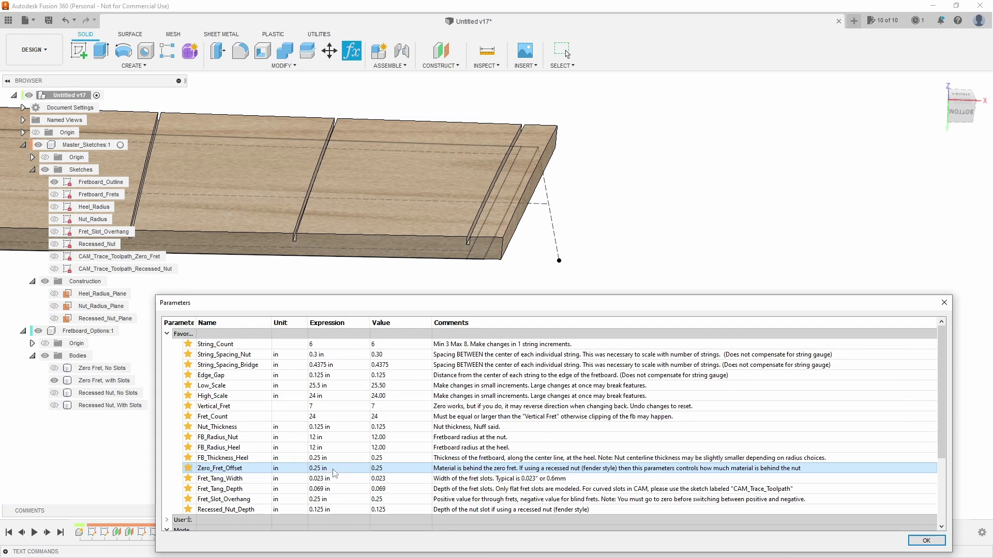
- Close the table, hide the zero-fret body, and show 'Recessed Nut, With Slots'
{"action": "left_click", "coordinate": [944, 304]}
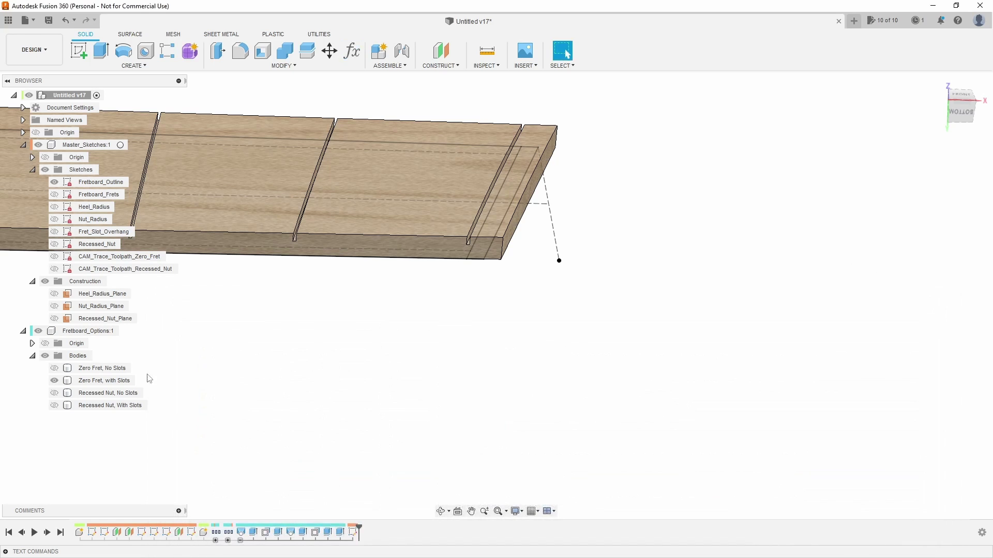
{"action": "left_click", "coordinate": [53, 381]}
{"action": "left_click", "coordinate": [54, 405]}
{"action": "scroll", "coordinate": [680, 285], "scroll_direction": "down", "scroll_amount": 5}
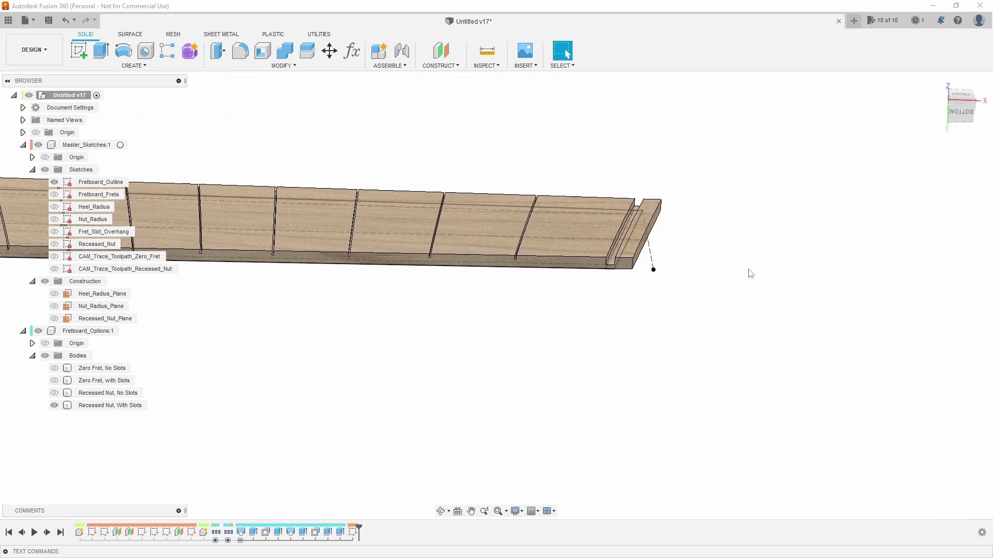
{"action": "middle_click_drag", "start_coordinate": [410, 300], "coordinate": [407, 316], "text": "shift"}
- Try Fret_Tang_Width at 0.0625 in, then restore it to 0.023 in
{"action": "left_click", "coordinate": [352, 51]}
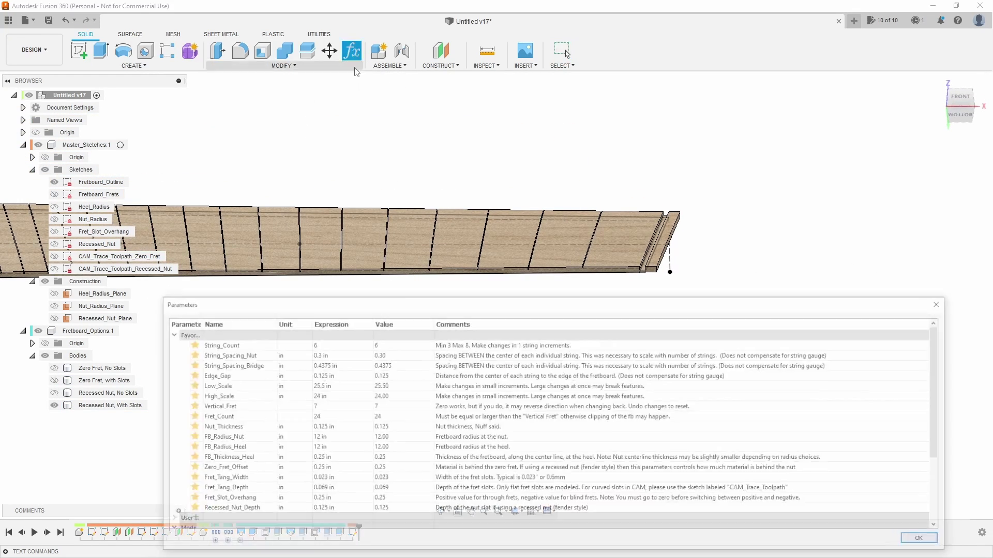
{"action": "scroll", "coordinate": [599, 209], "scroll_direction": "up", "scroll_amount": 4}
{"action": "scroll", "coordinate": [600, 208], "scroll_direction": "up", "scroll_amount": 3}
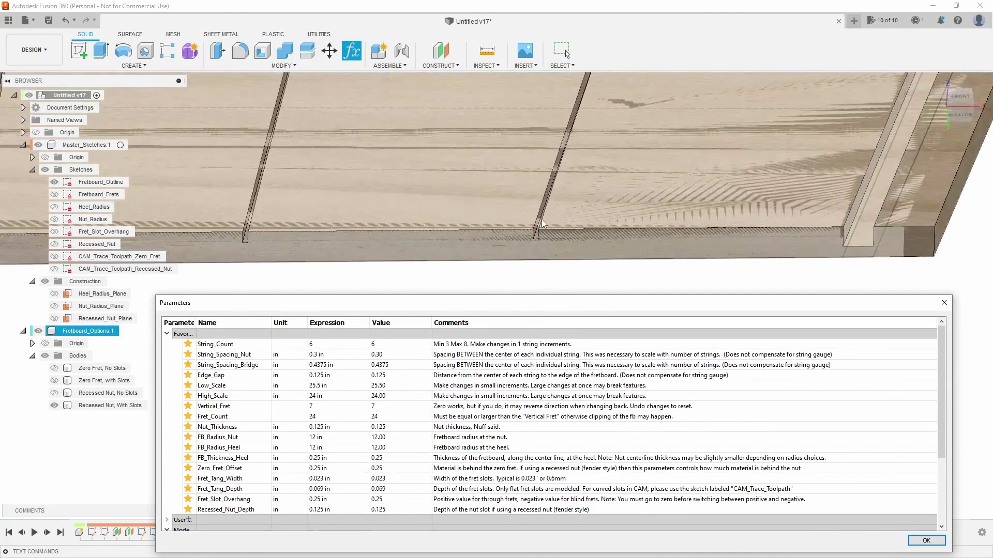
{"action": "double_click", "coordinate": [332, 480]}
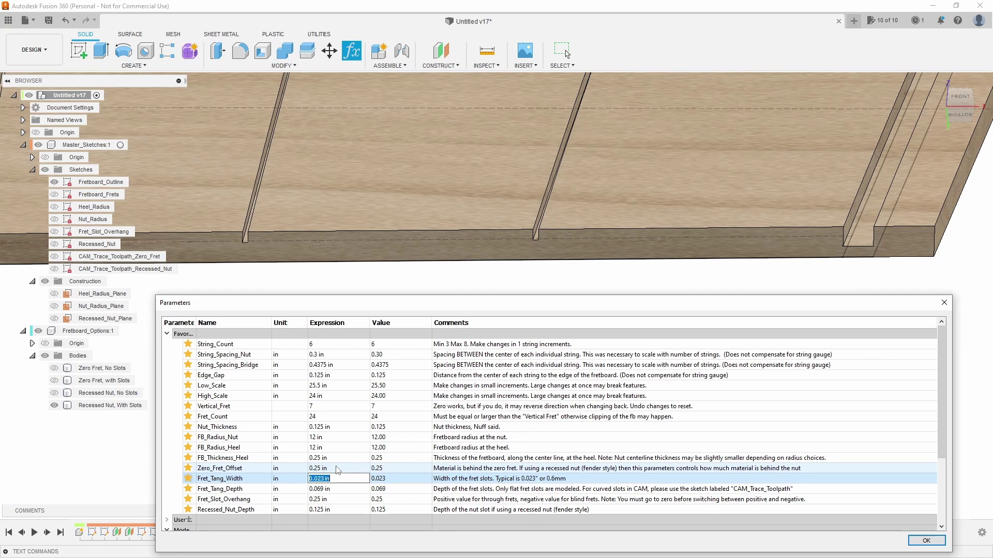
{"action": "type", "text": ".0625"}
{"action": "key", "text": "Return"}
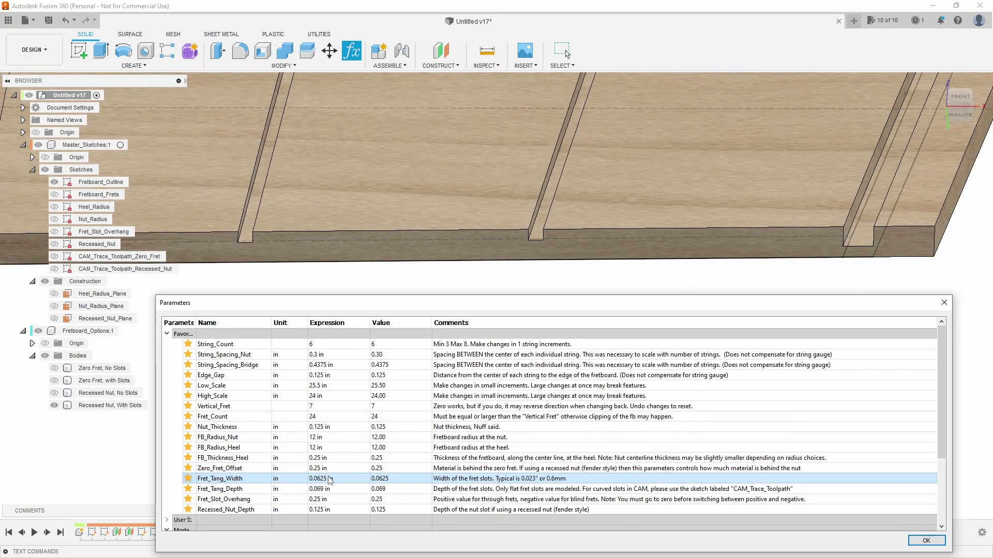
{"action": "double_click", "coordinate": [330, 480]}
{"action": "type", "text": ".023"}
{"action": "key", "text": "Return"}
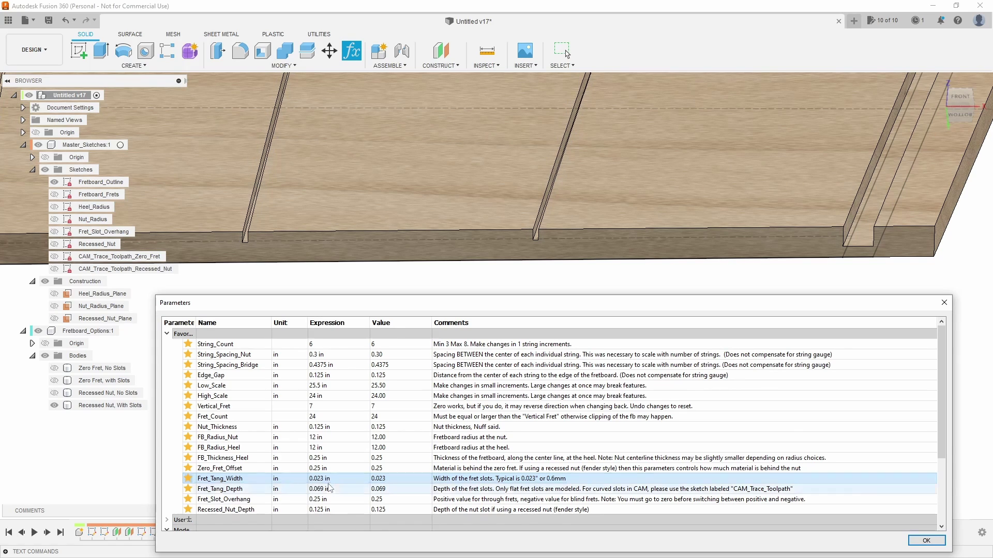
- Try Fret_Tang_Depth at 0.125 in, then restore it to 0.069 in
{"action": "double_click", "coordinate": [329, 489]}
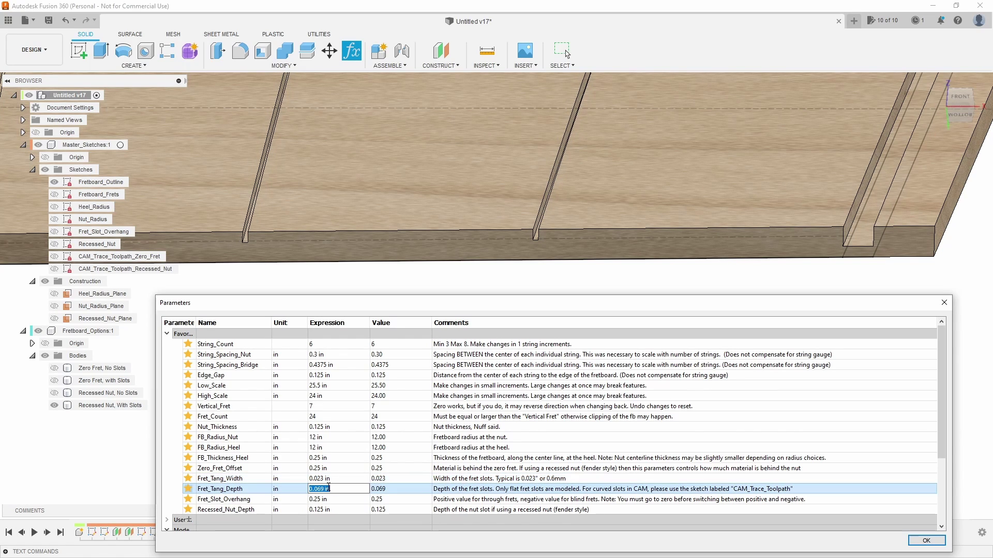
{"action": "type", "text": ".125"}
{"action": "key", "text": "Return"}
{"action": "double_click", "coordinate": [331, 489]}
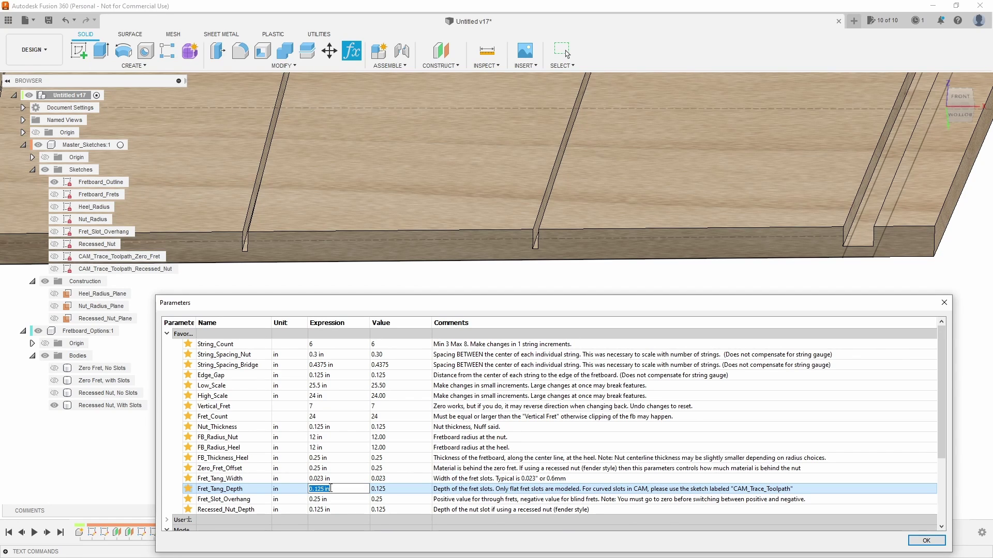
{"action": "type", "text": "0.069"}
{"action": "key", "text": "Return"}
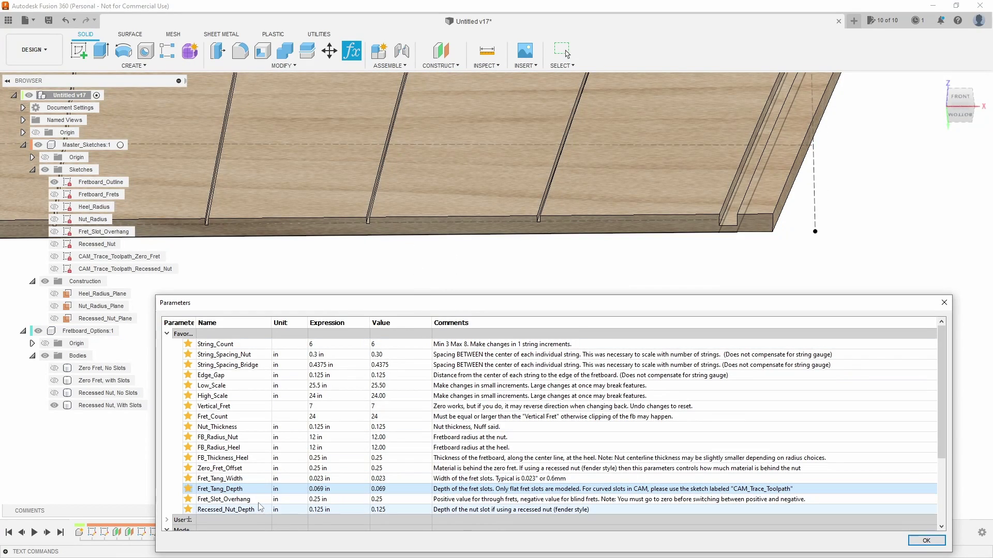
{"action": "scroll", "coordinate": [634, 220], "scroll_direction": "down", "scroll_amount": 5}
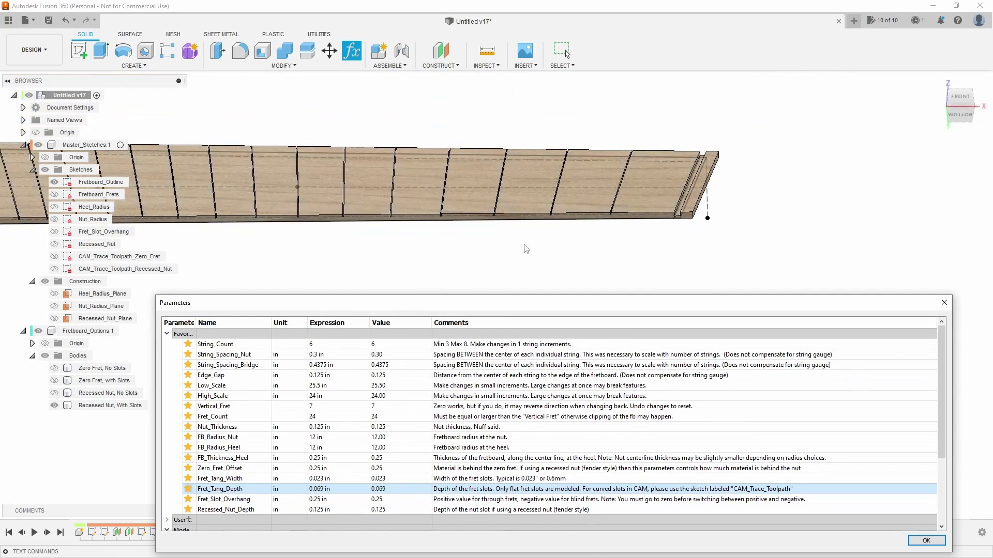
{"action": "middle_click_drag", "start_coordinate": [633, 220], "coordinate": [585, 249], "text": "shift"}
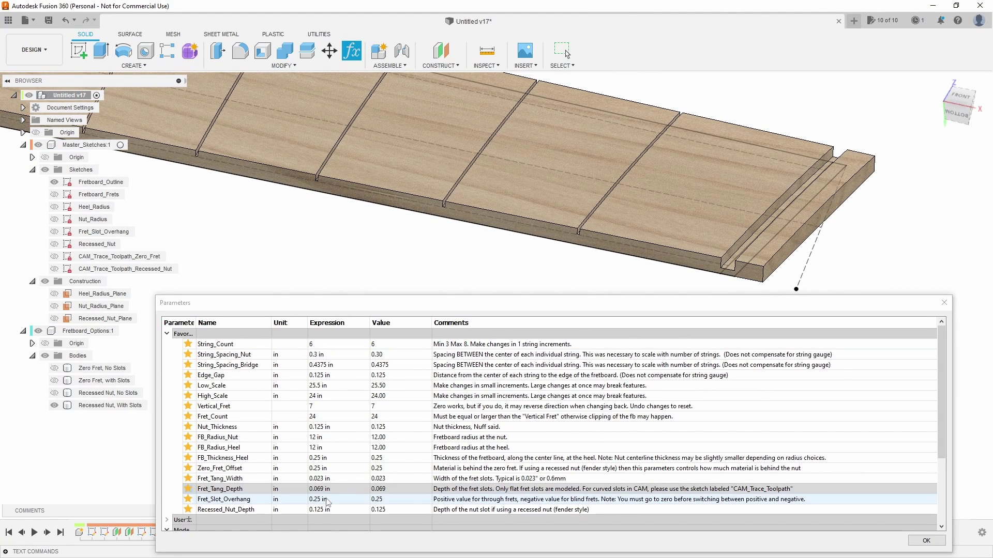
{"action": "scroll", "coordinate": [587, 266], "scroll_direction": "up", "scroll_amount": 5}
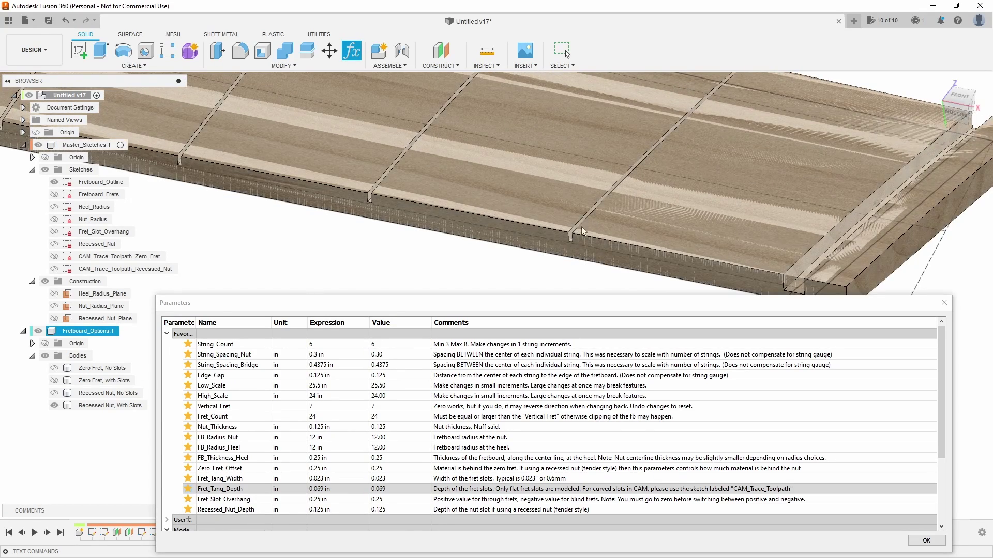
{"action": "scroll", "coordinate": [493, 277], "scroll_direction": "down", "scroll_amount": 3}
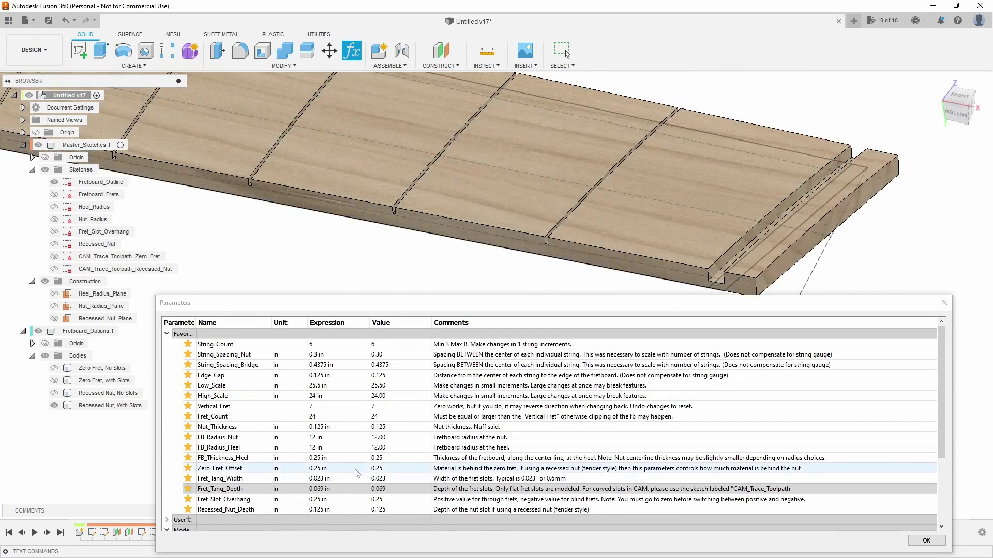
{"action": "left_click", "coordinate": [322, 500]}
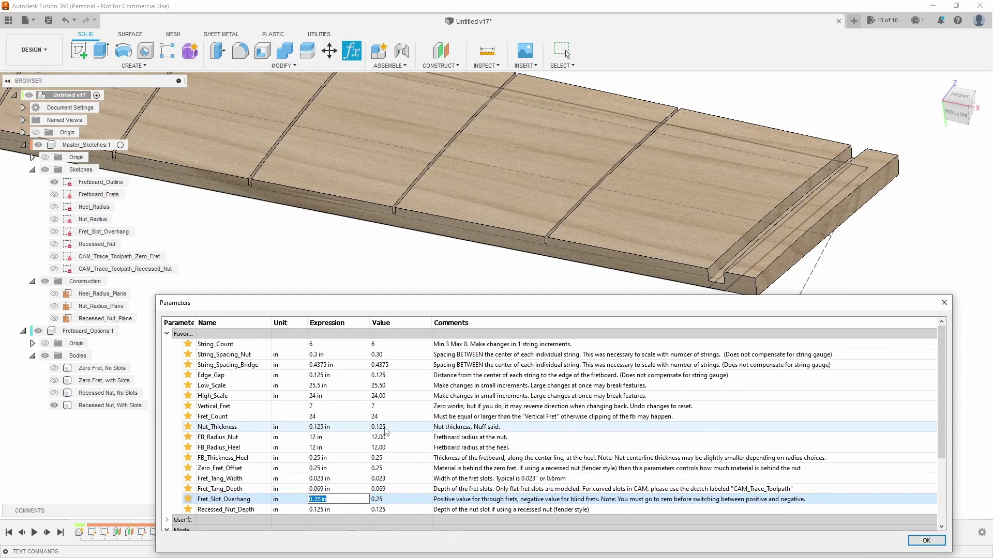
{"action": "type", "text": "0"}
{"action": "key", "text": "Return"}
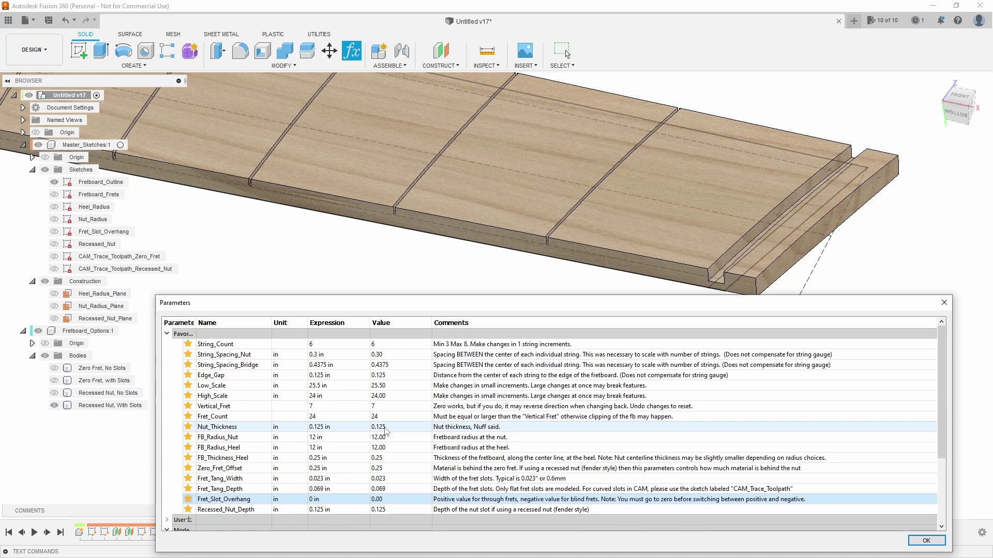
{"action": "left_click", "coordinate": [333, 500]}
{"action": "type", "text": "-0"}
{"action": "type", "text": ".06"}
{"action": "type", "text": "25"}
{"action": "key", "text": "Return"}
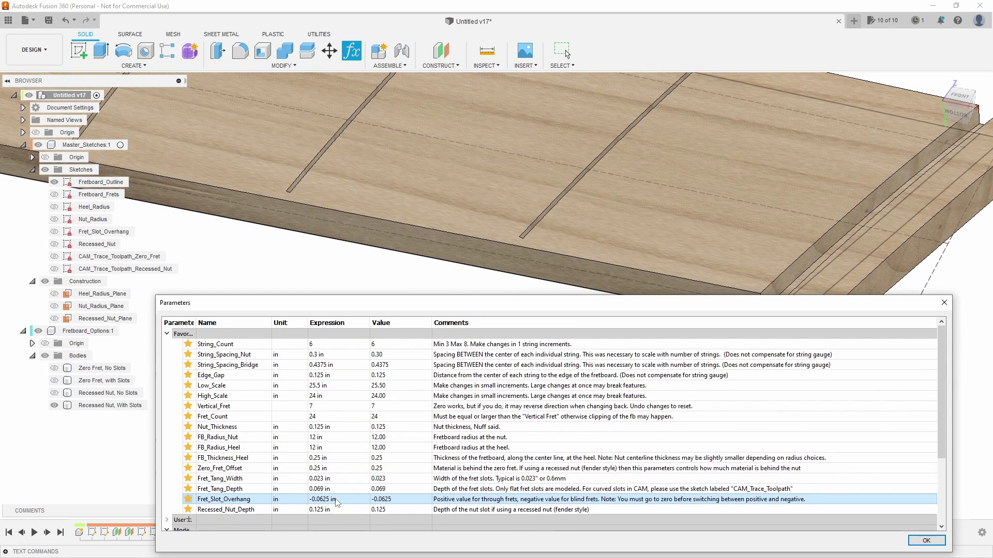
{"action": "left_click", "coordinate": [337, 500]}
{"action": "type", "text": ".25"}
{"action": "key", "text": "Return"}
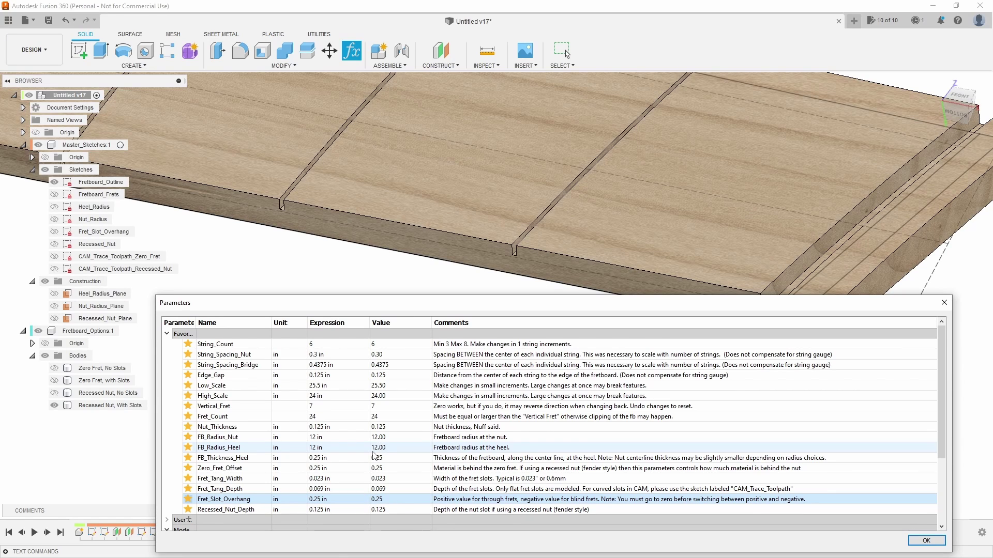
{"action": "left_click", "coordinate": [324, 500]}
{"action": "type", "text": "0"}
{"action": "key", "text": "Return"}
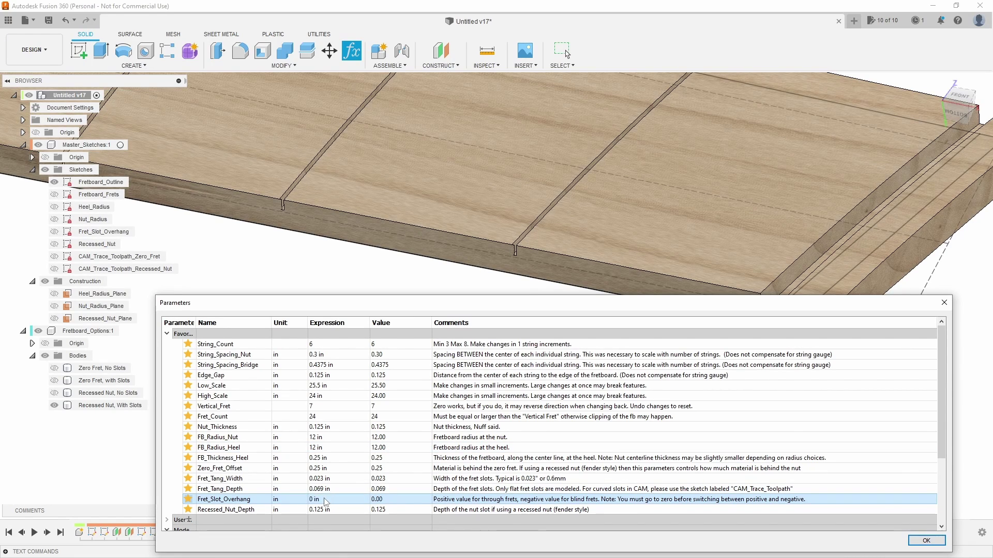
{"action": "left_click", "coordinate": [324, 500]}
{"action": "type", "text": ".2"}
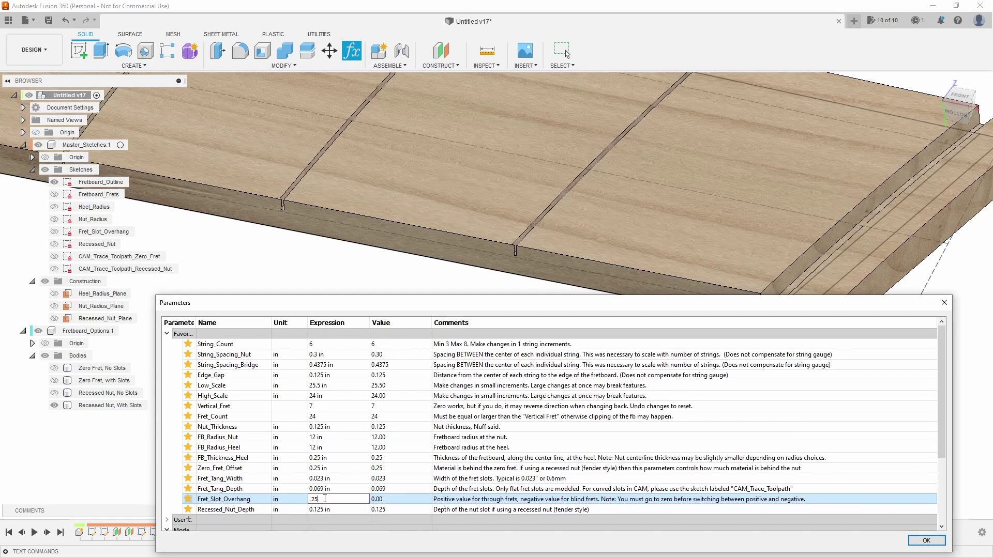
{"action": "type", "text": "5"}
{"action": "key", "text": "Return"}
{"action": "left_click", "coordinate": [525, 243]}
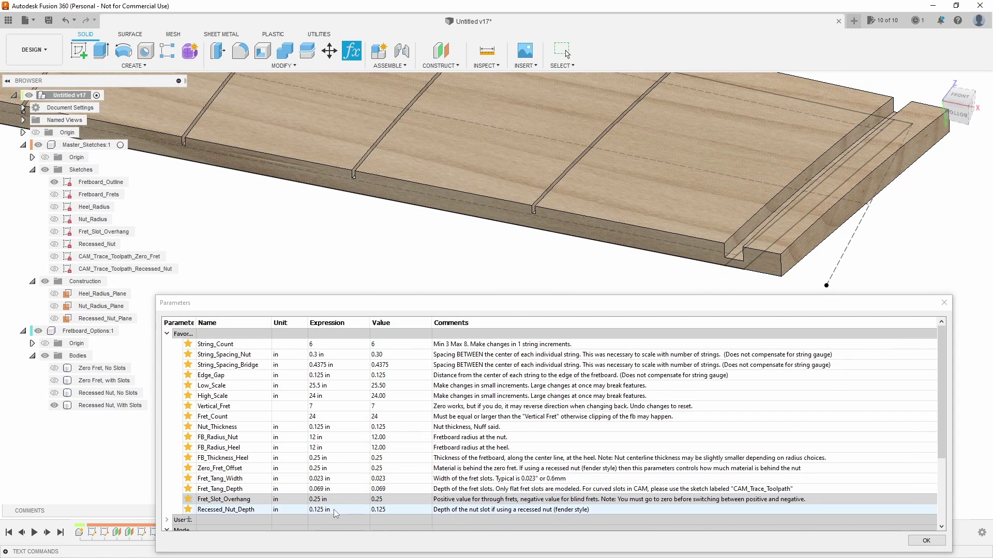
{"action": "scroll", "coordinate": [526, 241], "scroll_direction": "up", "scroll_amount": 6}
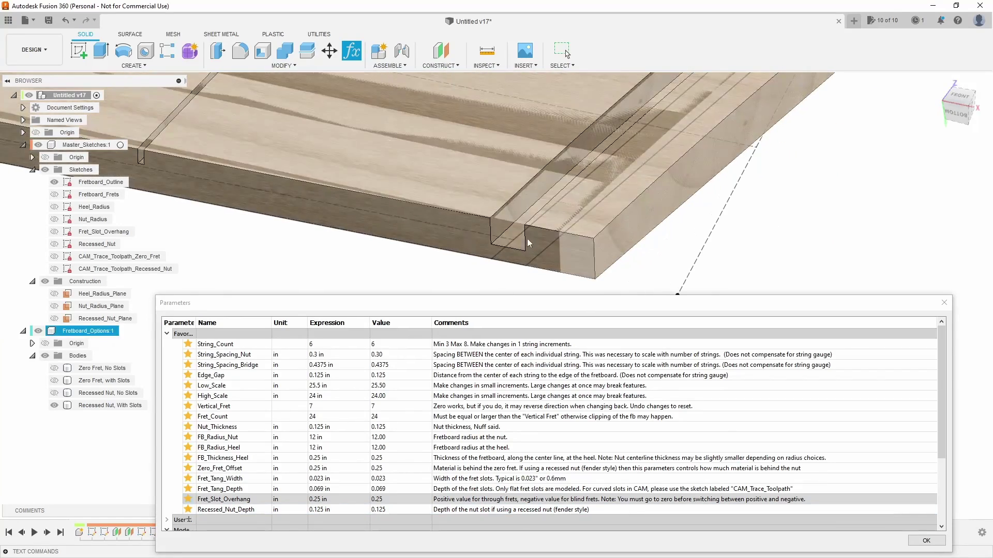
{"action": "scroll", "coordinate": [512, 227], "scroll_direction": "up", "scroll_amount": 5}
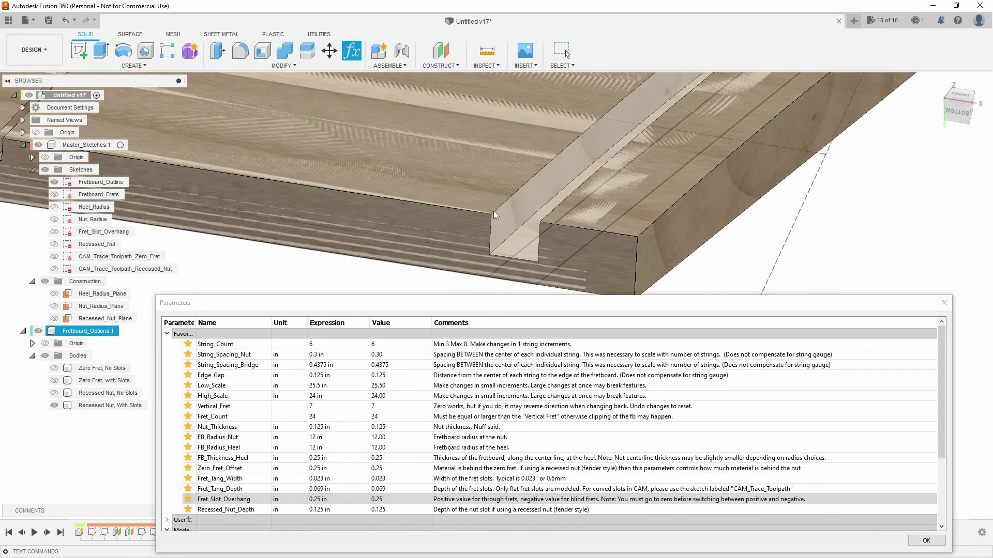
- Trial Recessed_Nut_Depth at 0.0625 in, restore 0.125 in, and close the table
{"action": "key", "text": "Tab"}
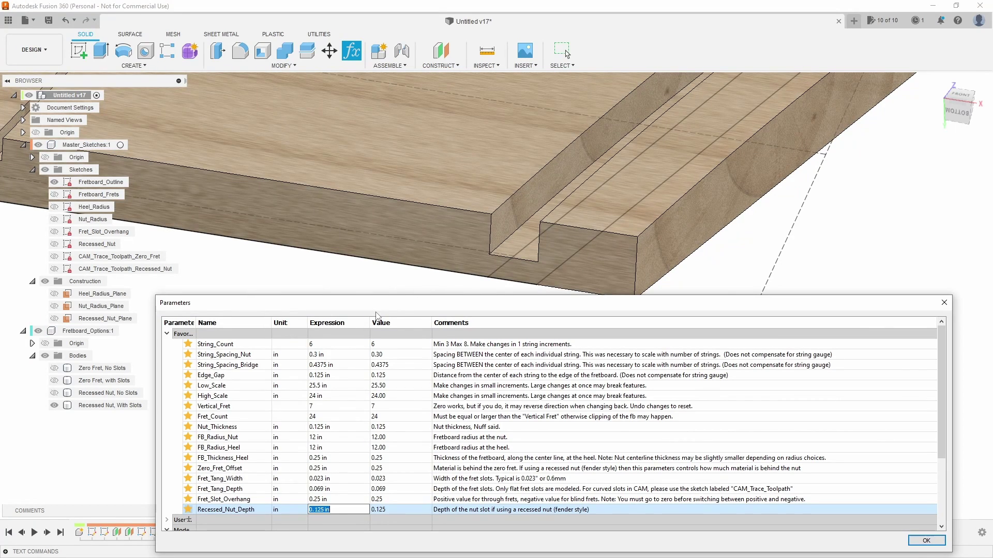
{"action": "key", "text": "Return"}
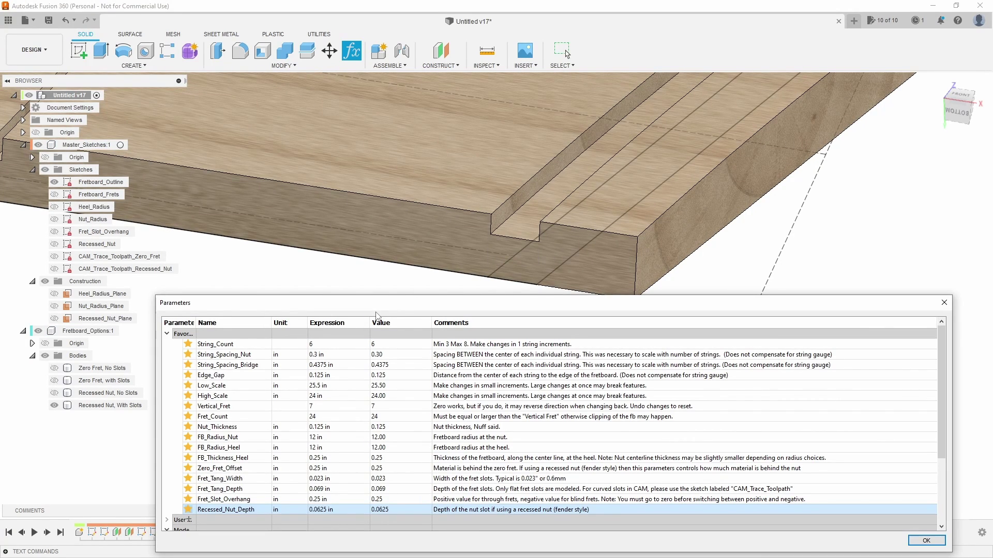
{"action": "left_click", "coordinate": [336, 510]}
{"action": "type", "text": ".125"}
{"action": "key", "text": "F6"}
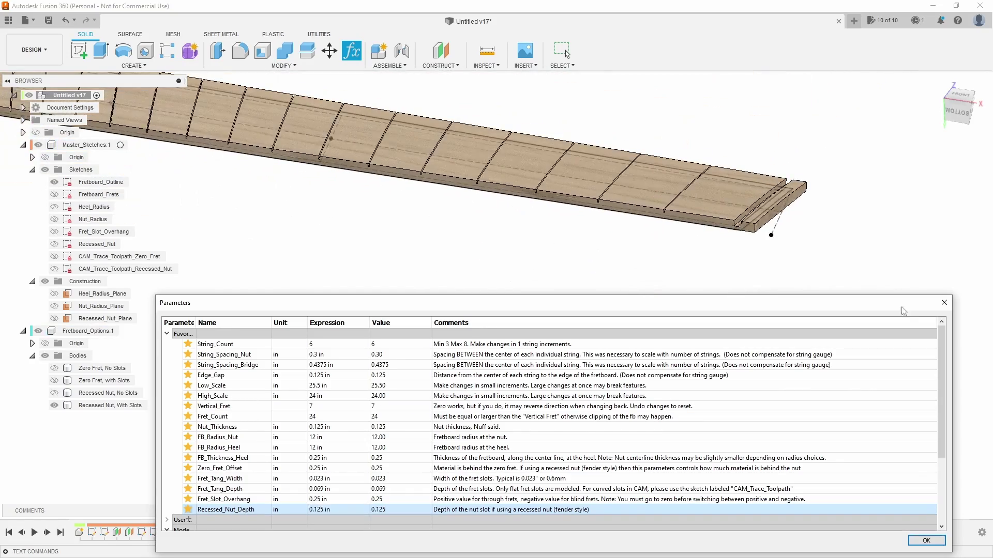